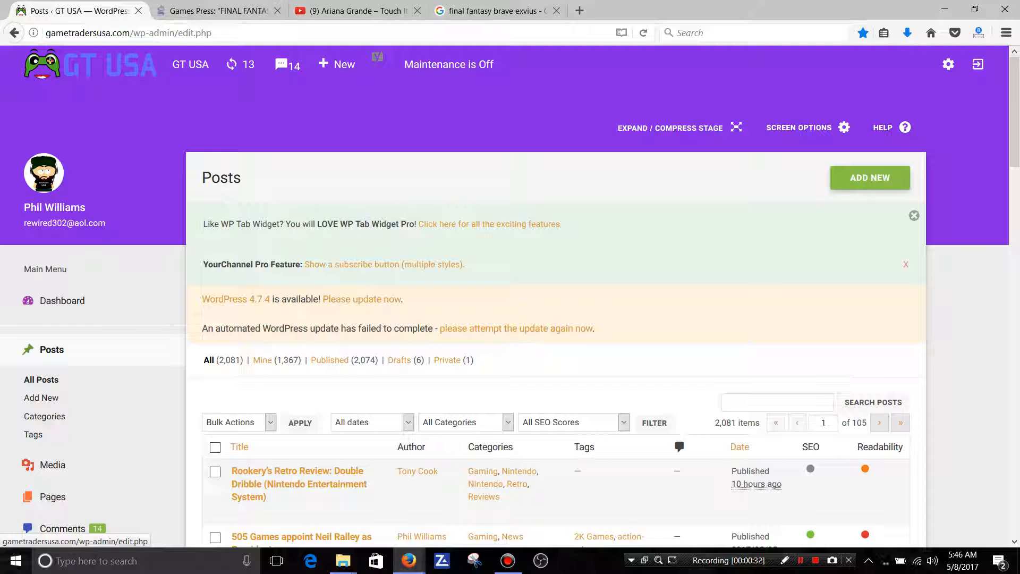
Create a new blank post and look over its editor sections from the title down to the Yoast SEO settings.
click(42, 398)
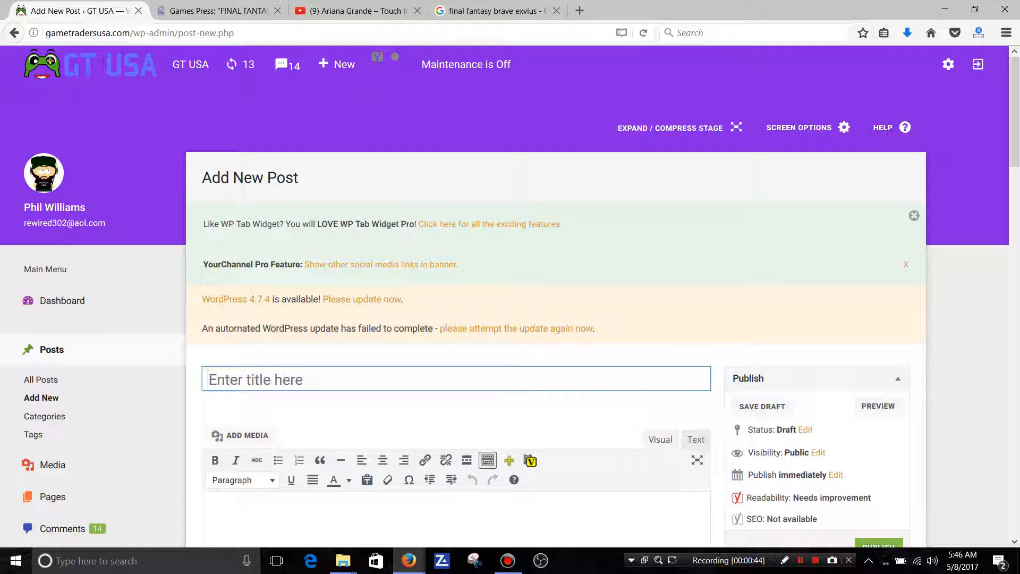
scroll(683, 346, down, 3)
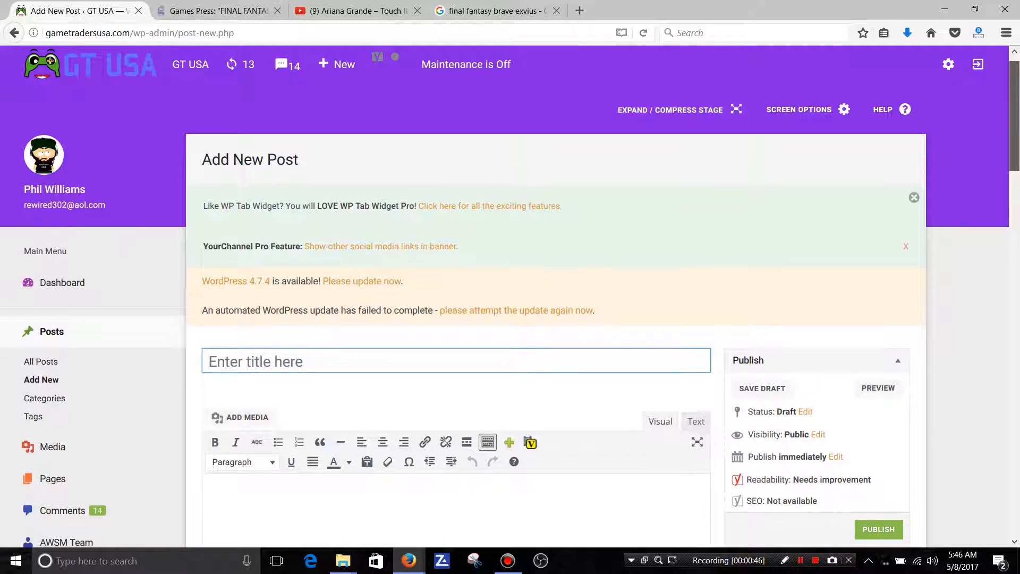
scroll(510, 314, down, 1)
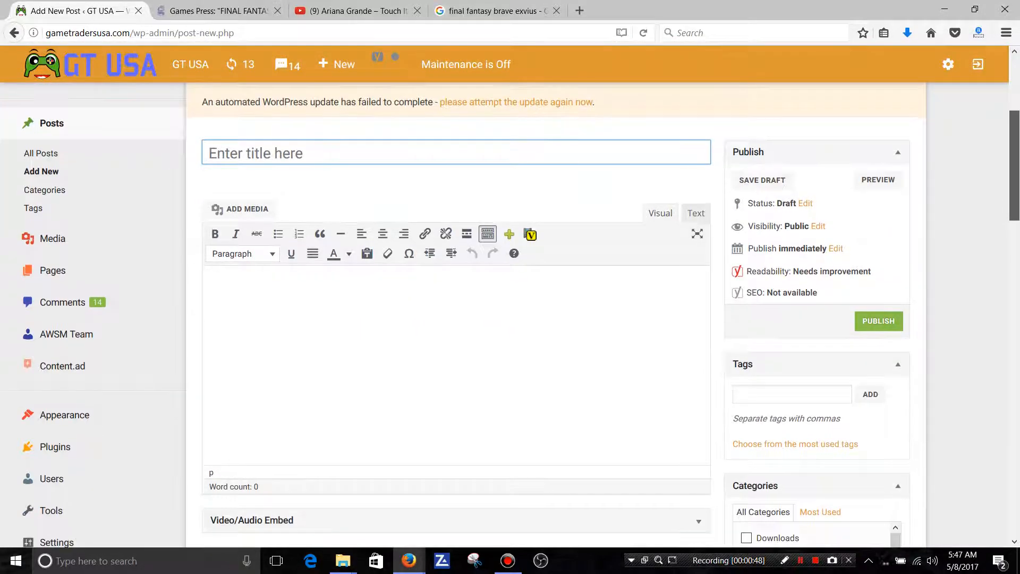
click(257, 153)
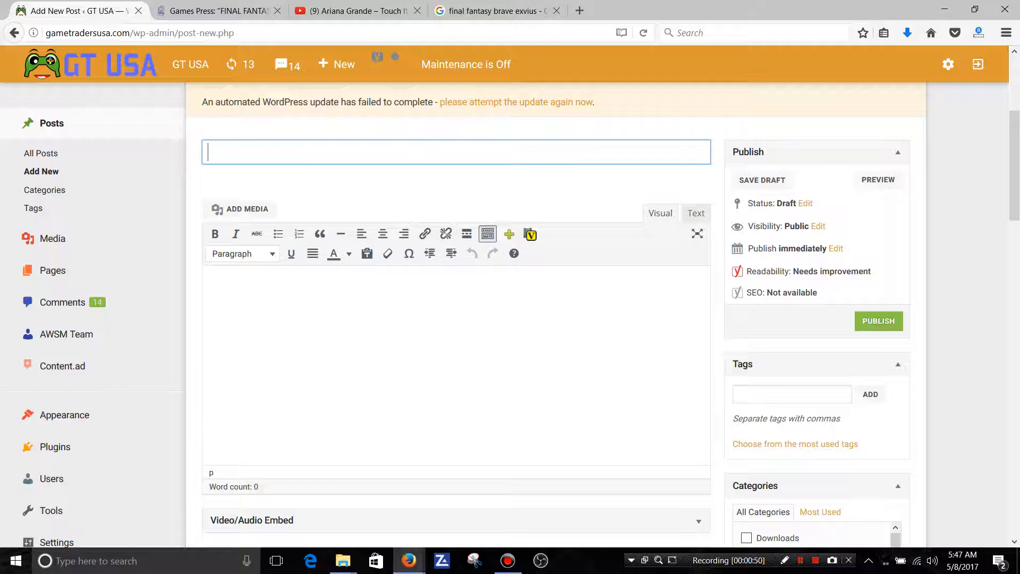
click(210, 291)
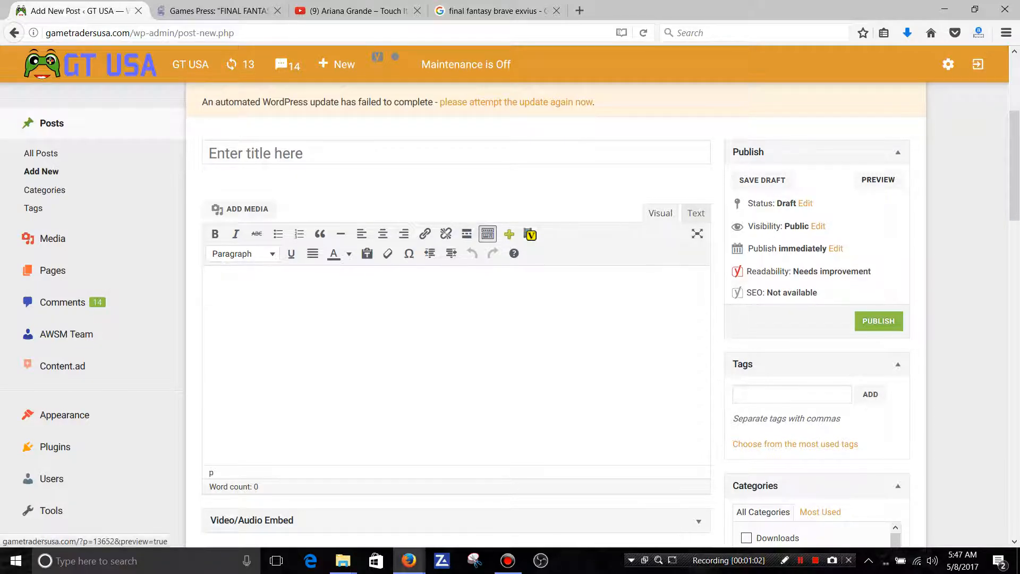
drag(1015, 170, 1014, 214)
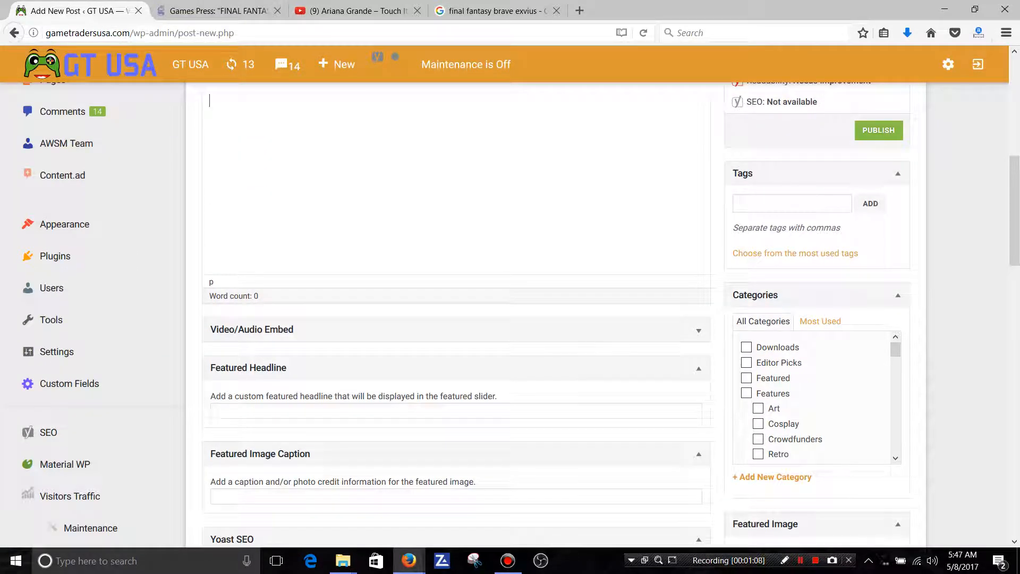
drag(1014, 211, 1014, 285)
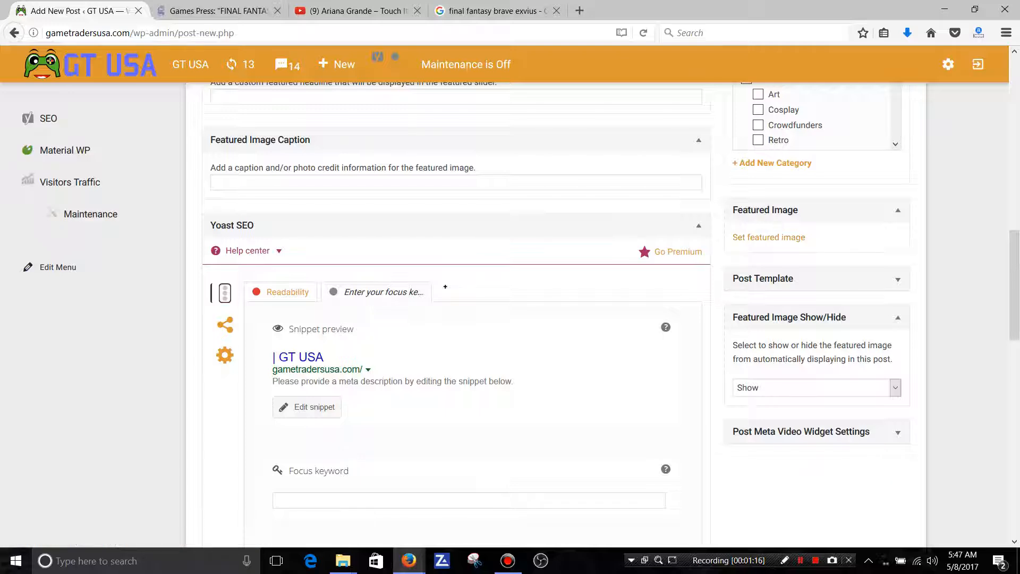
drag(1014, 286, 1014, 307)
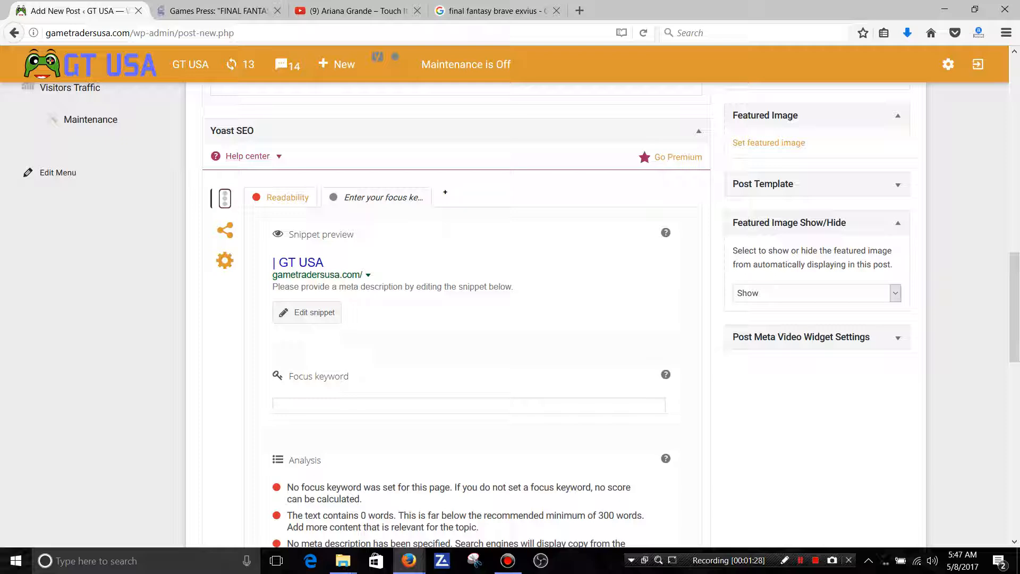
drag(1014, 307, 1014, 137)
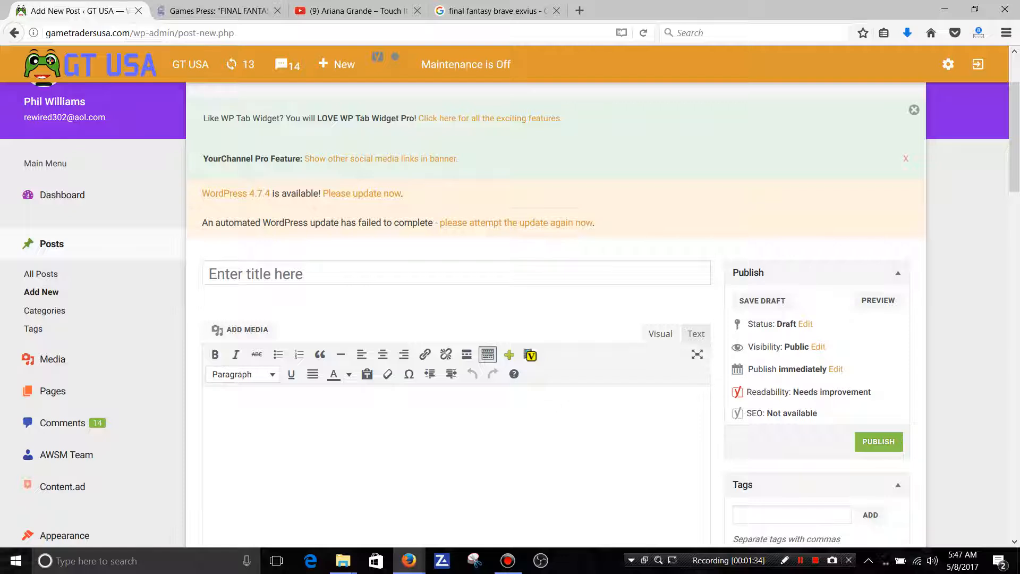
Copy the Final Fantasy Brave Exvius headline from the Games Press release and paste it as the post title.
click(218, 11)
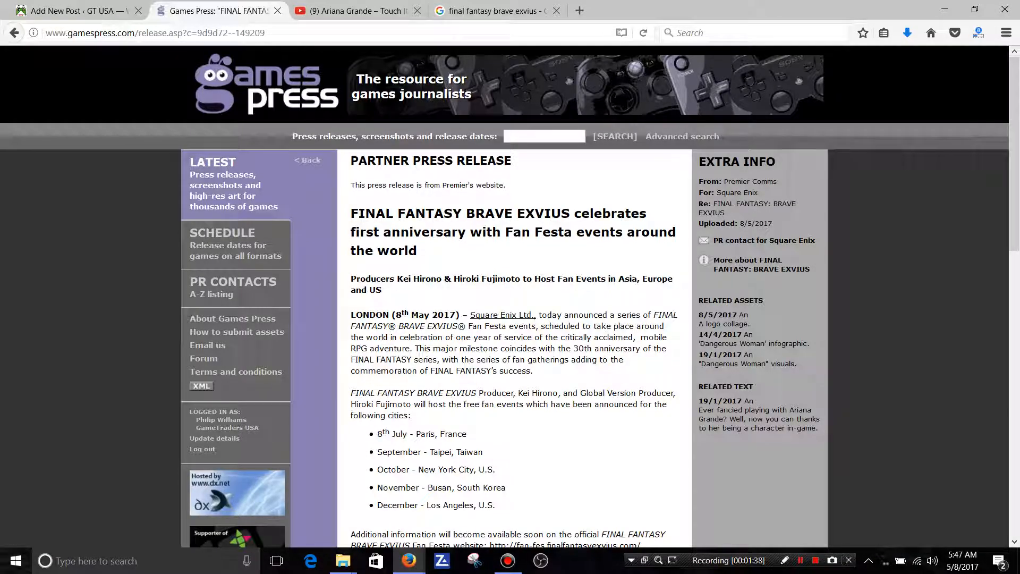
drag(423, 251, 350, 214)
right_click(358, 213)
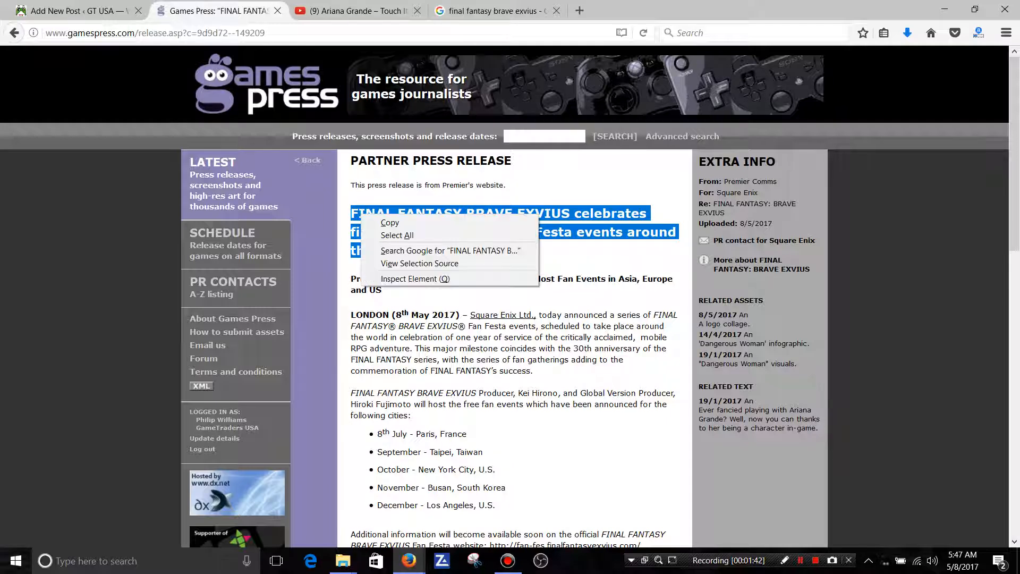
click(372, 224)
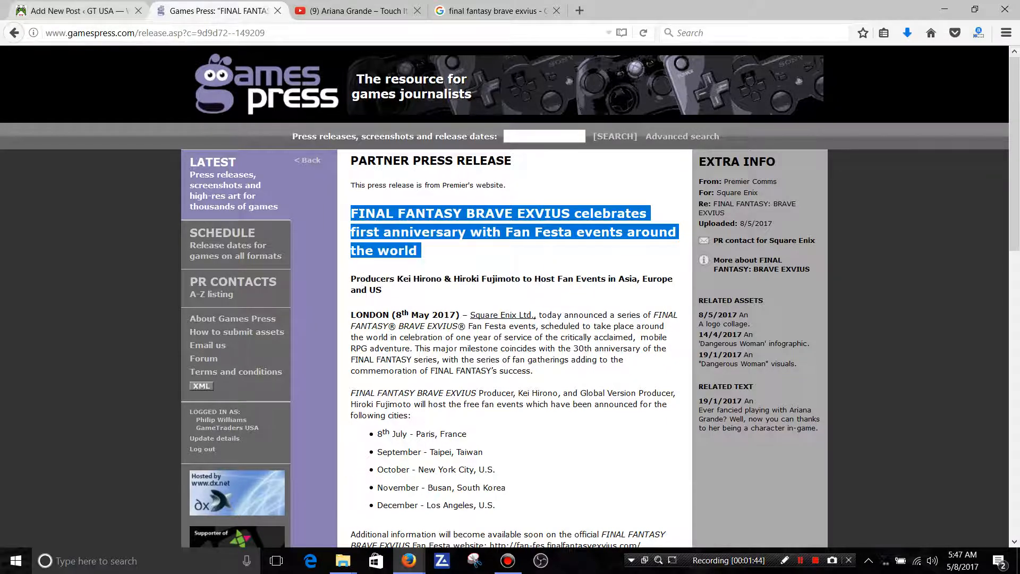
click(78, 10)
click(236, 272)
right_click(236, 272)
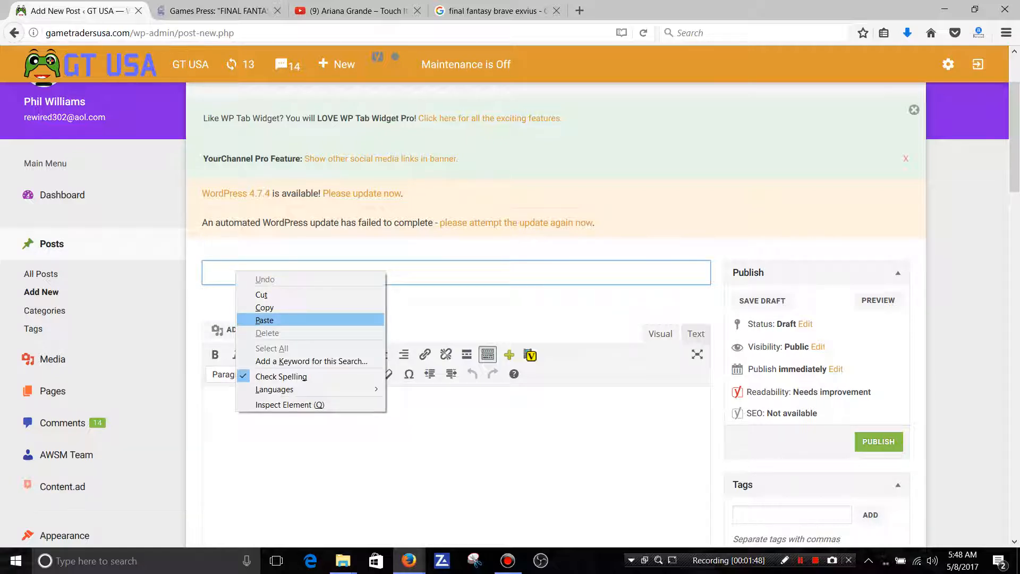
click(264, 320)
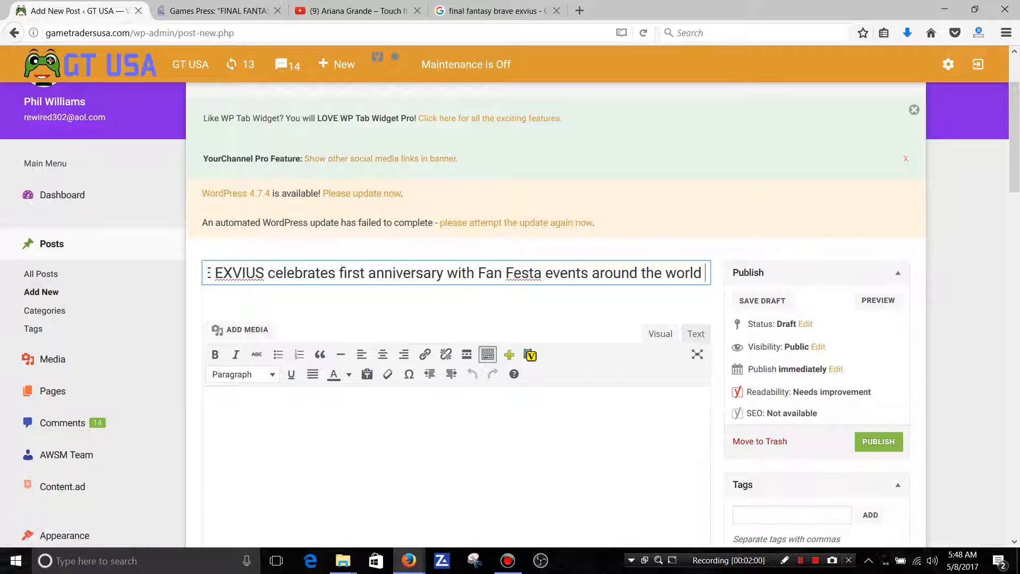
Copy the bold subheading beneath the press release headline and paste it into the post body.
key(ctrl+Tab)
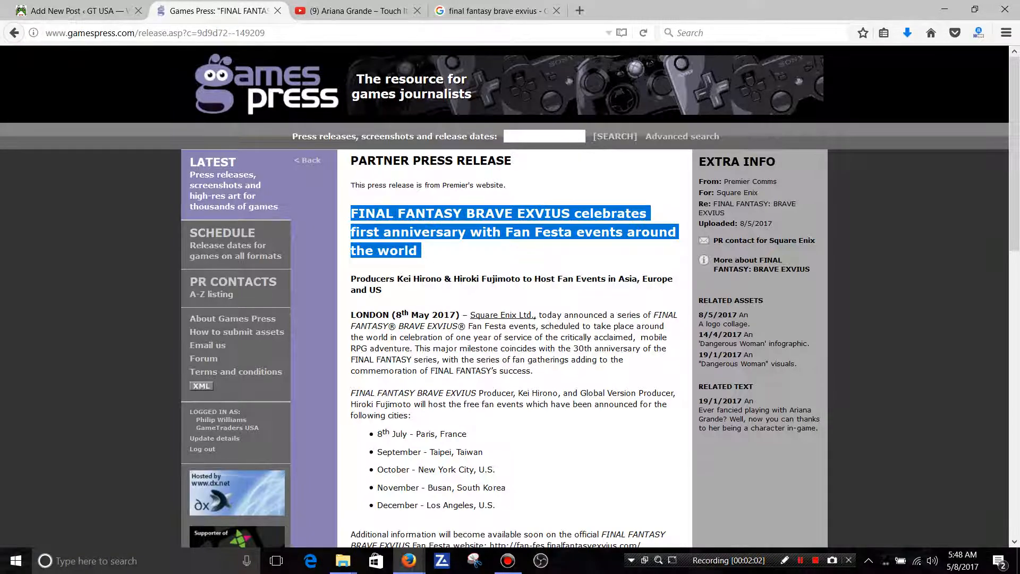
drag(385, 290, 351, 279)
right_click(363, 279)
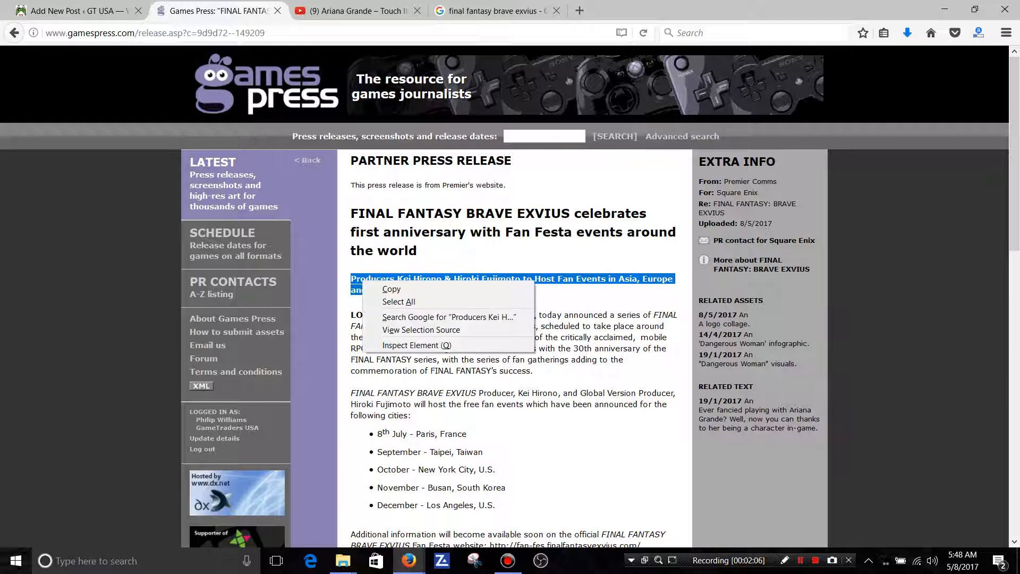
click(387, 289)
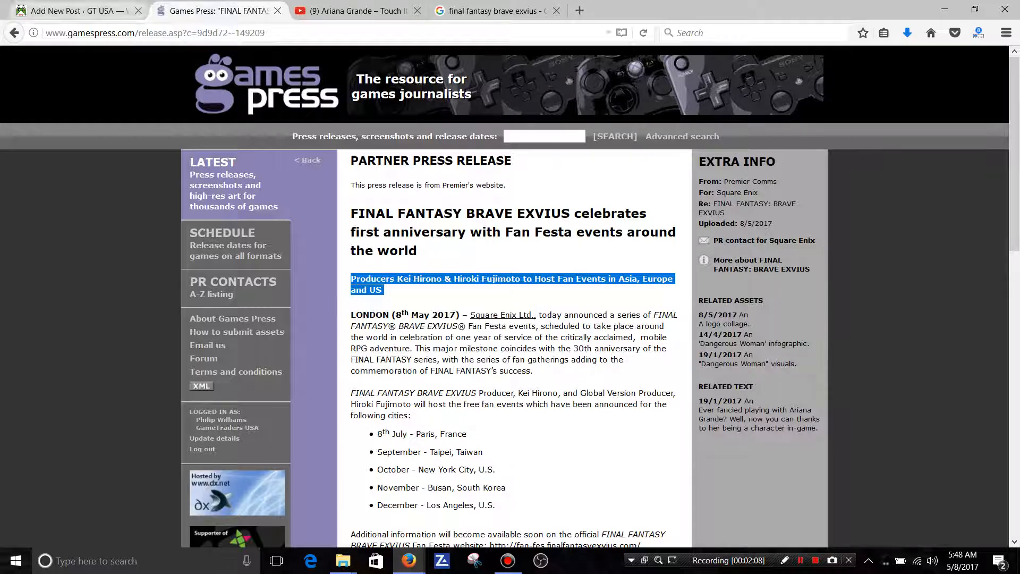
key(ctrl+shift+Tab)
click(242, 403)
right_click(243, 402)
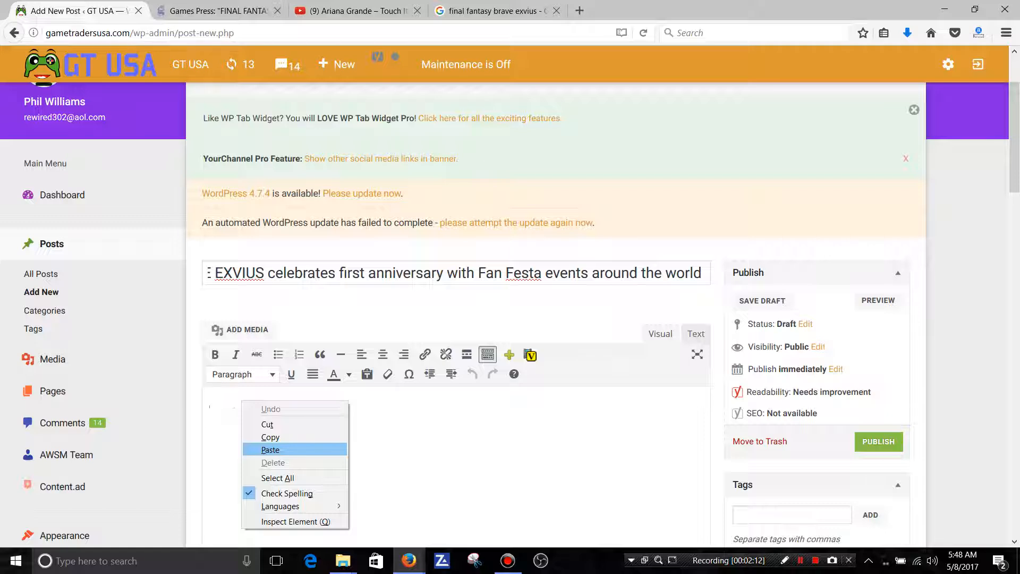
click(270, 450)
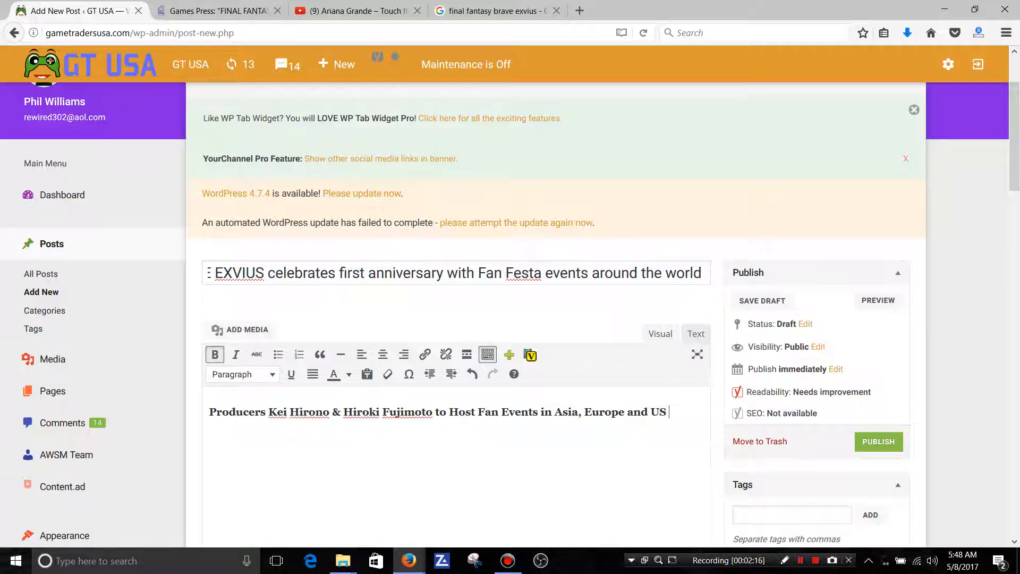
Try bold and italic on the pasted subheading, leaving it as plain text without either style.
drag(671, 412, 209, 412)
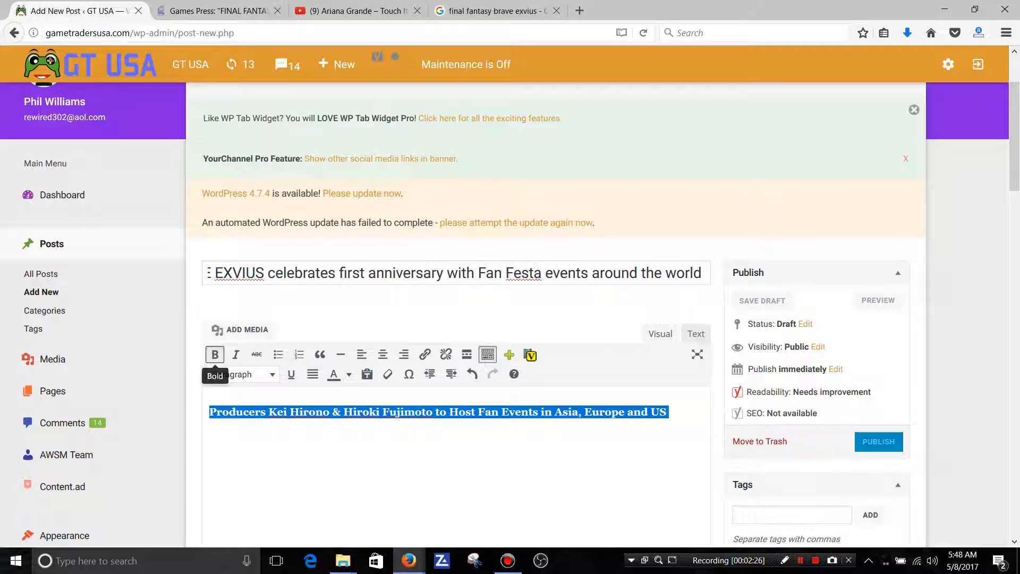
click(214, 354)
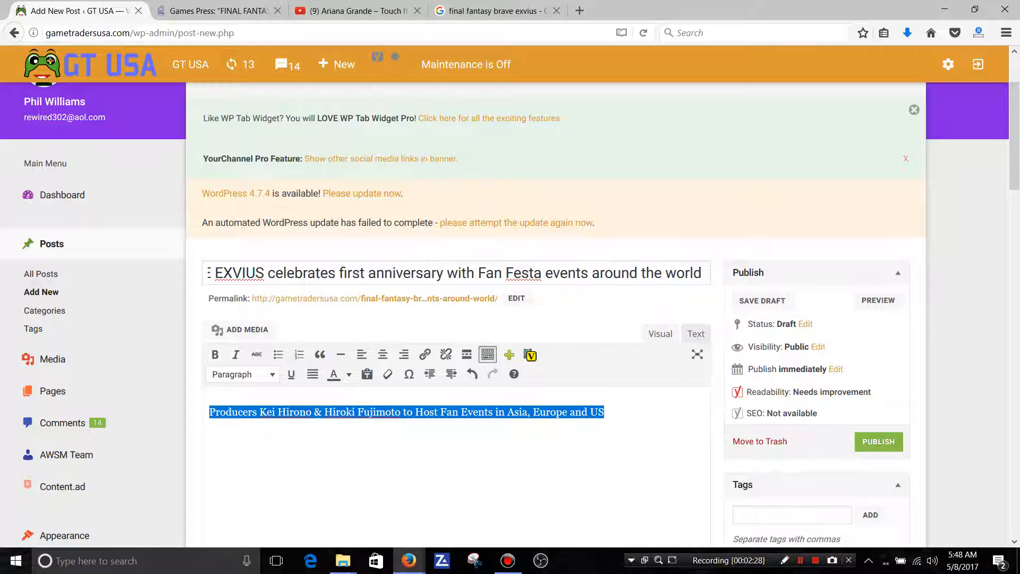
click(215, 355)
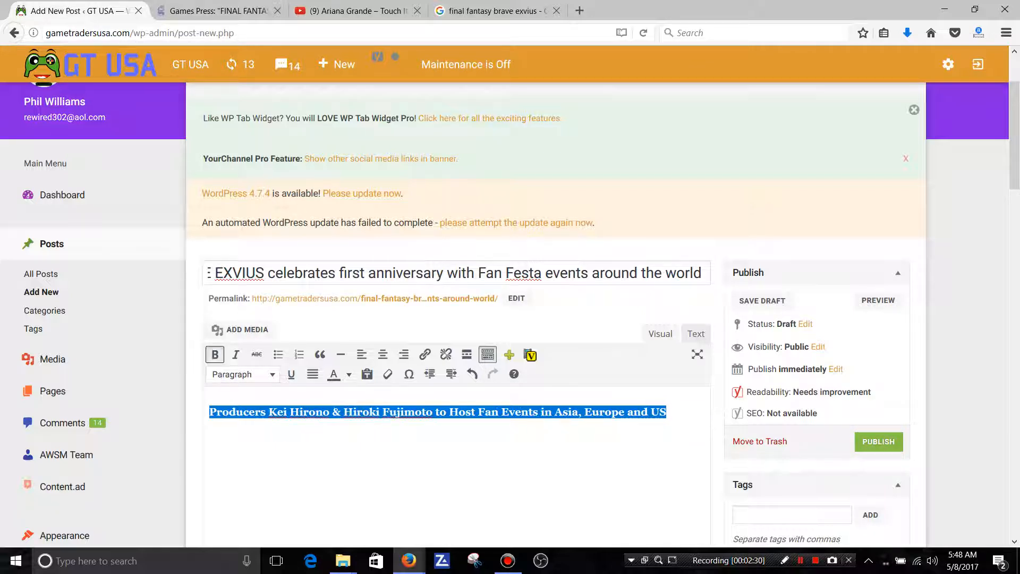
click(236, 354)
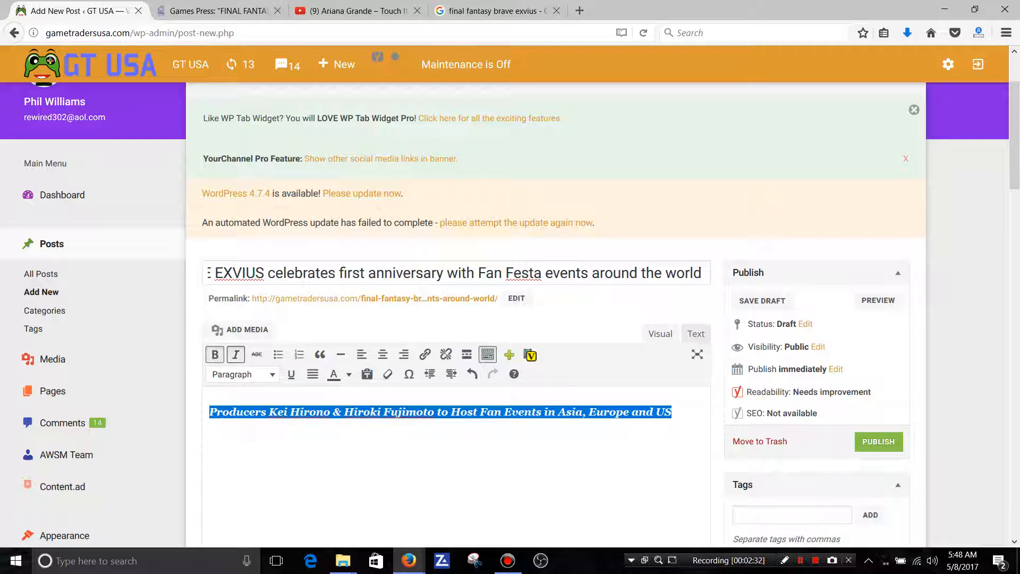
click(235, 354)
click(215, 354)
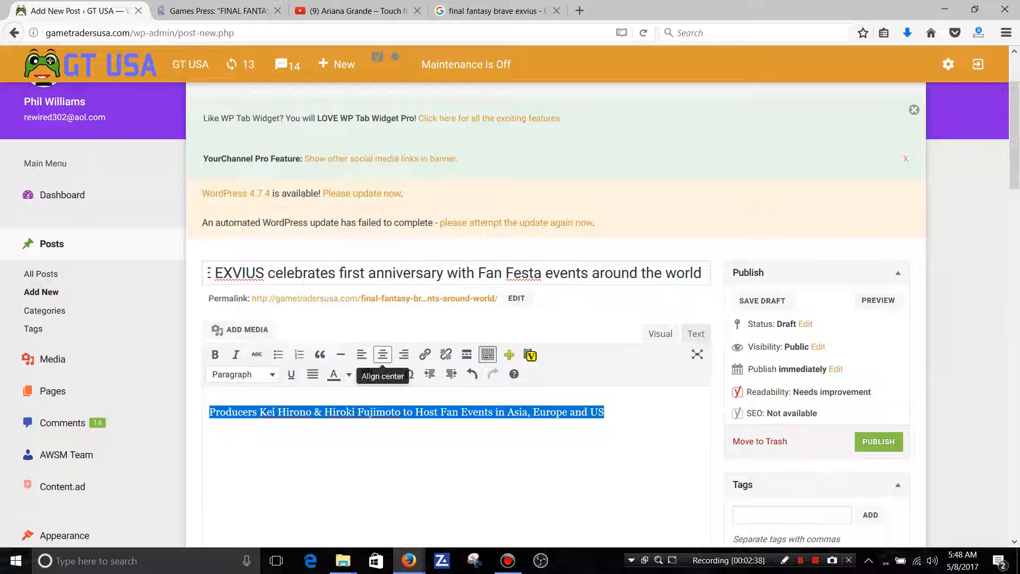
Try centre and right alignment on the subheading, returning it to left alignment.
click(382, 354)
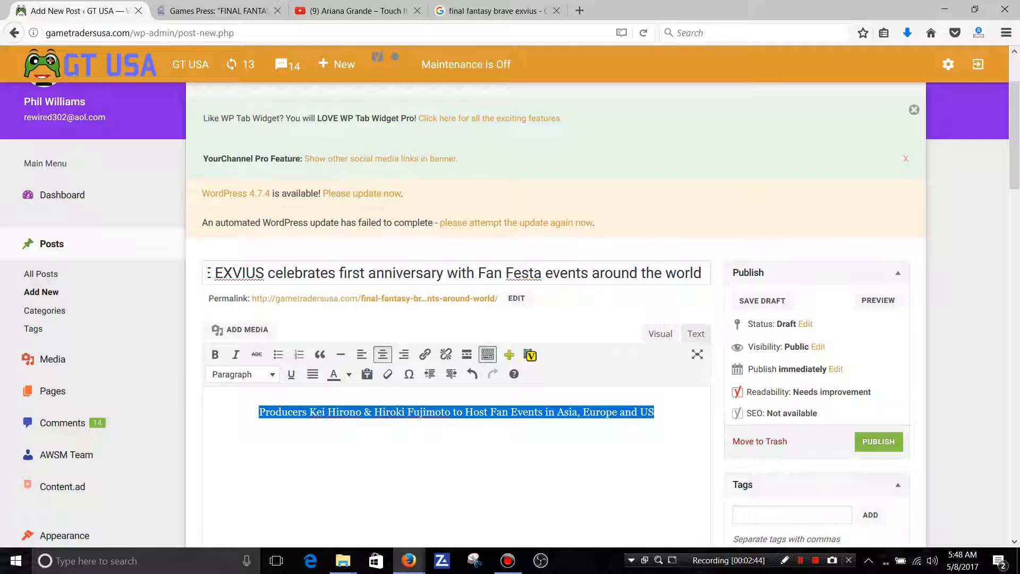
click(362, 354)
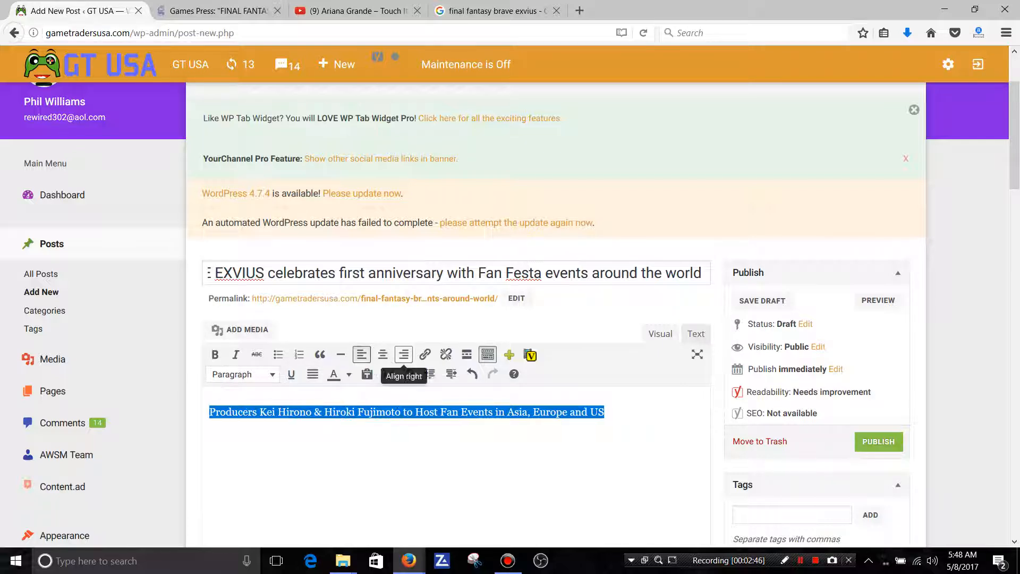
click(403, 355)
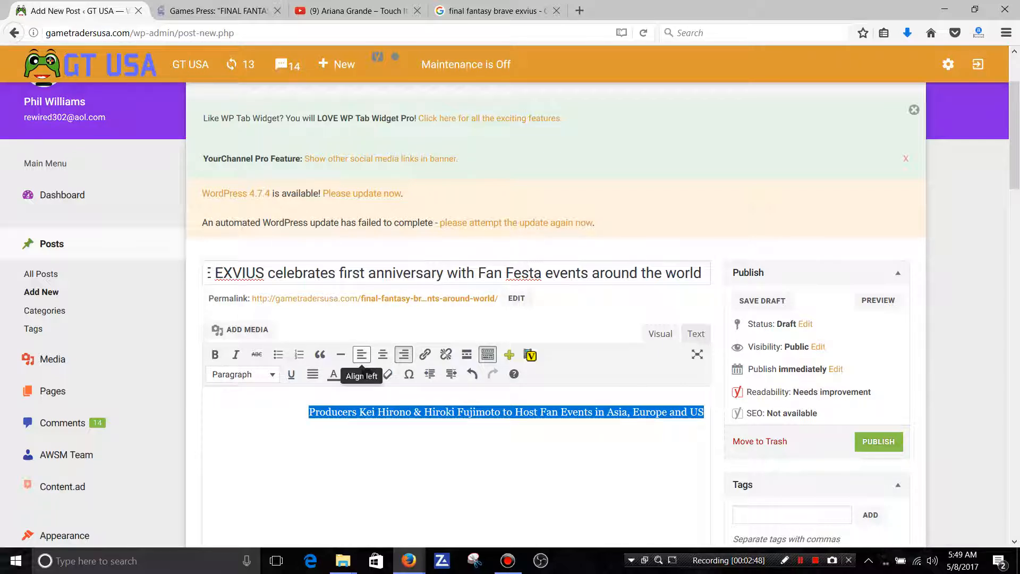
click(361, 354)
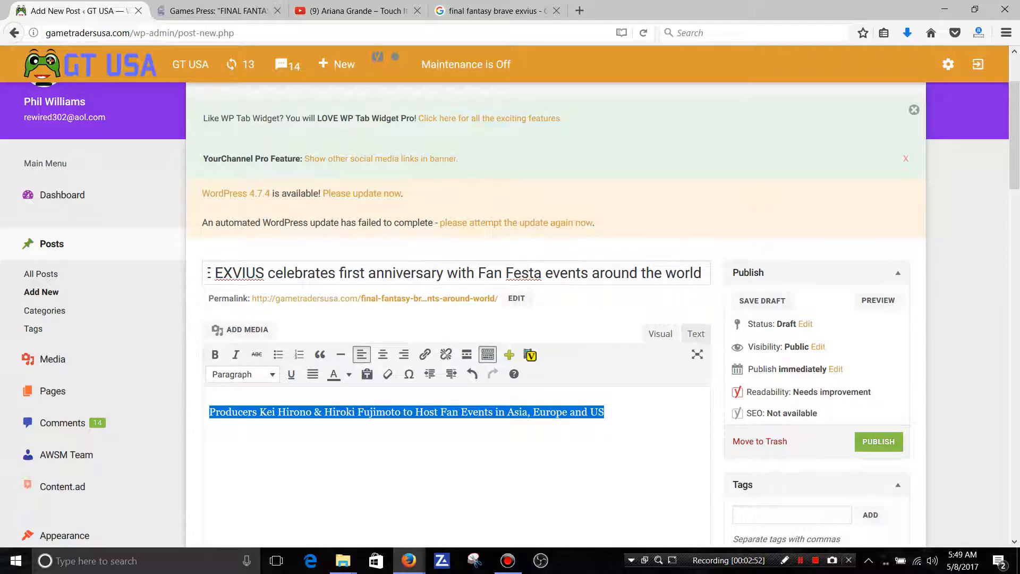
Format the subheading in the post body as Heading 2.
click(242, 374)
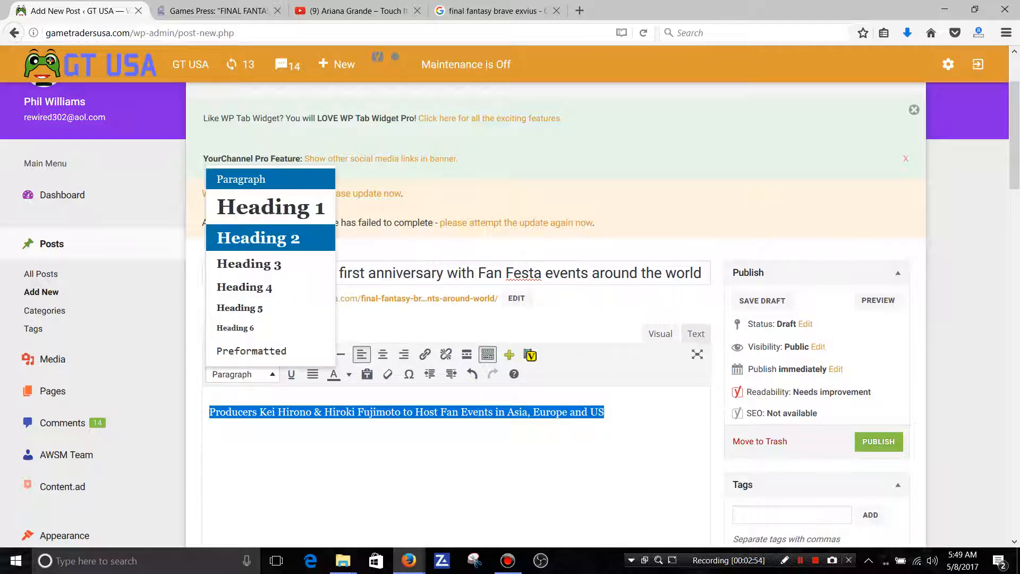
click(258, 237)
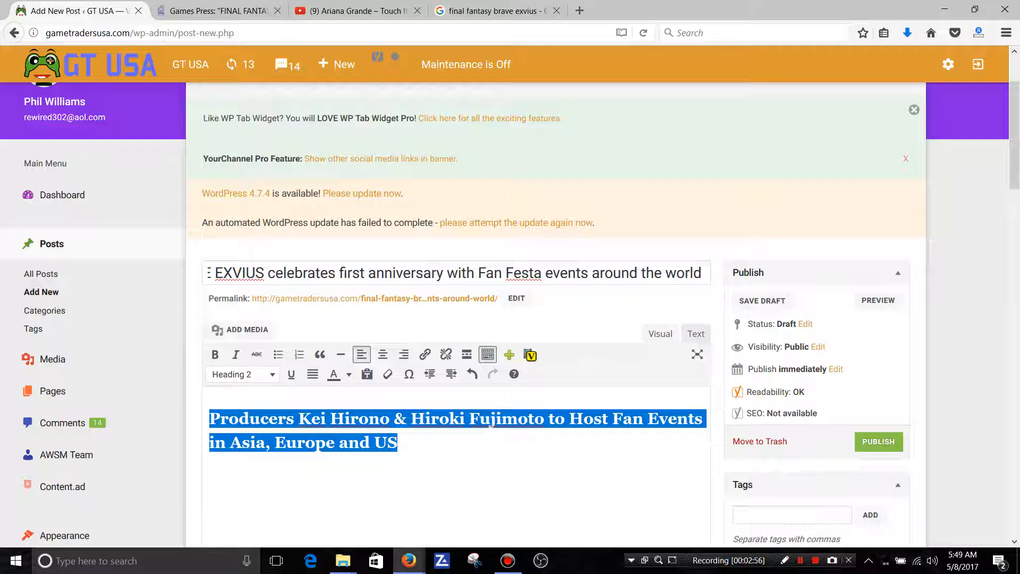
click(398, 443)
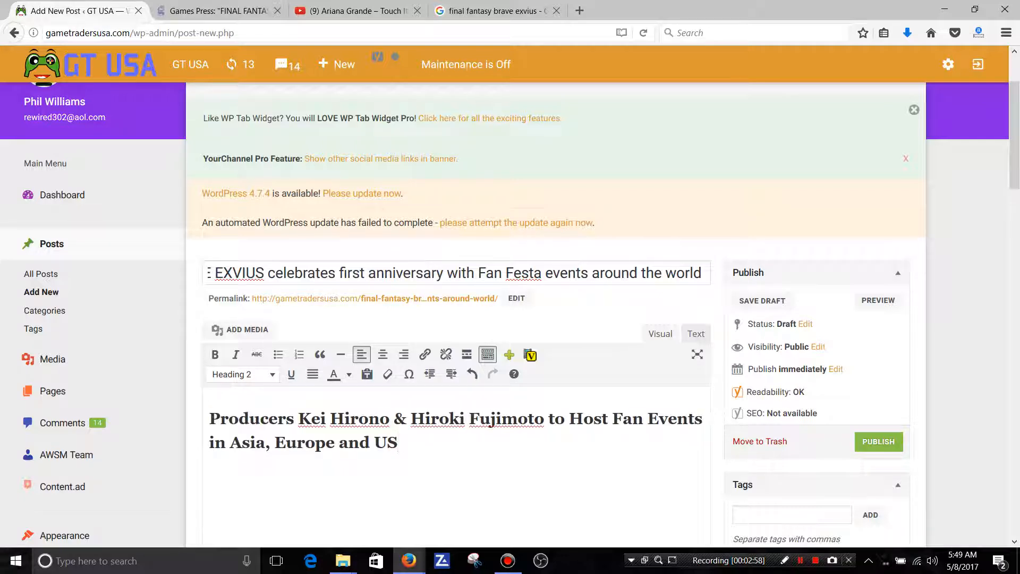
Copy the words "BRAVE EXVIUS" from the post title.
drag(335, 273, 202, 272)
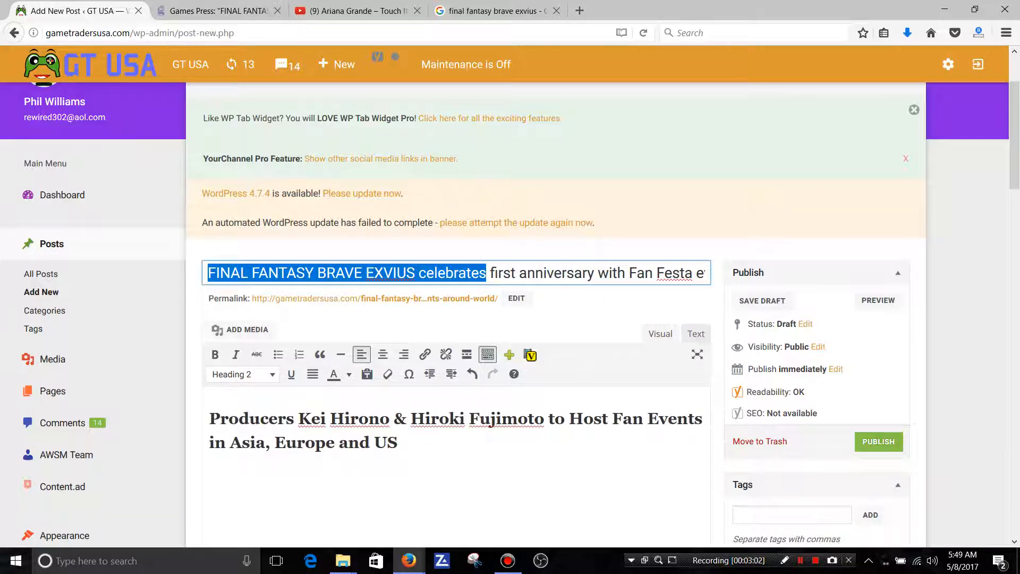
drag(317, 272, 415, 272)
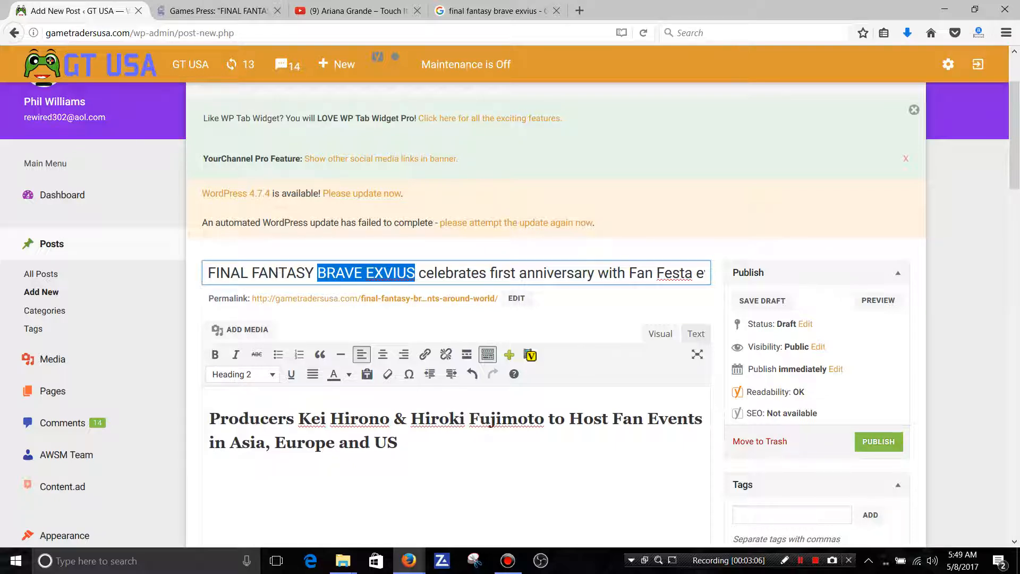
right_click(397, 276)
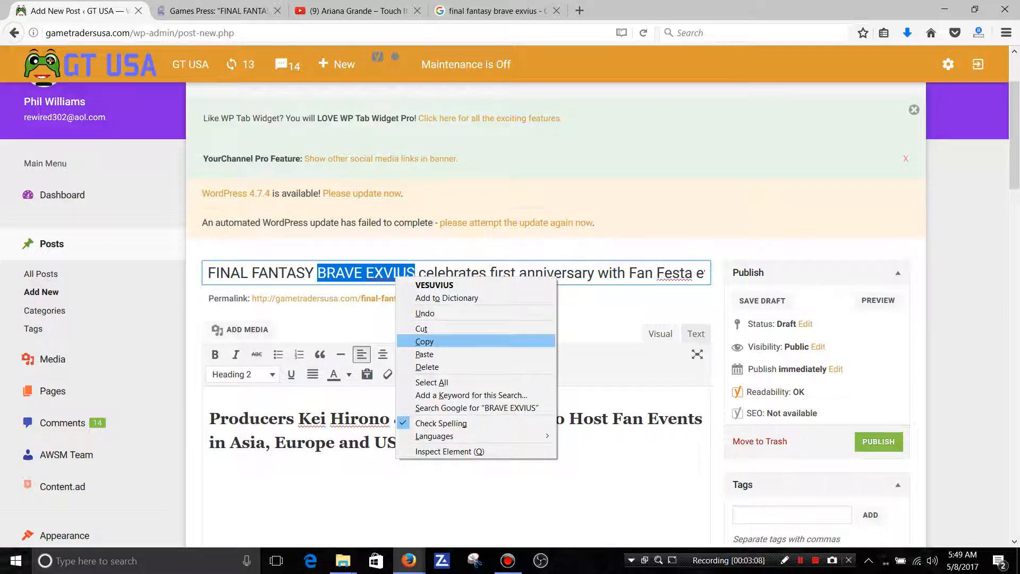
click(424, 342)
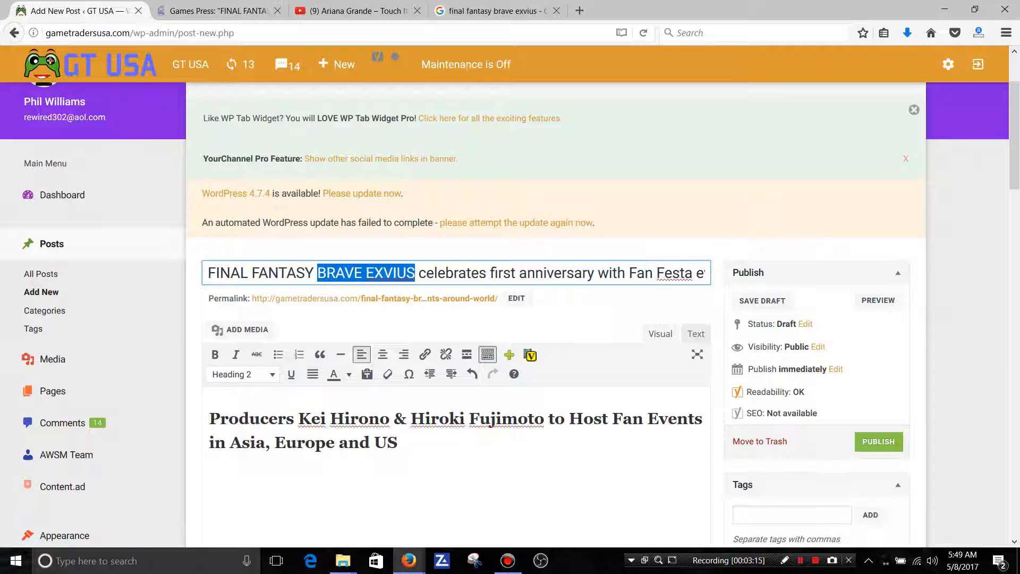
Paste "BRAVE EXVIUS" before "Fan Events" in the subheading and start a new paragraph below it.
right_click(612, 420)
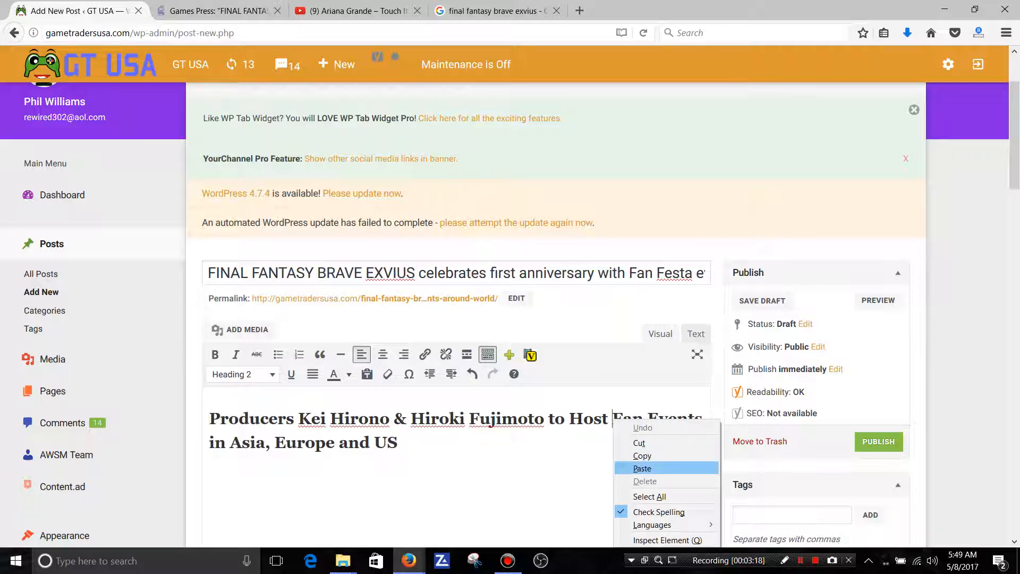
click(641, 468)
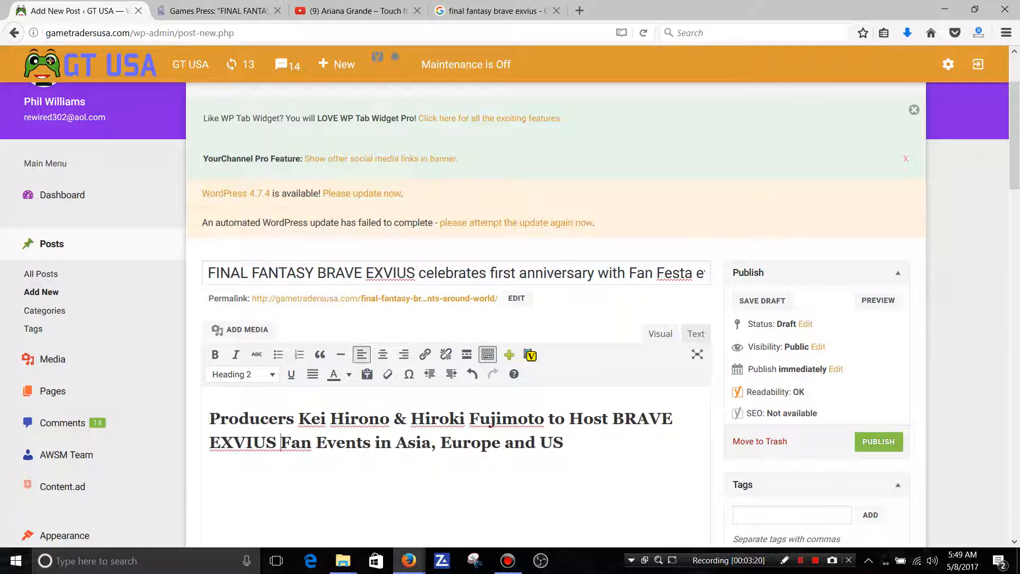
click(564, 443)
key(Return)
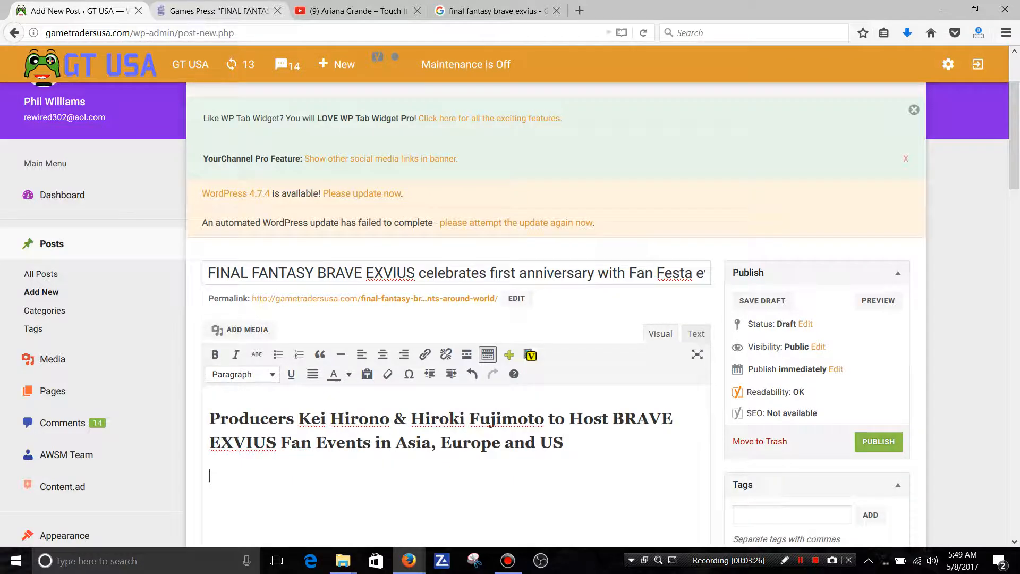
Copy the Games Press release body from "Square Enix Ltd." through the sentence ending "Chinese (traditional), and Korean.".
click(218, 11)
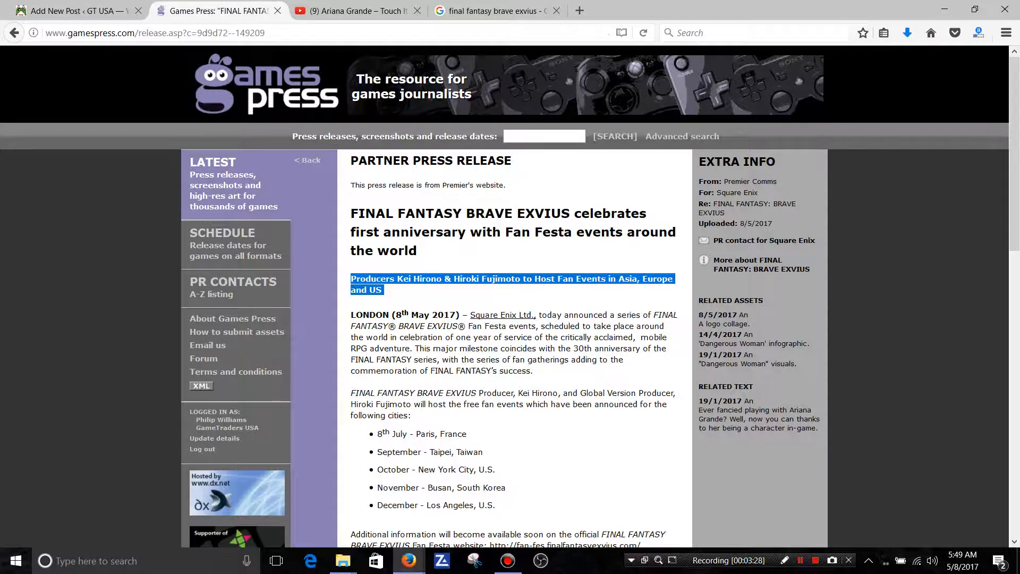
scroll(510, 298, down, 3)
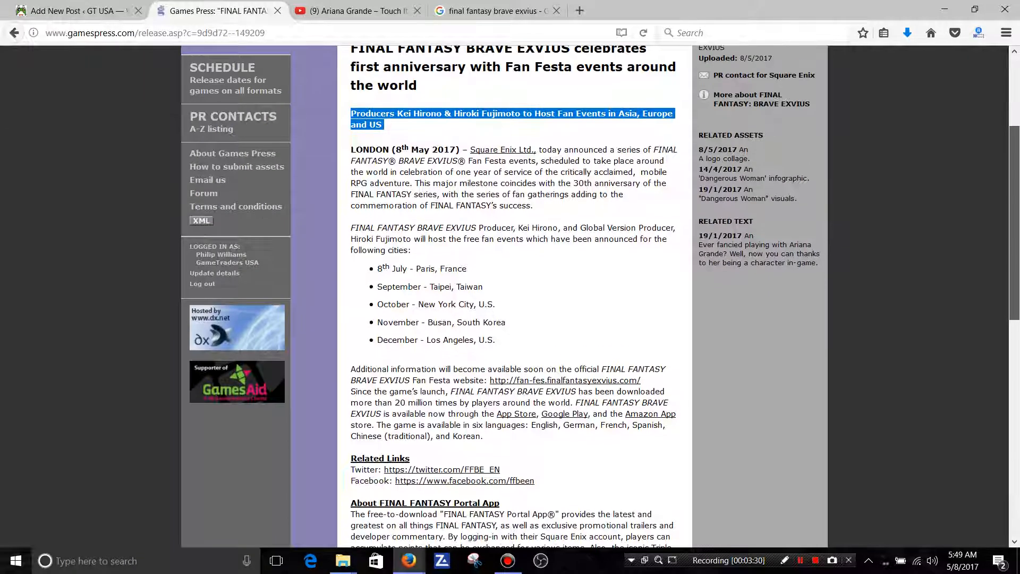
drag(484, 424, 470, 137)
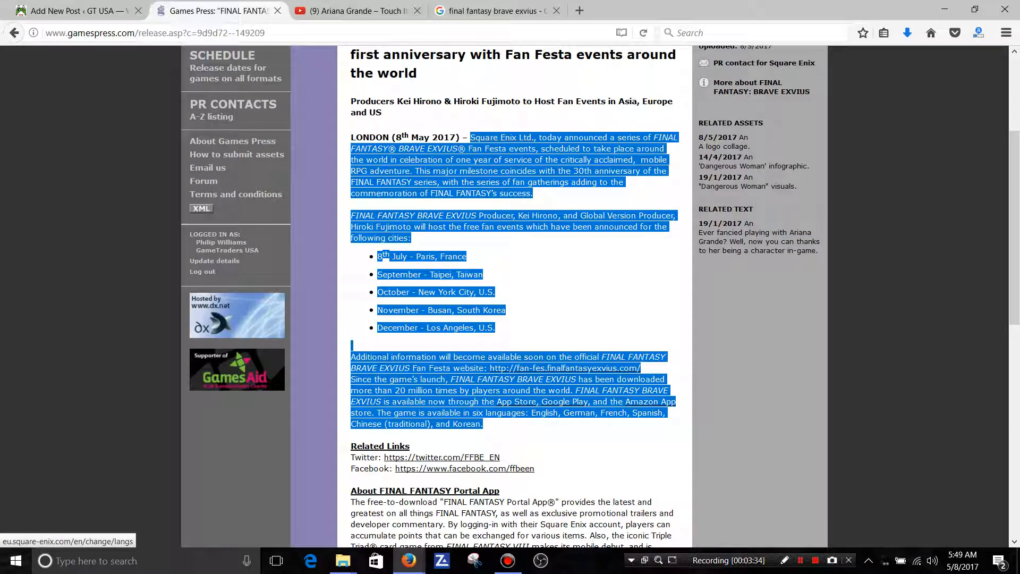
right_click(519, 138)
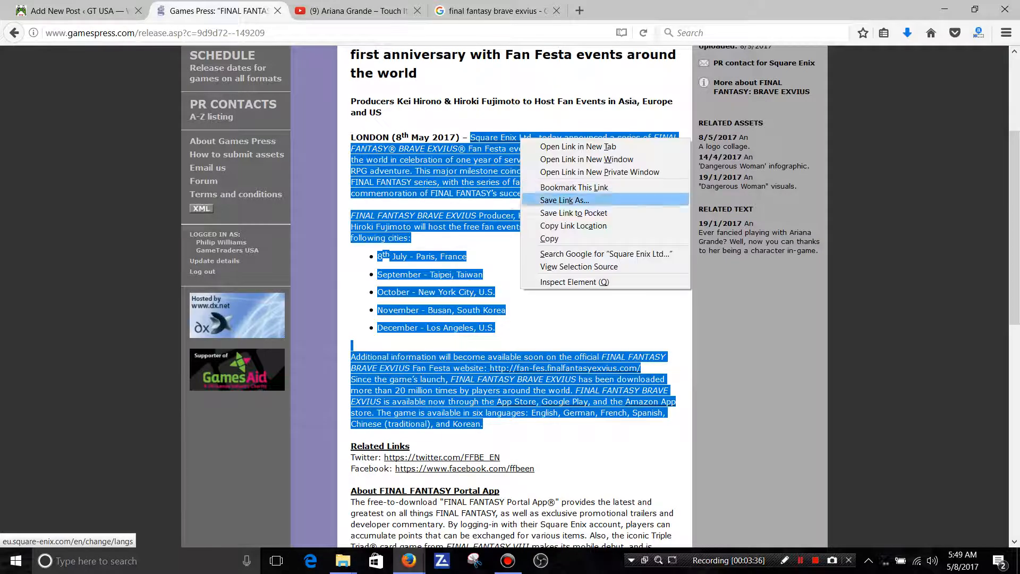
click(548, 238)
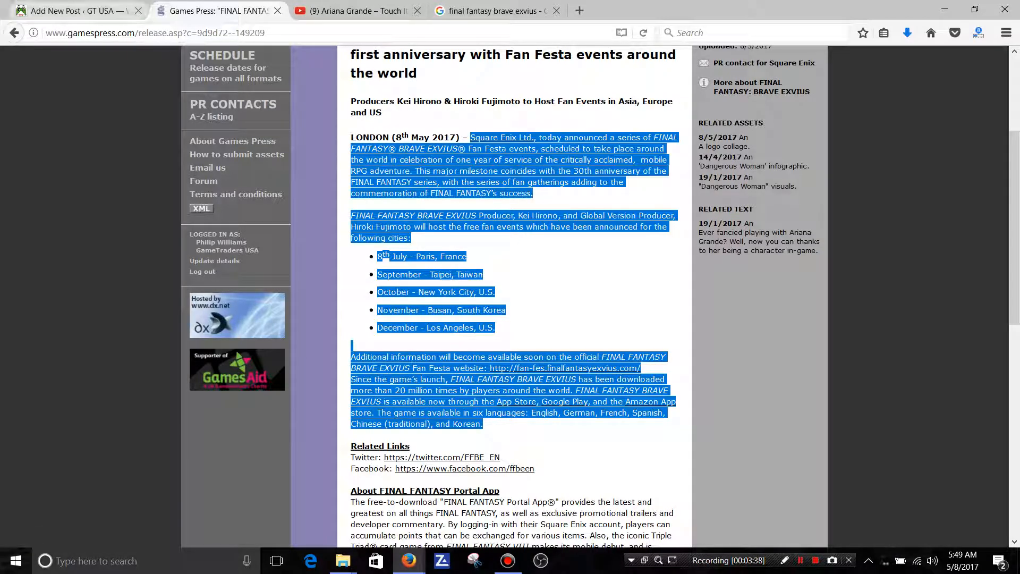
Paste the copied press release body into the WordPress post below the subheading.
click(79, 11)
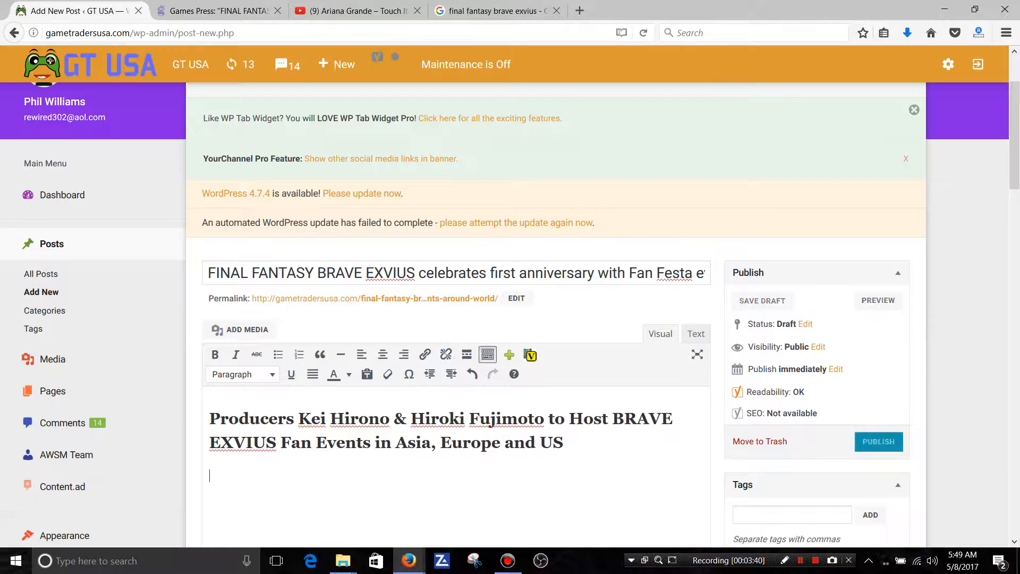
right_click(211, 476)
click(242, 395)
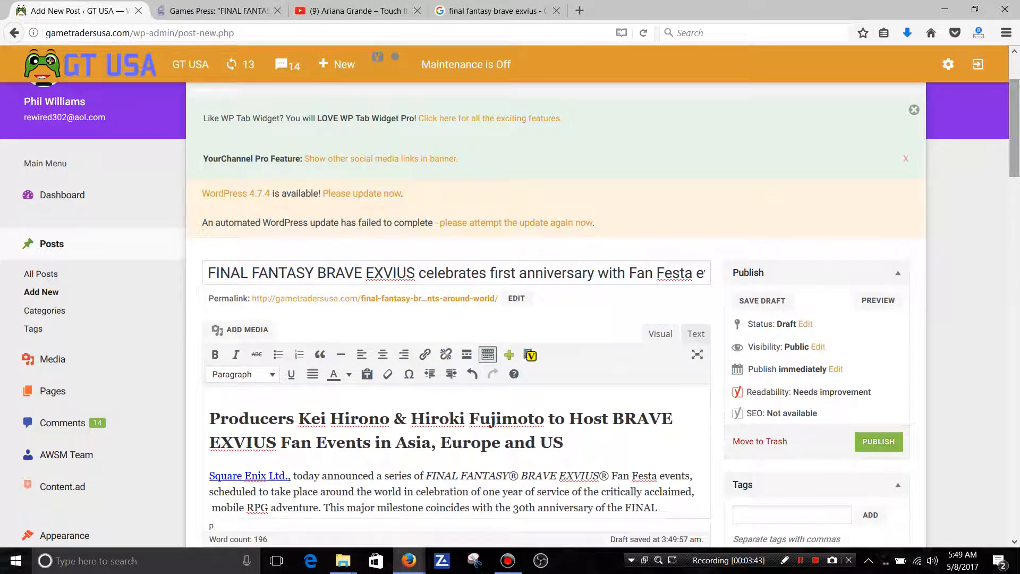
scroll(510, 314, down, 3)
scroll(510, 314, down, 5)
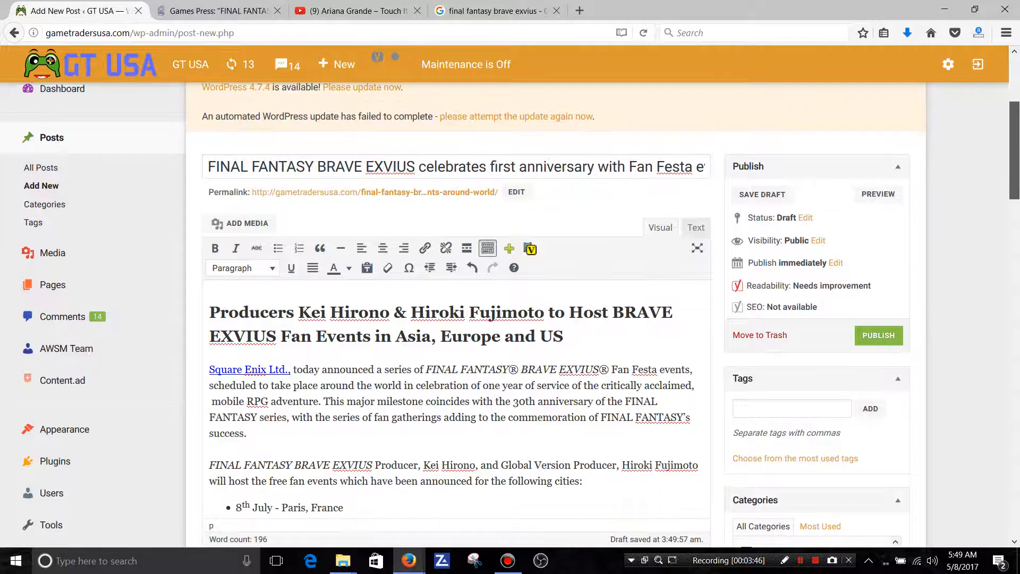
scroll(510, 314, up, 4)
scroll(510, 314, up, 1)
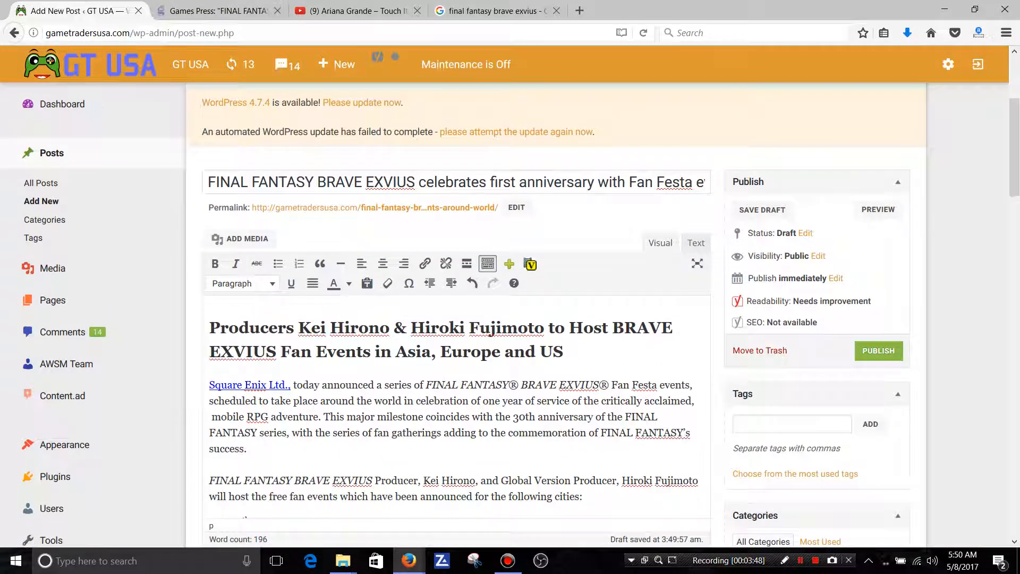
Copy the remaining press release text from "Related Links" through the illustration copyright line.
click(217, 10)
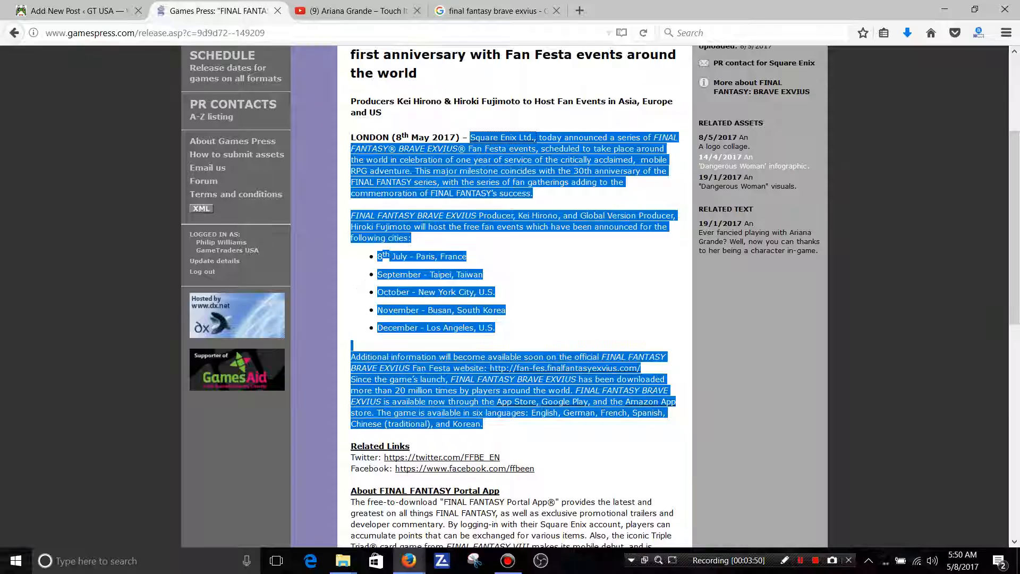
scroll(510, 297, down, 7)
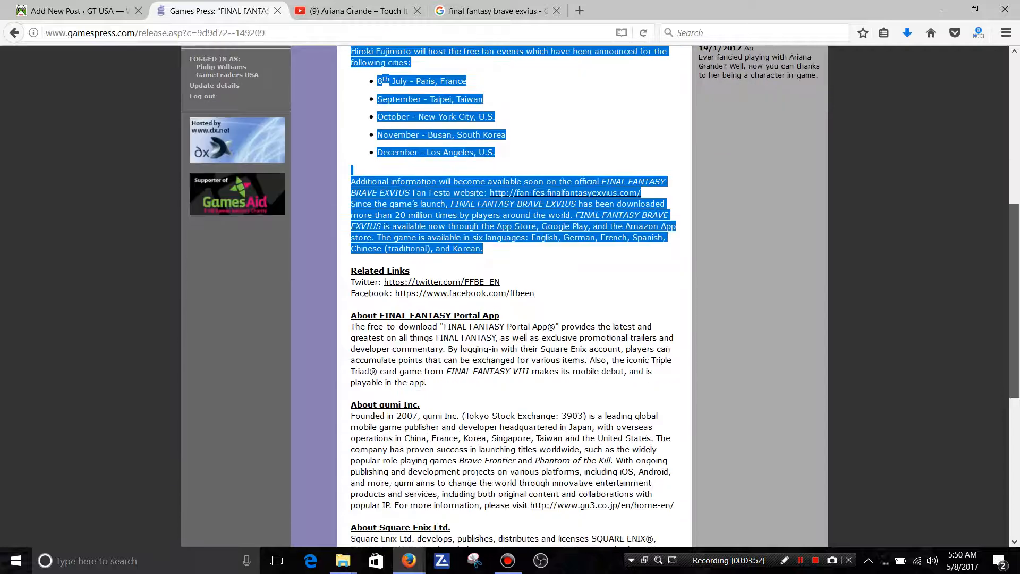
scroll(510, 297, down, 6)
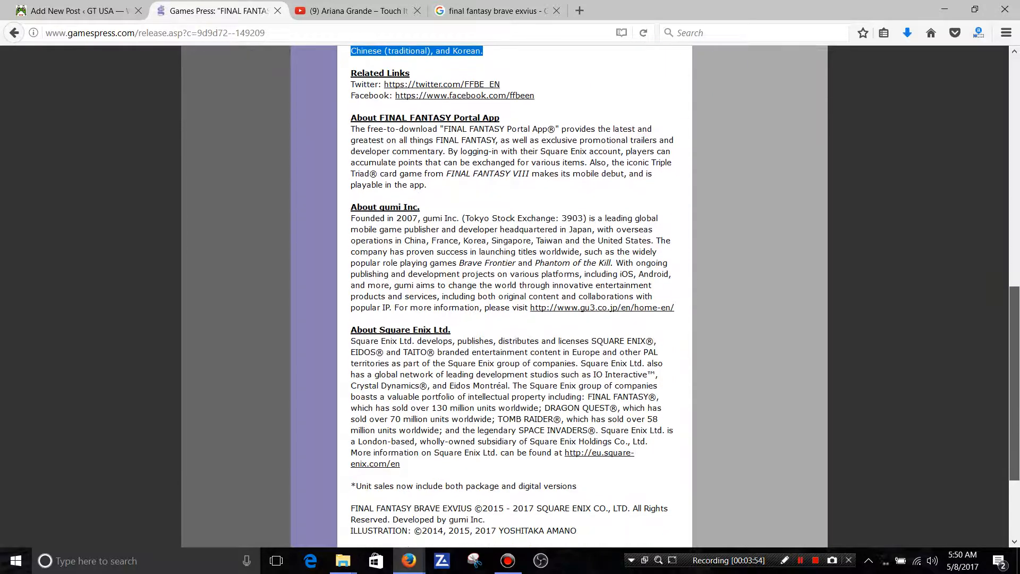
scroll(510, 298, down, 1)
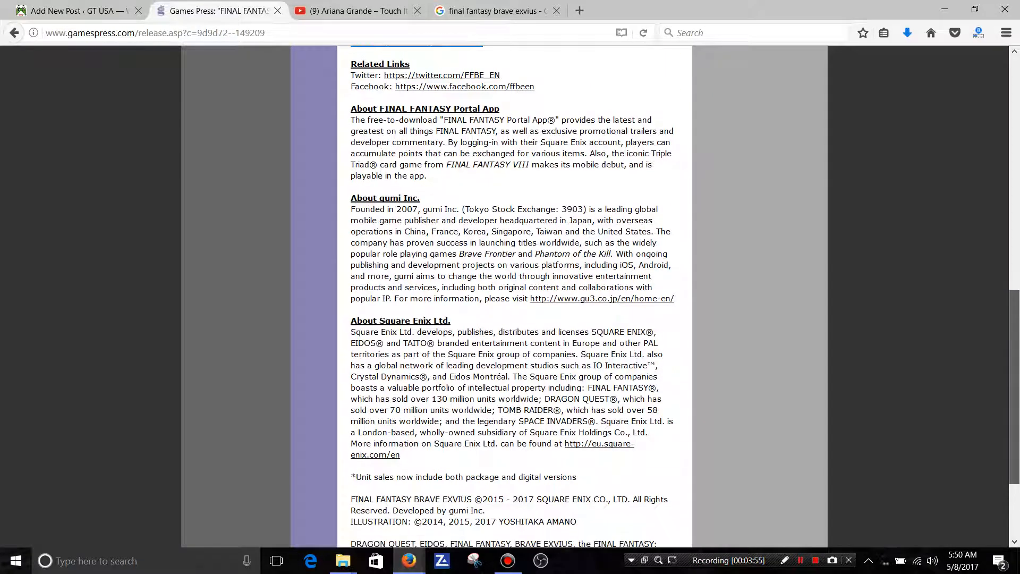
scroll(510, 297, down, 1)
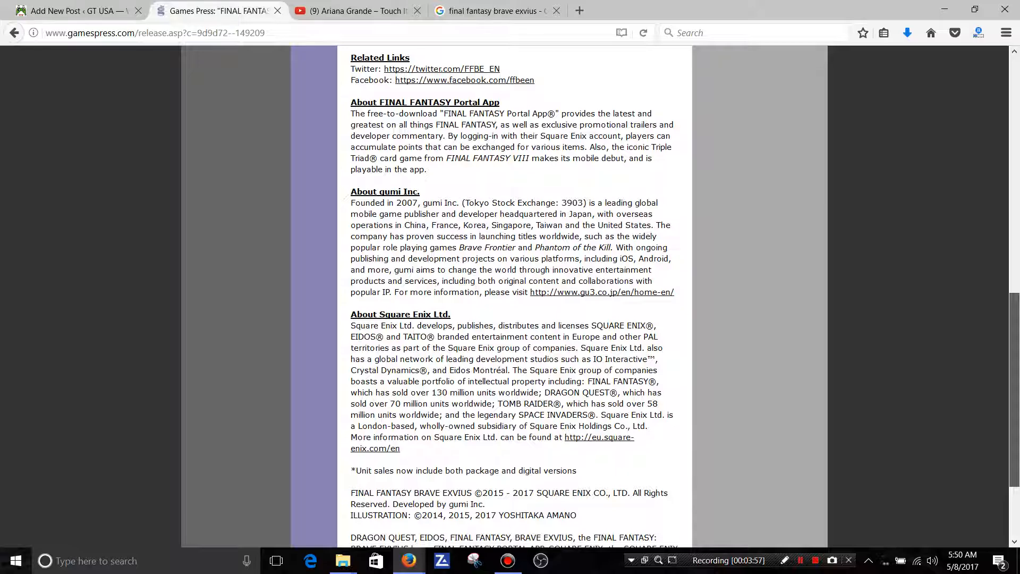
scroll(510, 298, down, 2)
scroll(510, 298, up, 3)
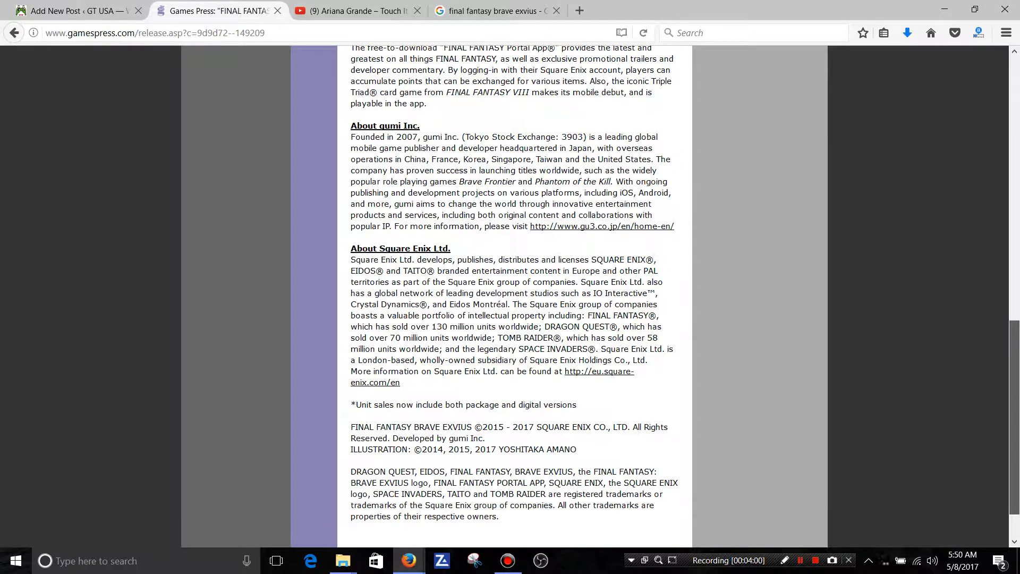
scroll(510, 298, up, 1)
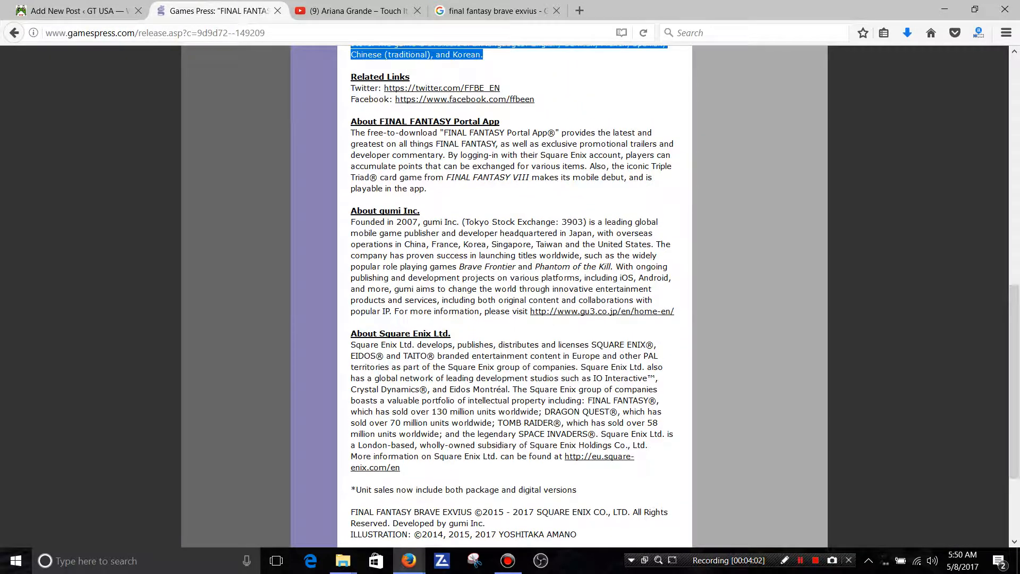
click(531, 200)
drag(577, 534, 352, 193)
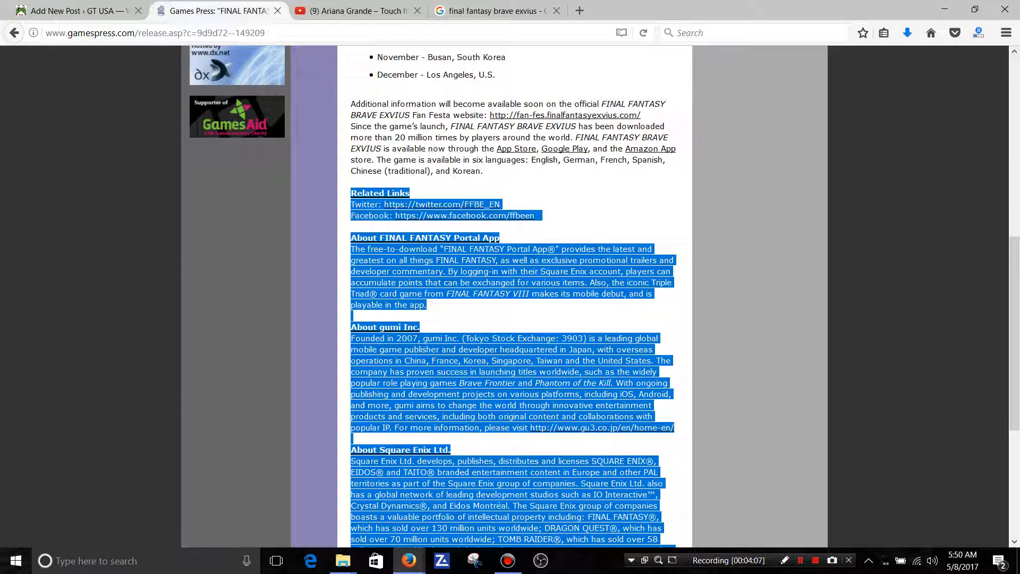
right_click(362, 191)
click(382, 198)
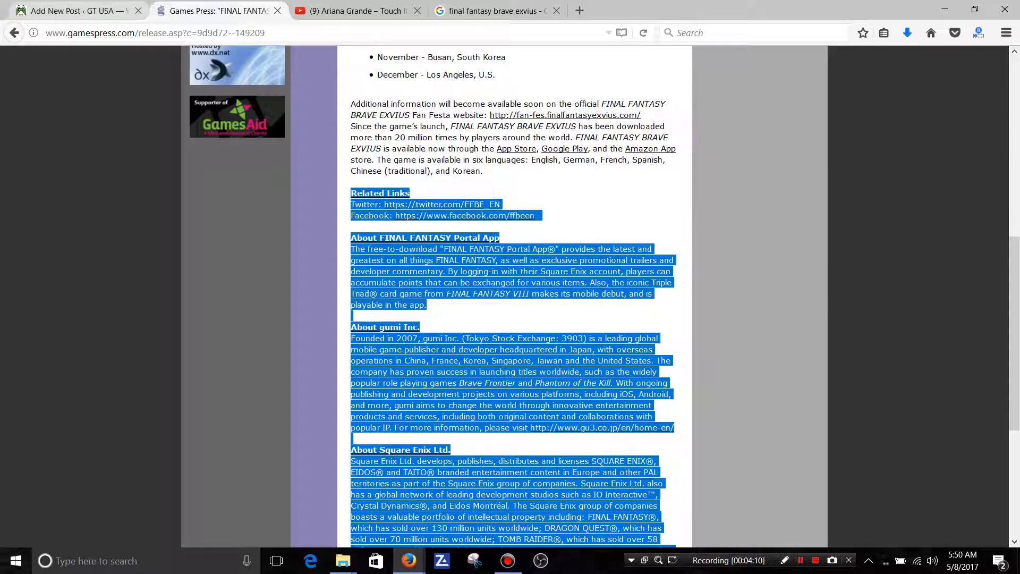
Paste the copied related links and company information in a new paragraph at the end of the post body.
click(77, 11)
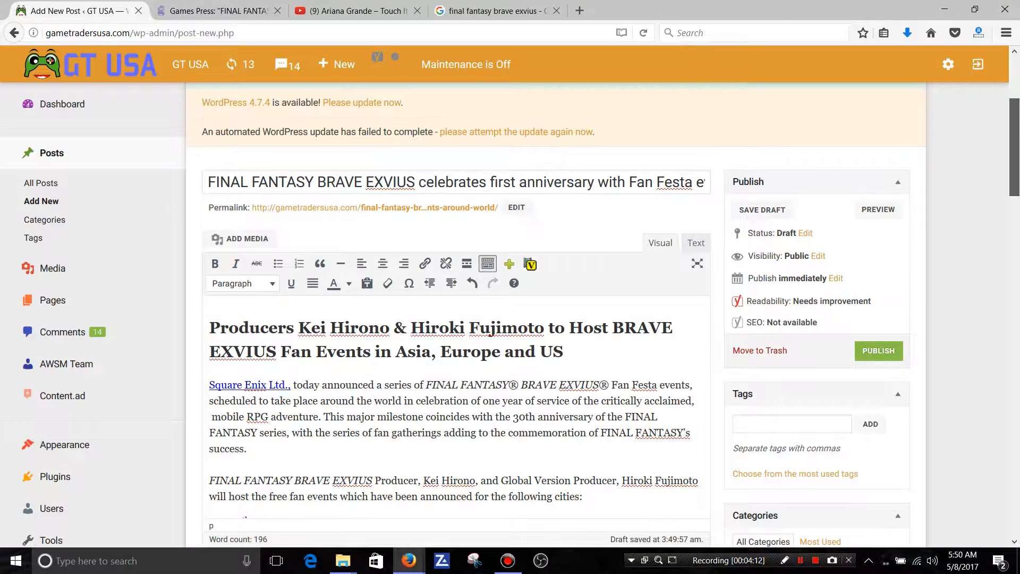
key(ctrl+End)
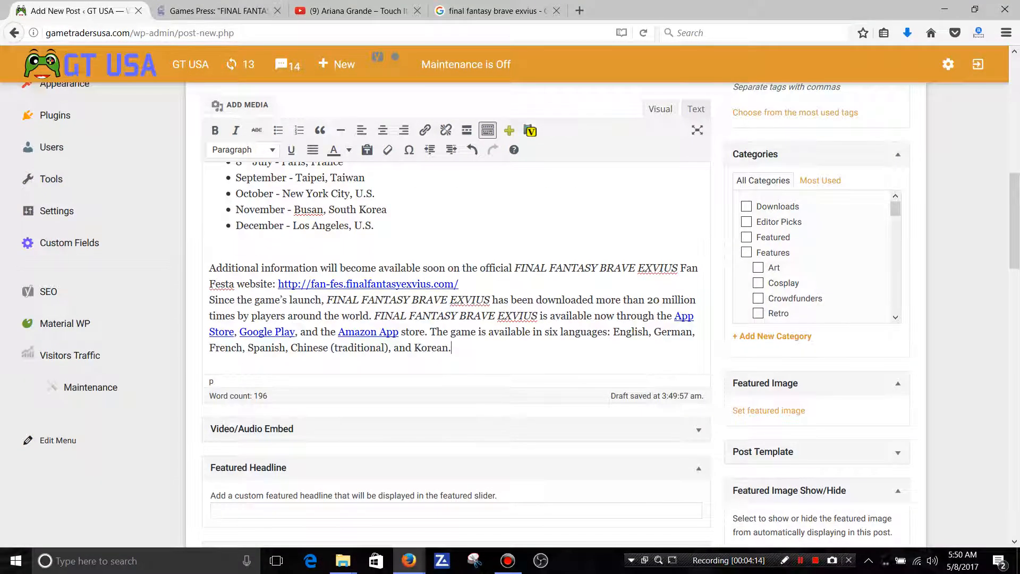
key(Return)
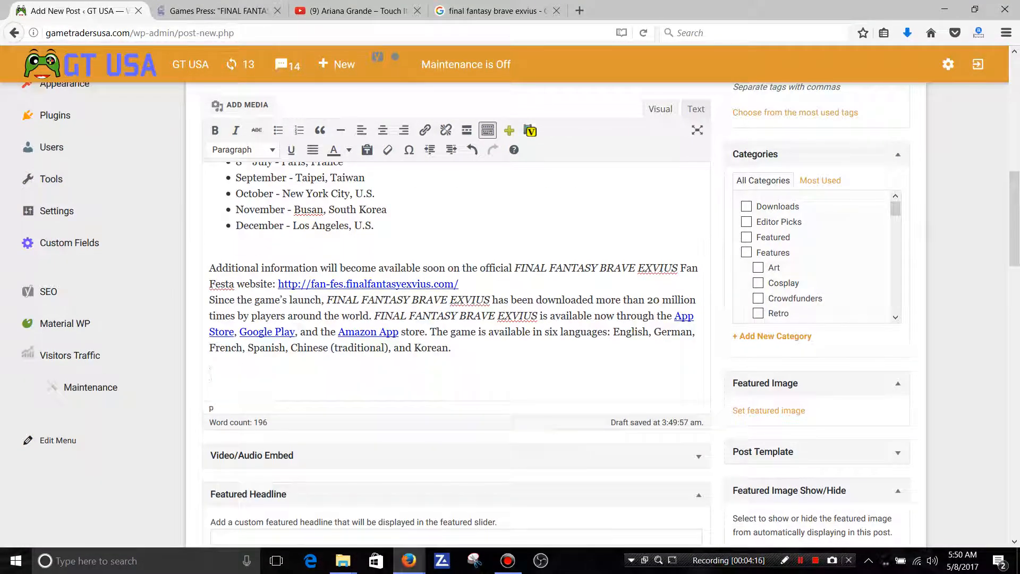
right_click(220, 381)
click(250, 422)
Set the "Square Enix Ltd." link in the first paragraph to open in a new tab.
drag(1014, 194, 1014, 154)
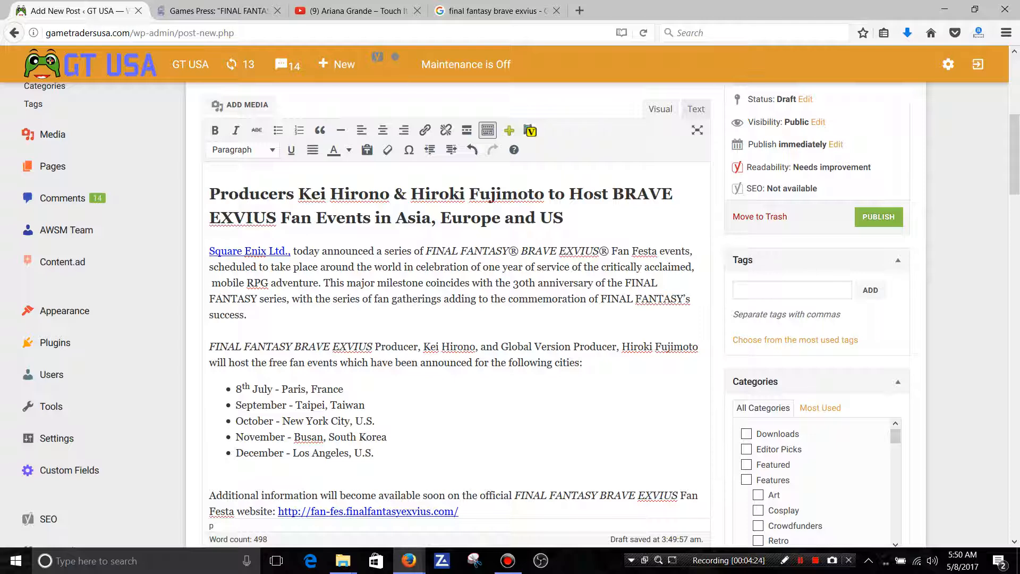
click(259, 251)
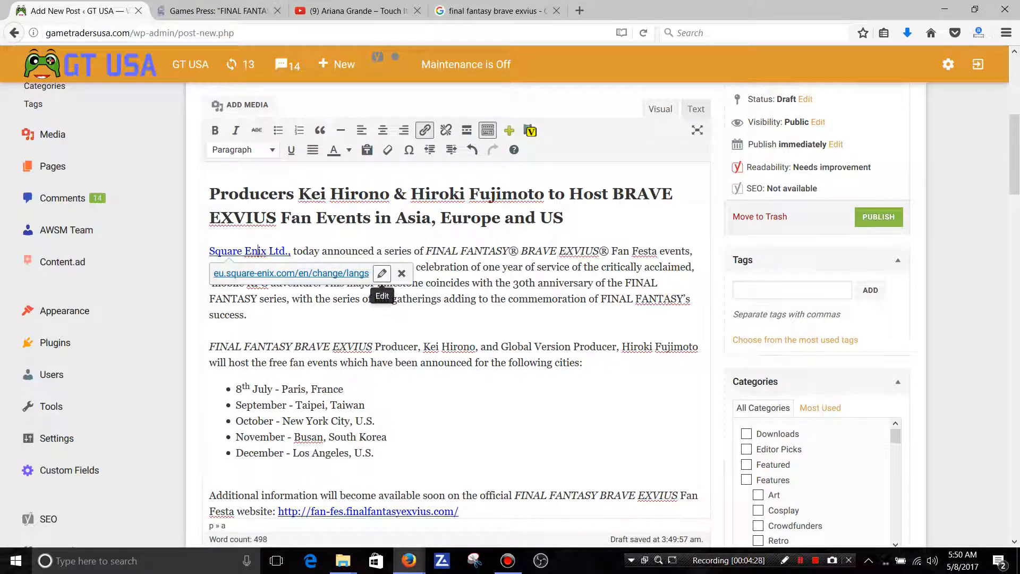
click(381, 274)
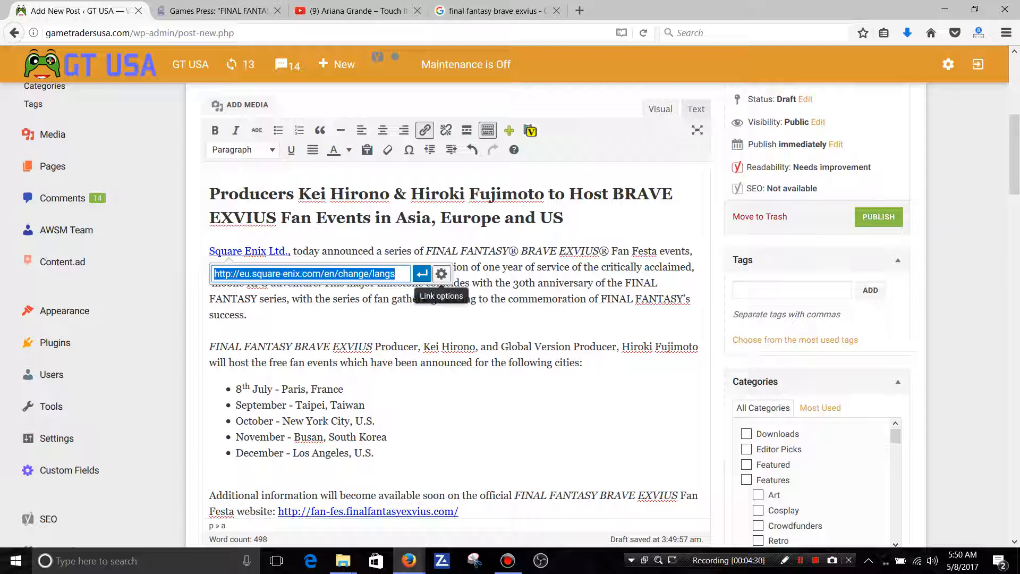
click(441, 273)
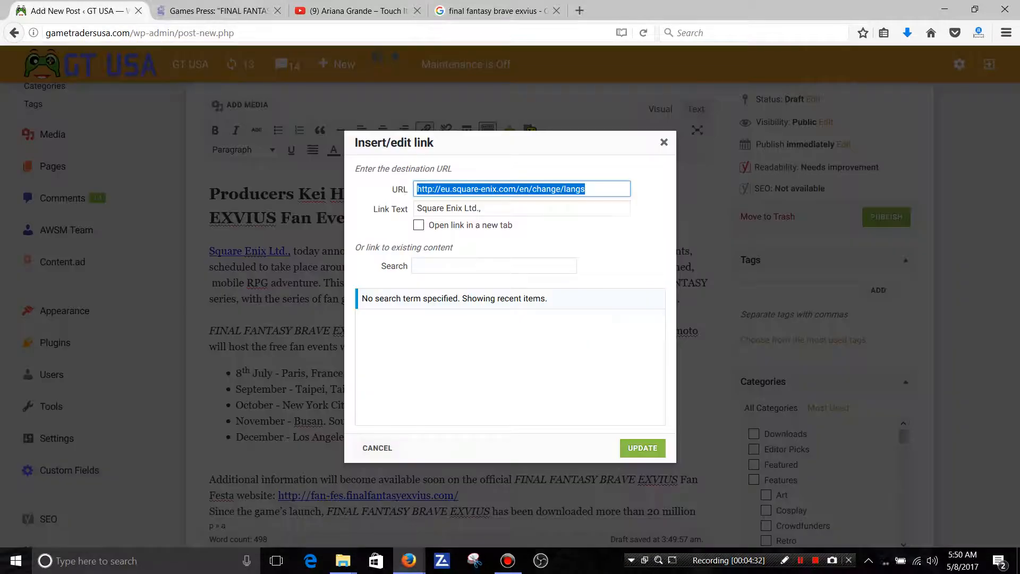
click(419, 225)
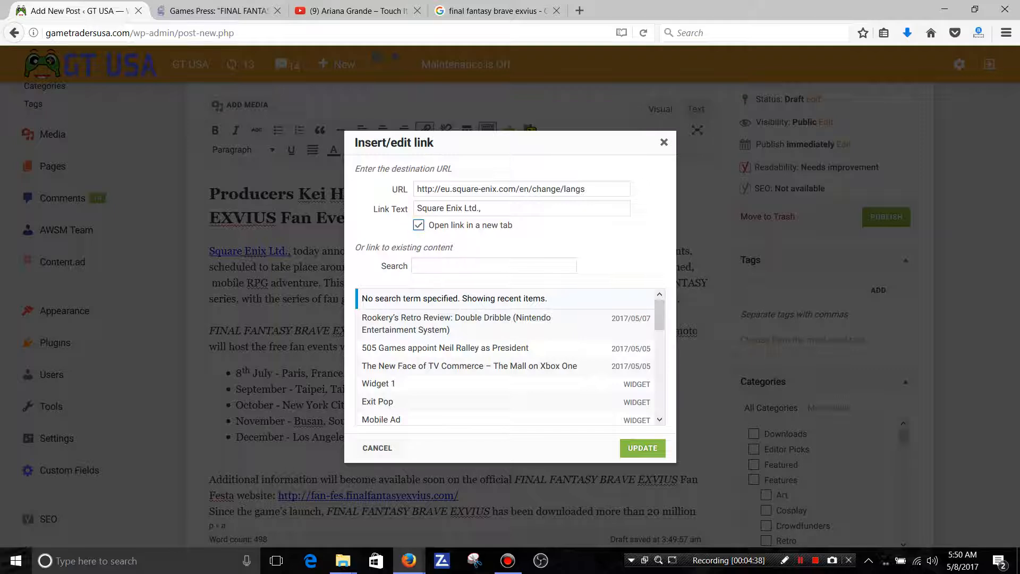
click(643, 448)
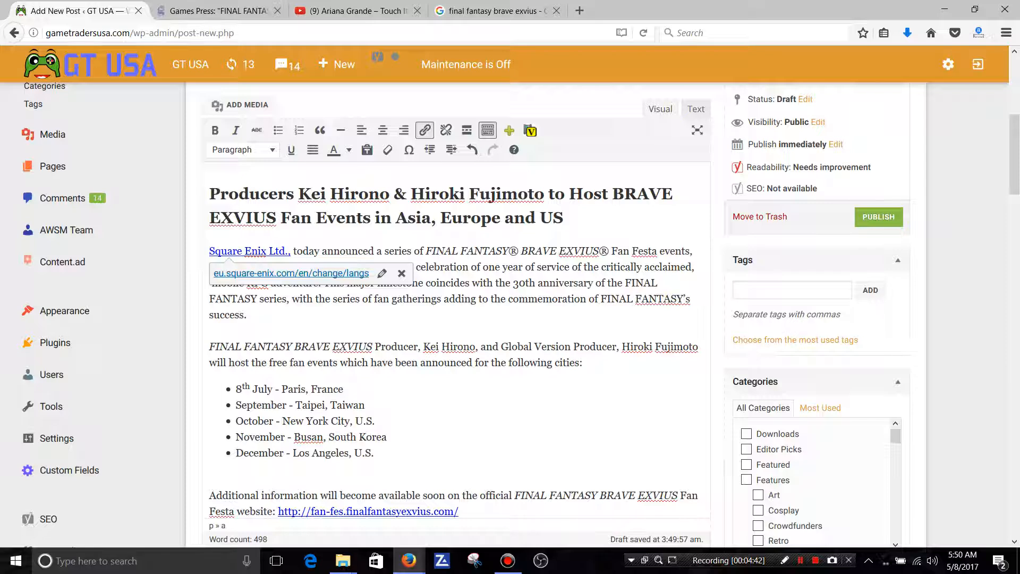
click(383, 511)
click(433, 486)
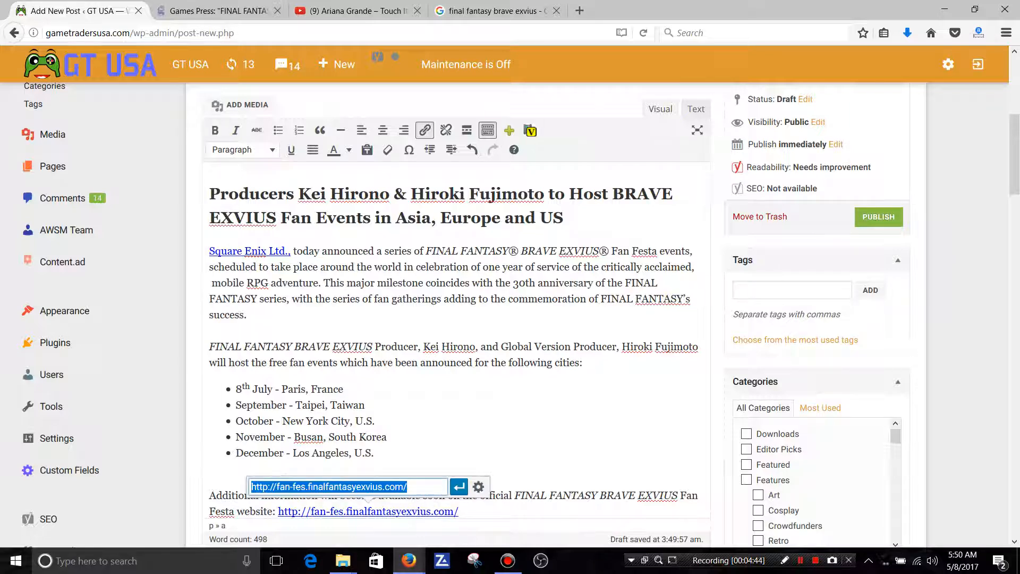
click(478, 487)
click(419, 225)
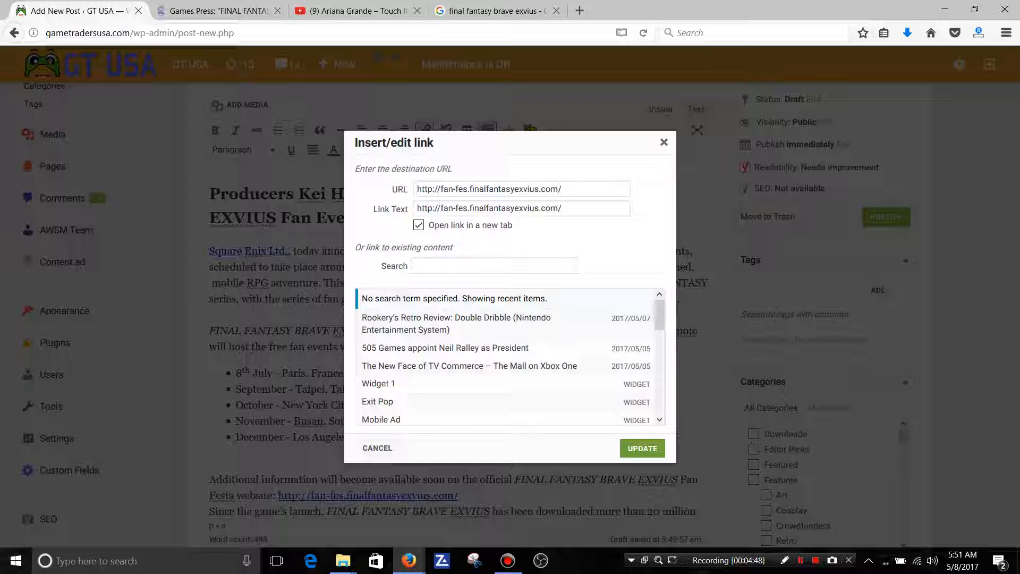
click(642, 448)
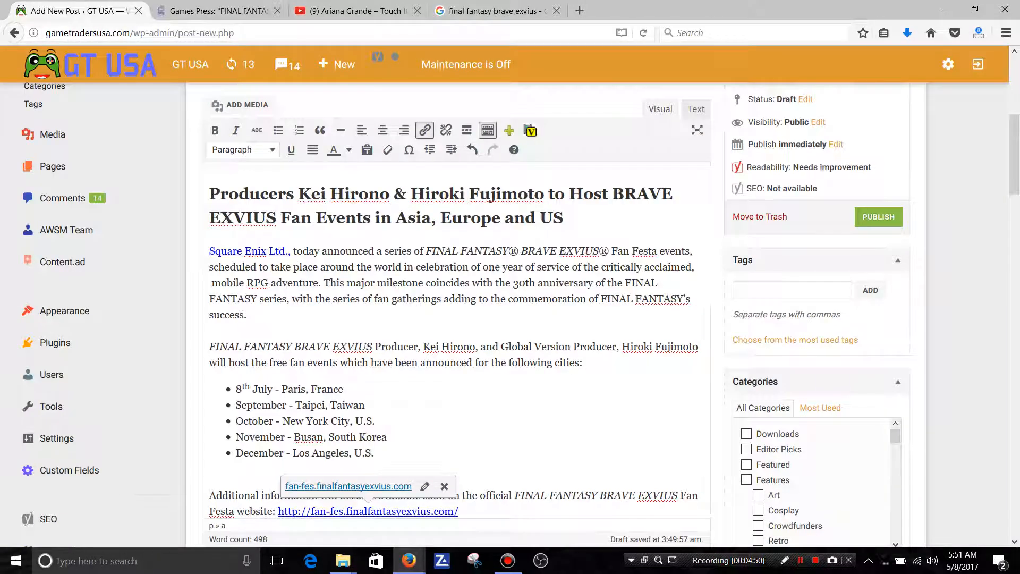
click(344, 389)
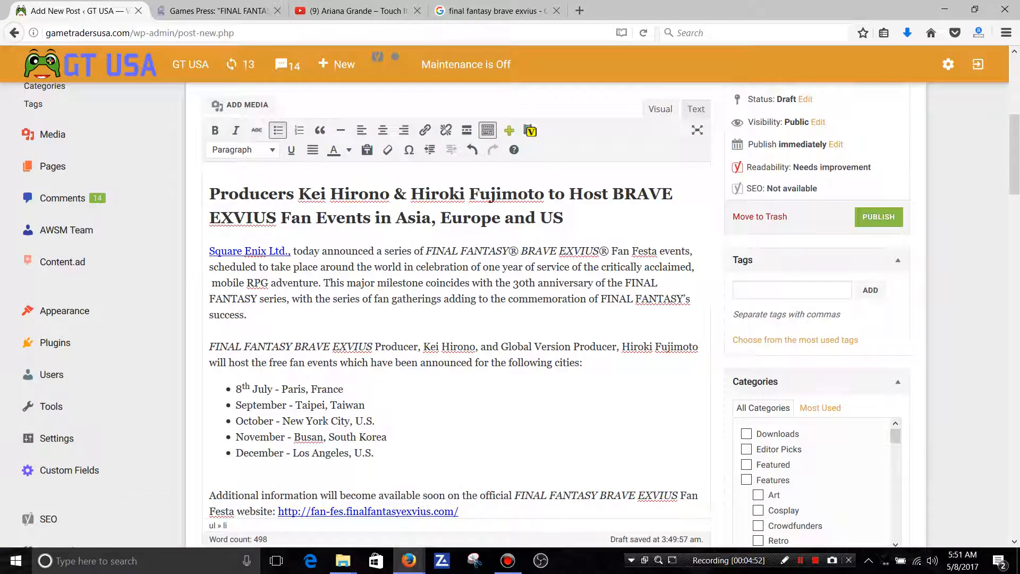
Copy the Games Press release page's web address and return to the post editor.
click(483, 11)
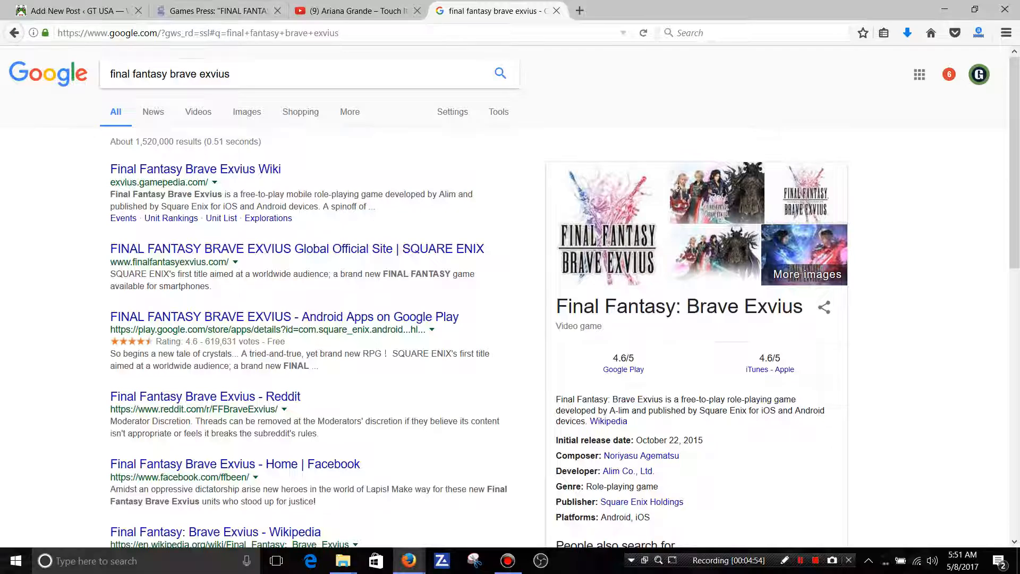
click(218, 10)
click(159, 33)
right_click(159, 33)
click(176, 71)
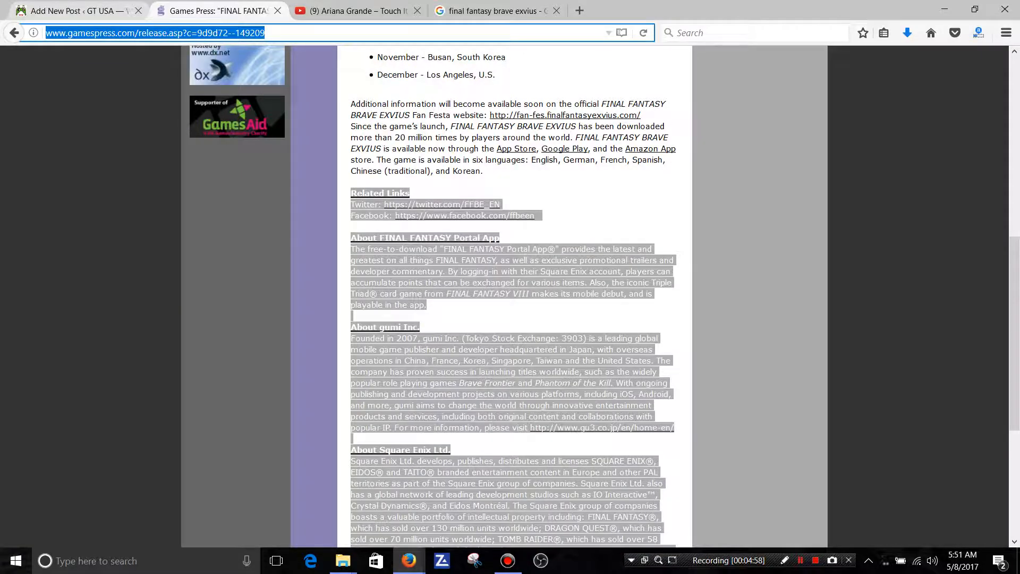
click(78, 11)
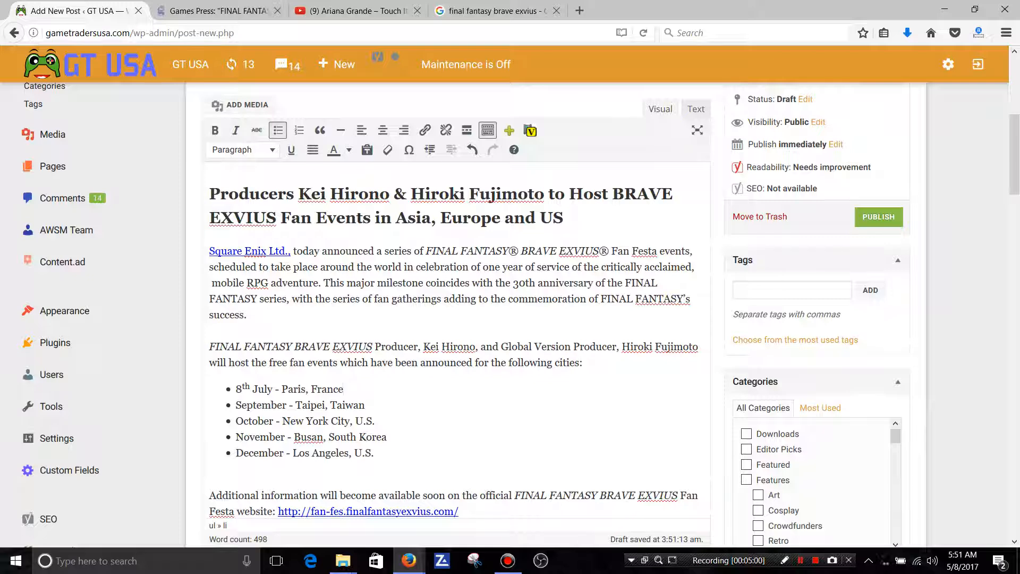
Link "FANTASY series" in the first paragraph to the copied Games Press address, opening in a new tab.
drag(287, 298, 209, 298)
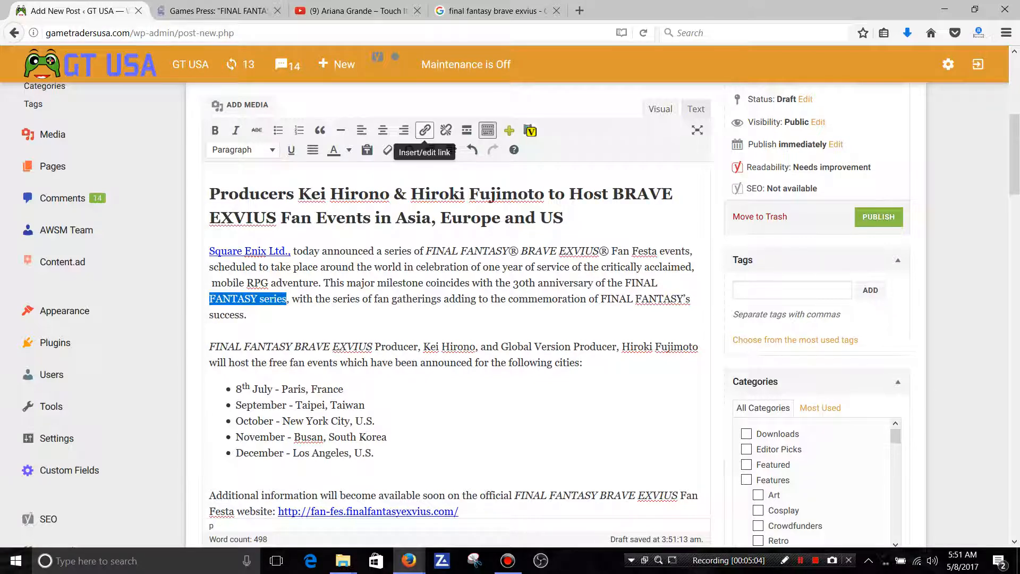
click(425, 130)
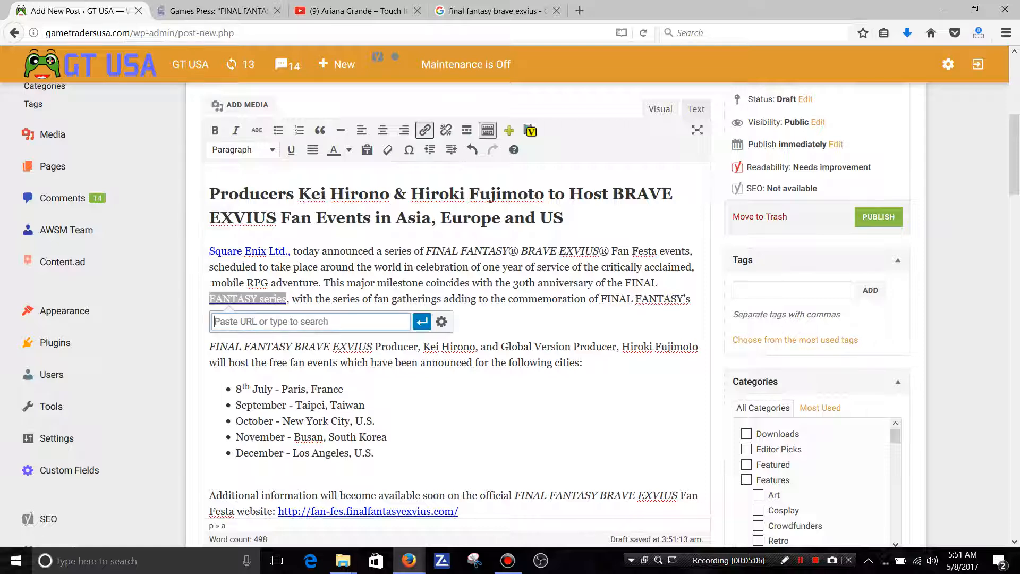
right_click(270, 323)
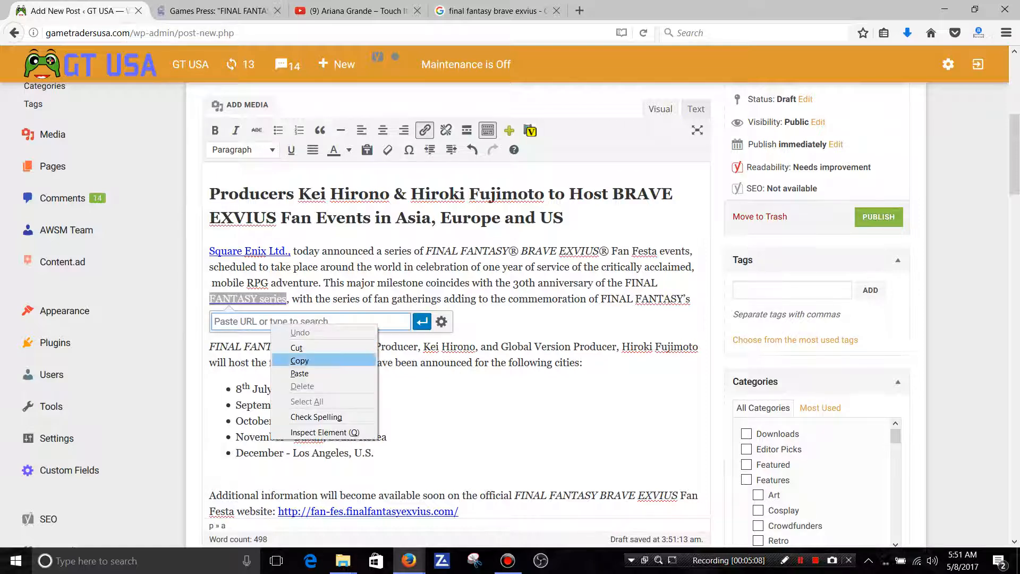
click(300, 373)
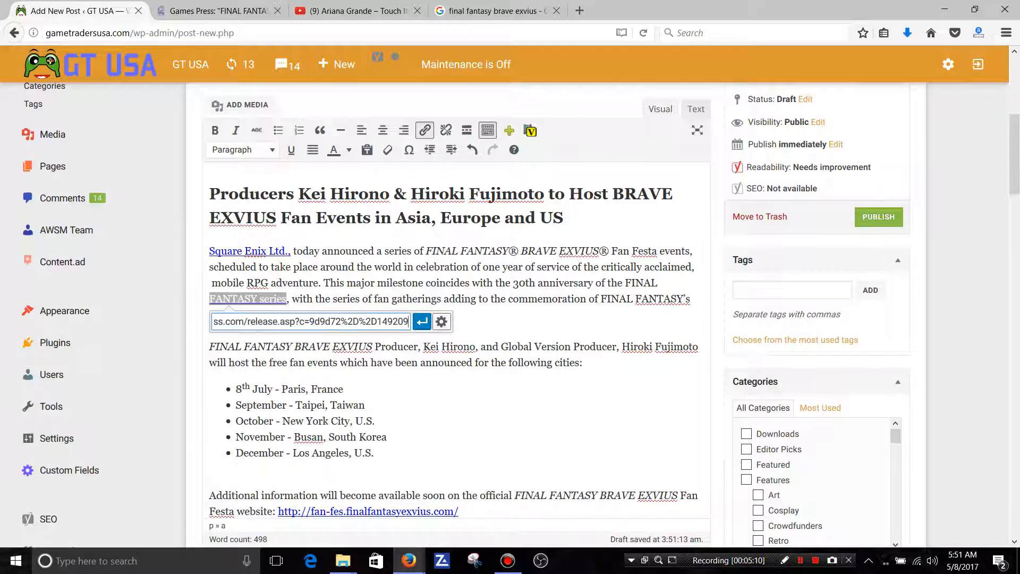
click(441, 321)
click(418, 225)
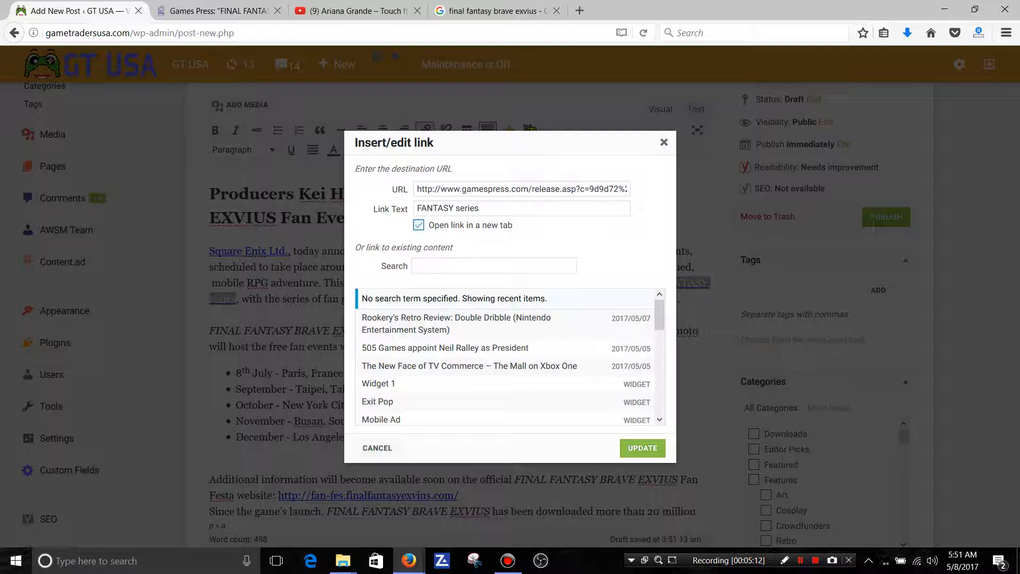
click(642, 448)
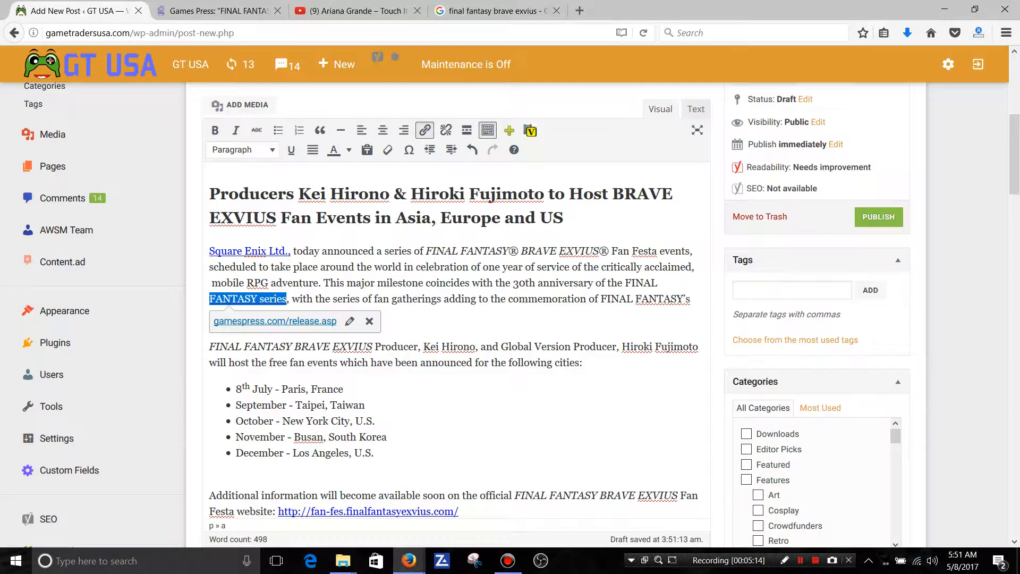
click(315, 299)
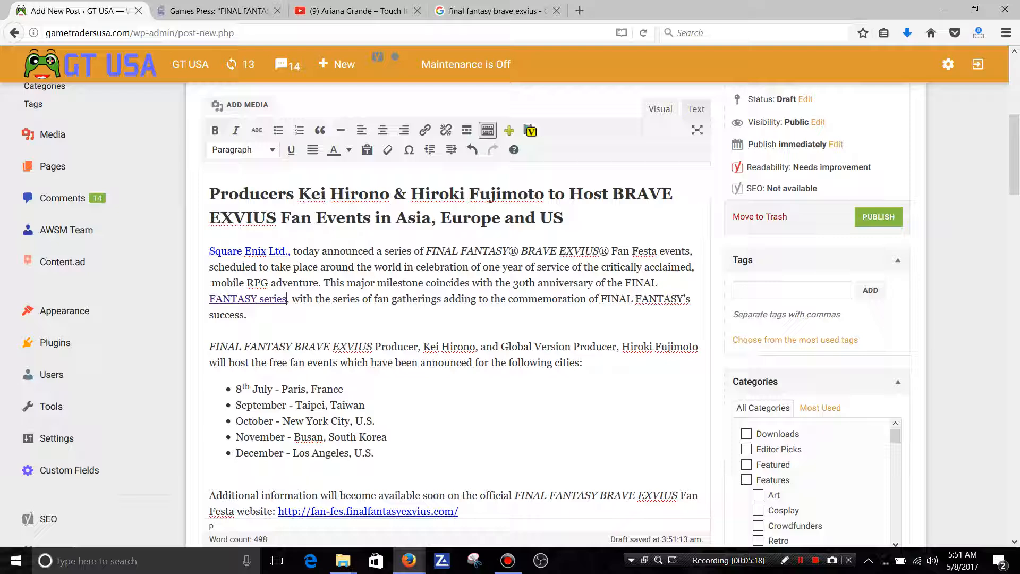
Remove the link from "FANTASY series" in the first paragraph.
drag(286, 299, 210, 299)
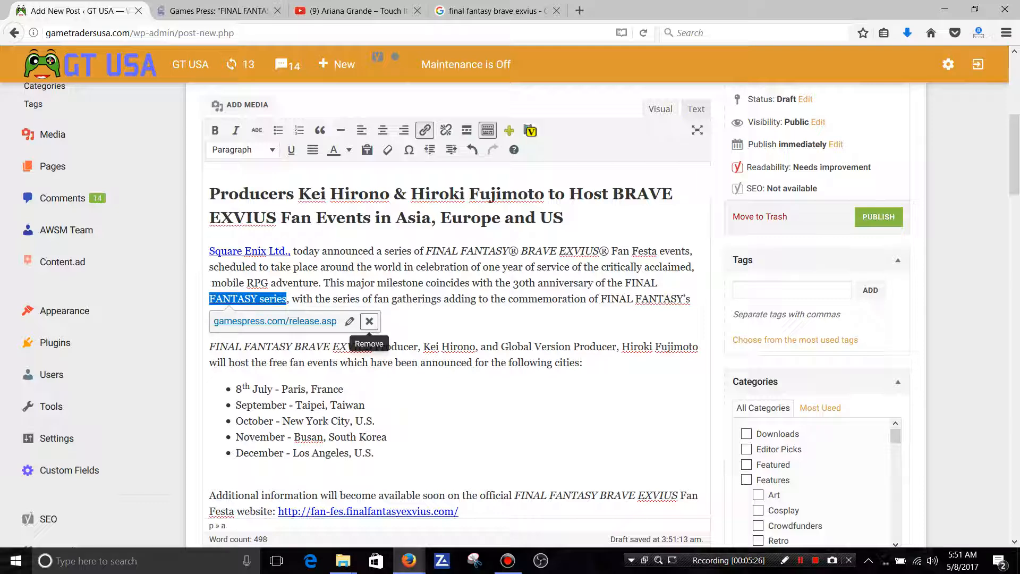
click(369, 321)
click(325, 299)
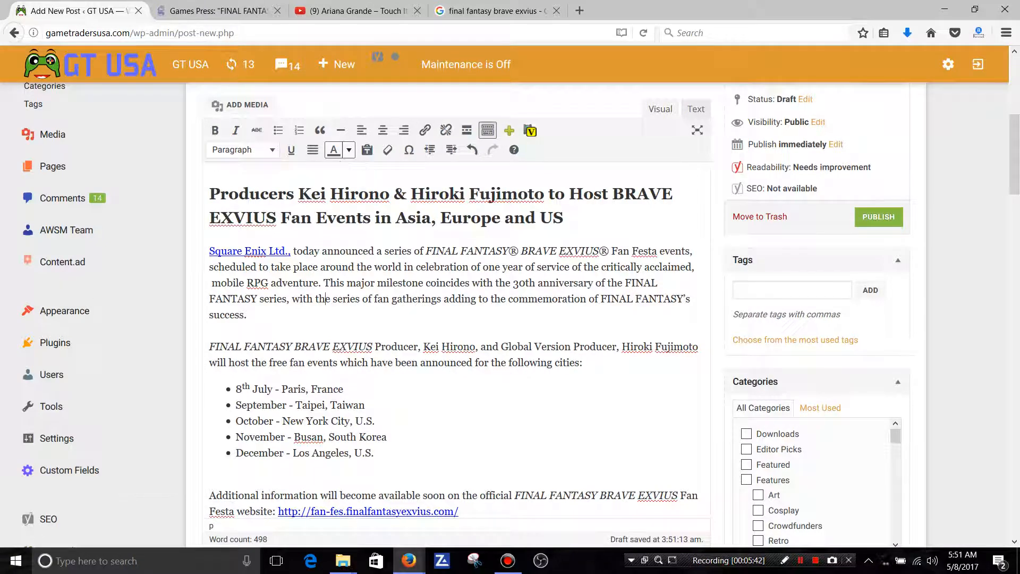
Colour the word "series" after "today announced a" in the first paragraph red.
click(348, 150)
click(348, 150)
drag(413, 250, 384, 250)
click(348, 150)
double_click(335, 196)
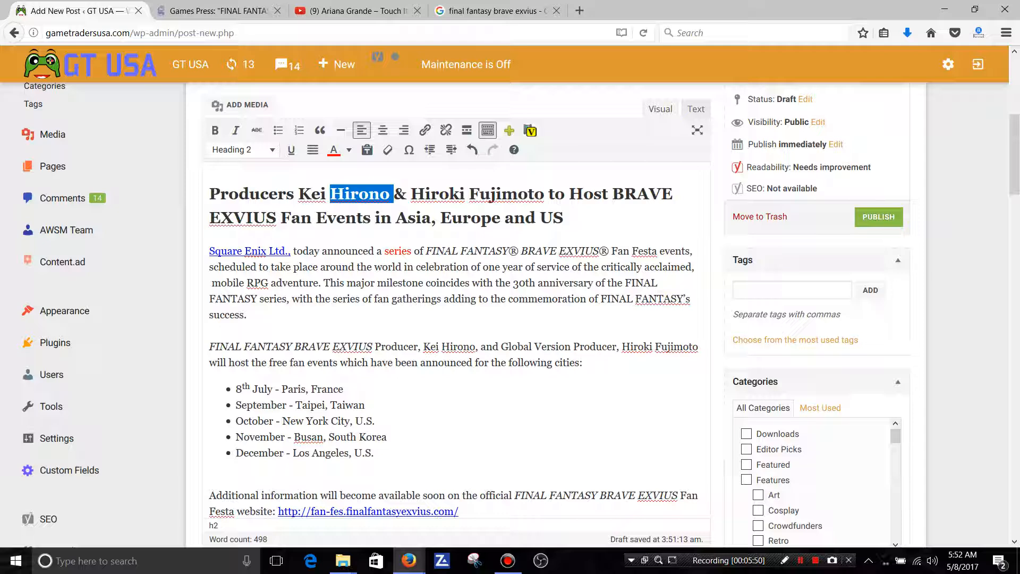
click(390, 283)
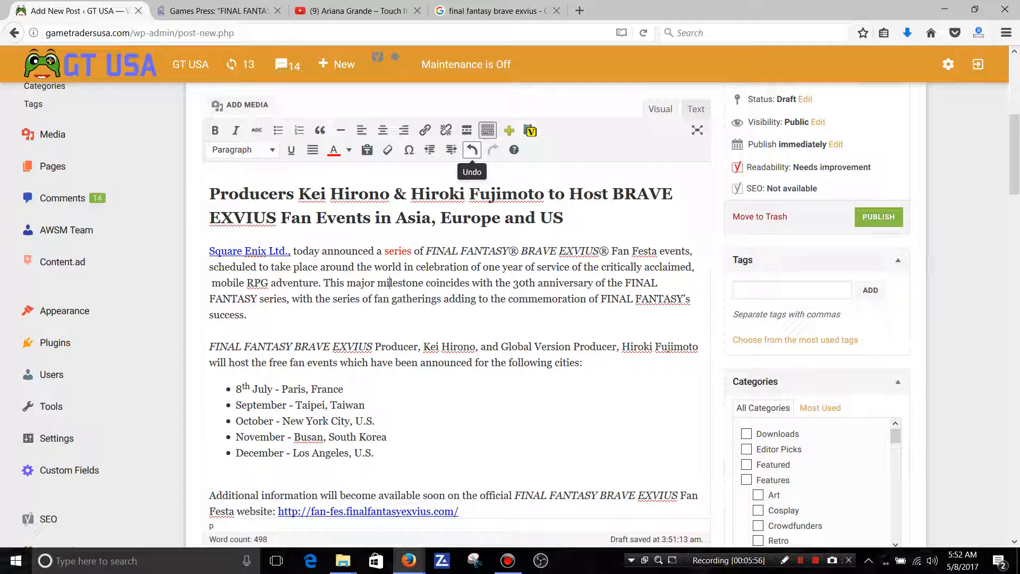
Undo the red colouring of "series", redo it, and undo it again.
click(471, 150)
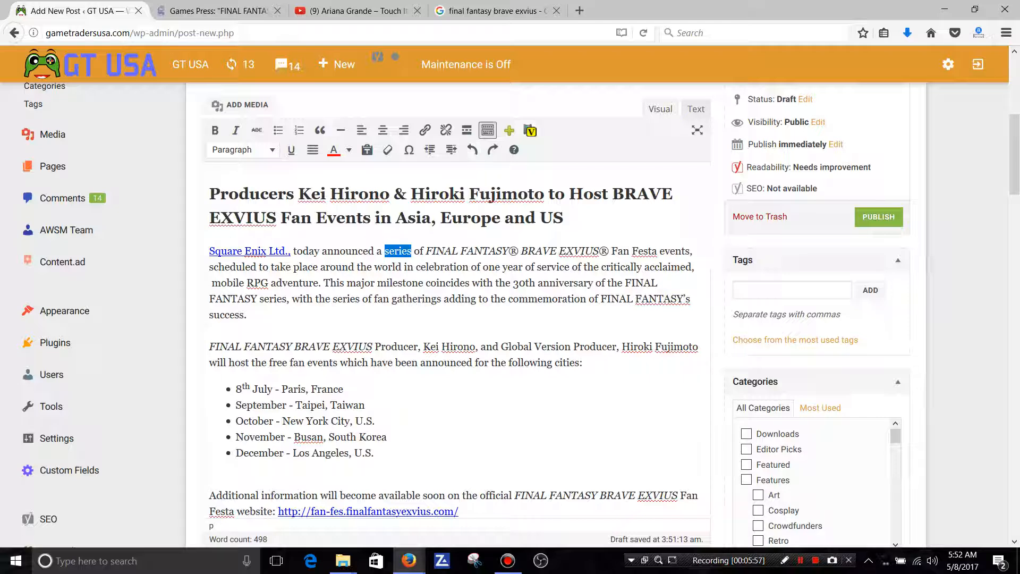
click(467, 251)
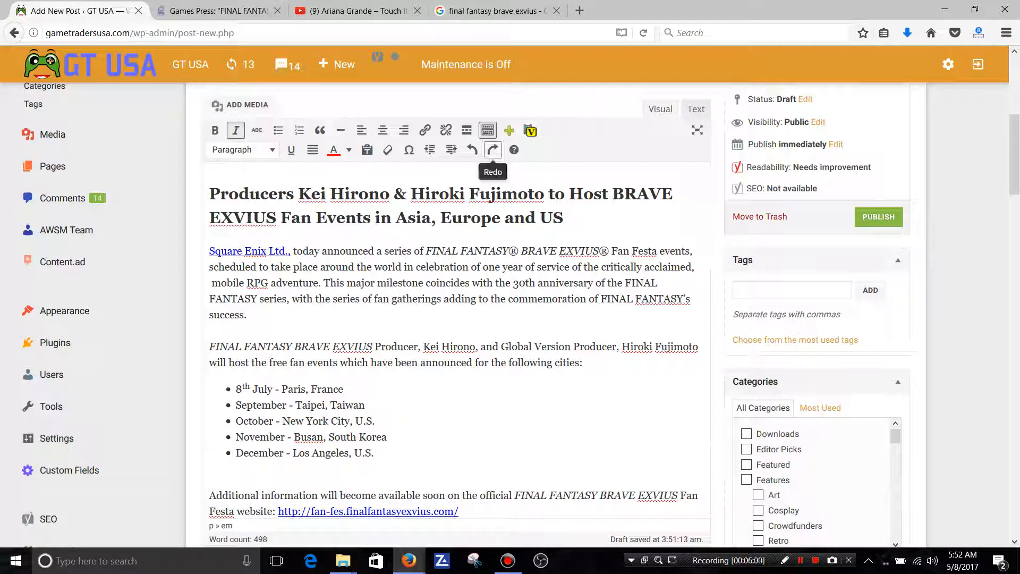
click(492, 150)
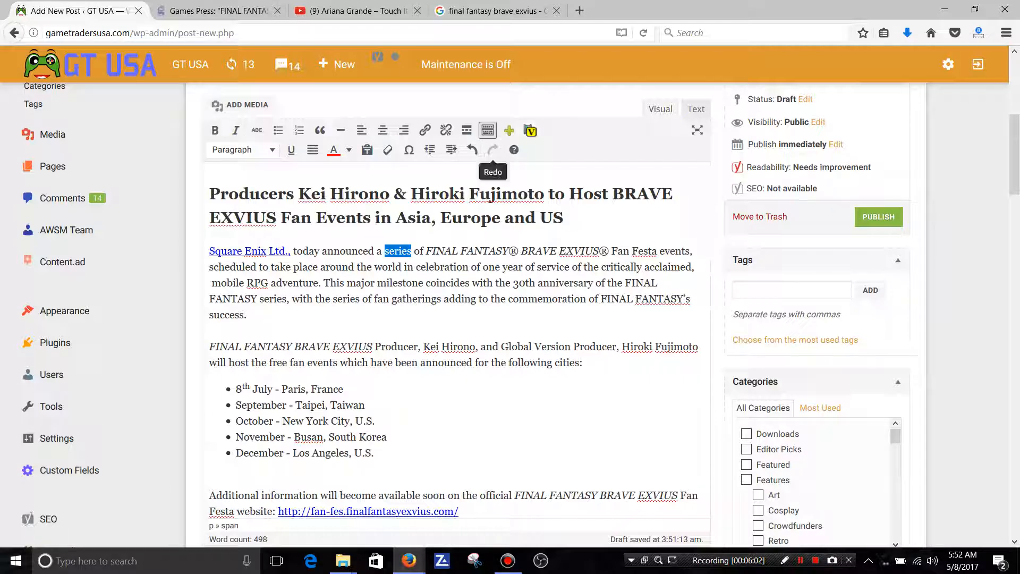
click(472, 150)
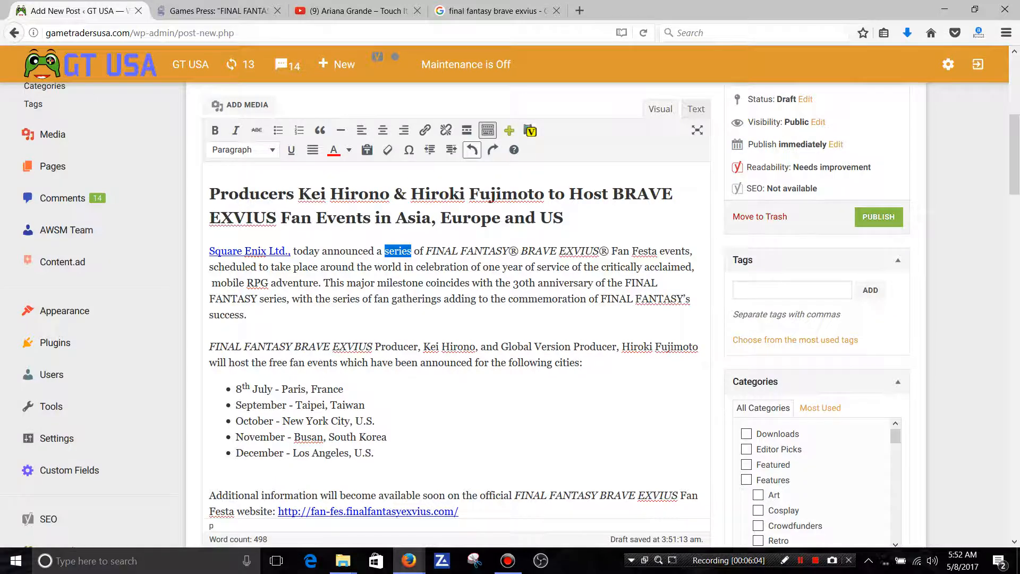
Underline the word "gatherings" in the first paragraph and remove the underline again.
click(445, 267)
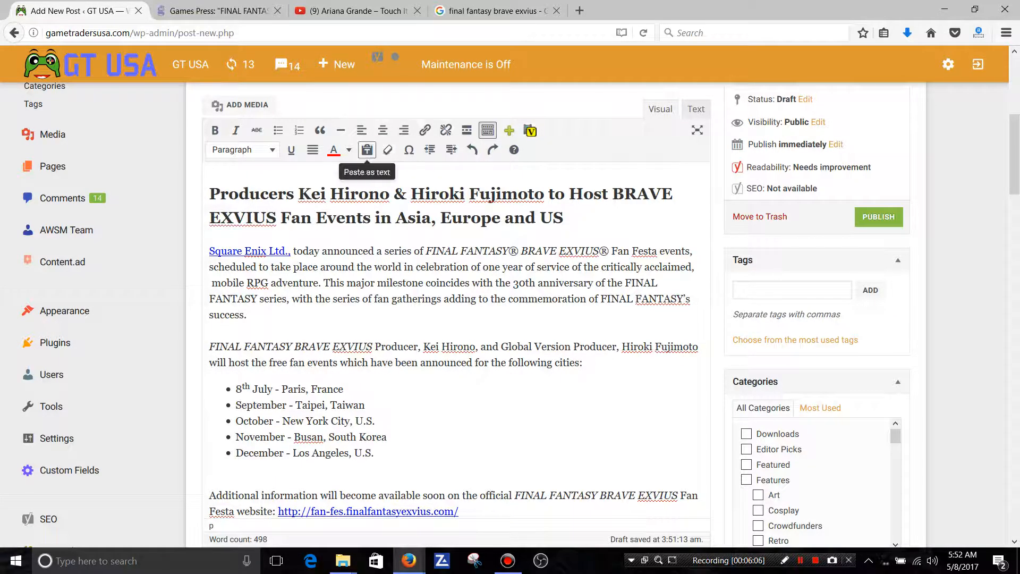
click(292, 150)
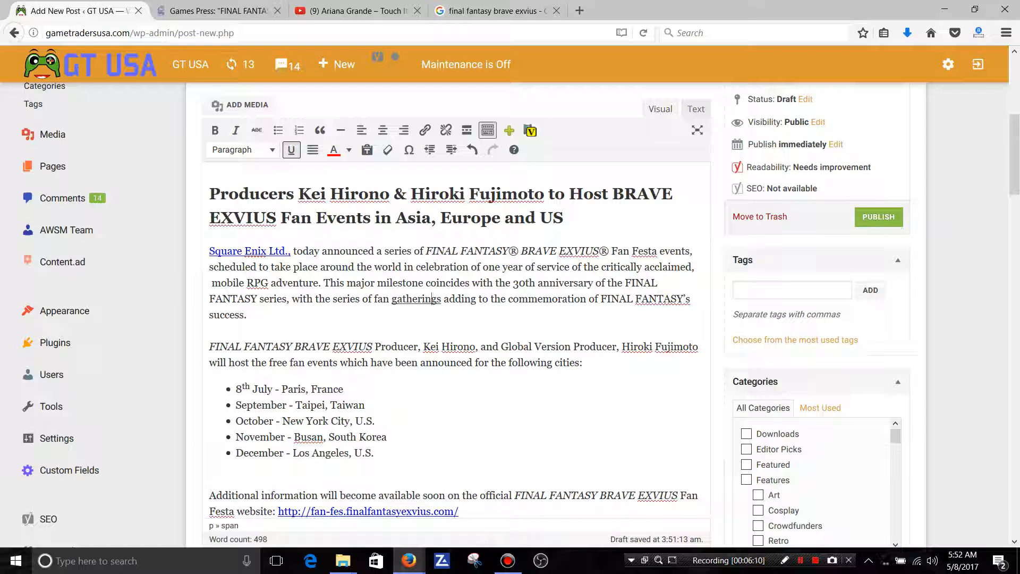
click(291, 150)
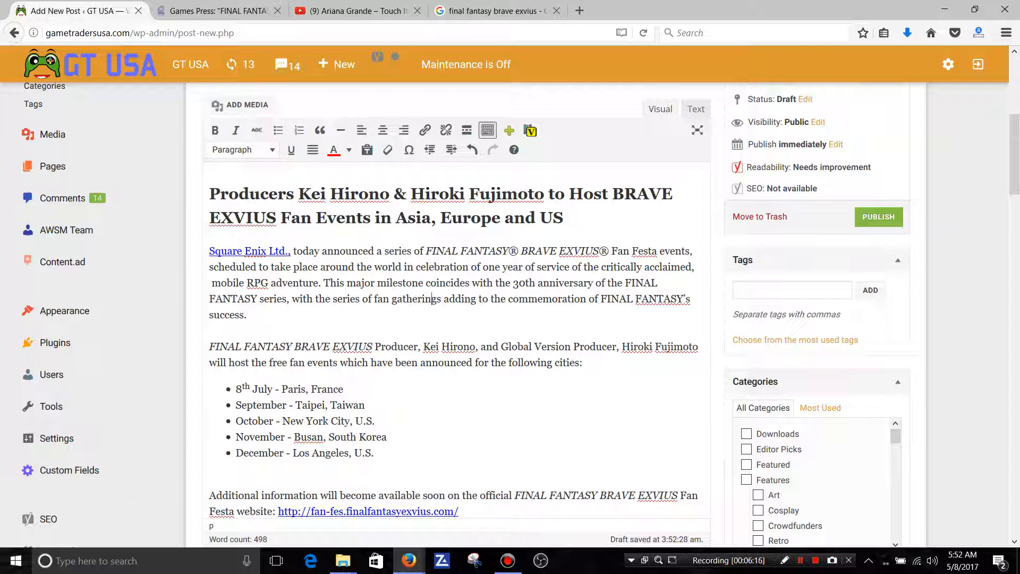
Inspect the post's HTML source and return to the visual editor.
click(695, 109)
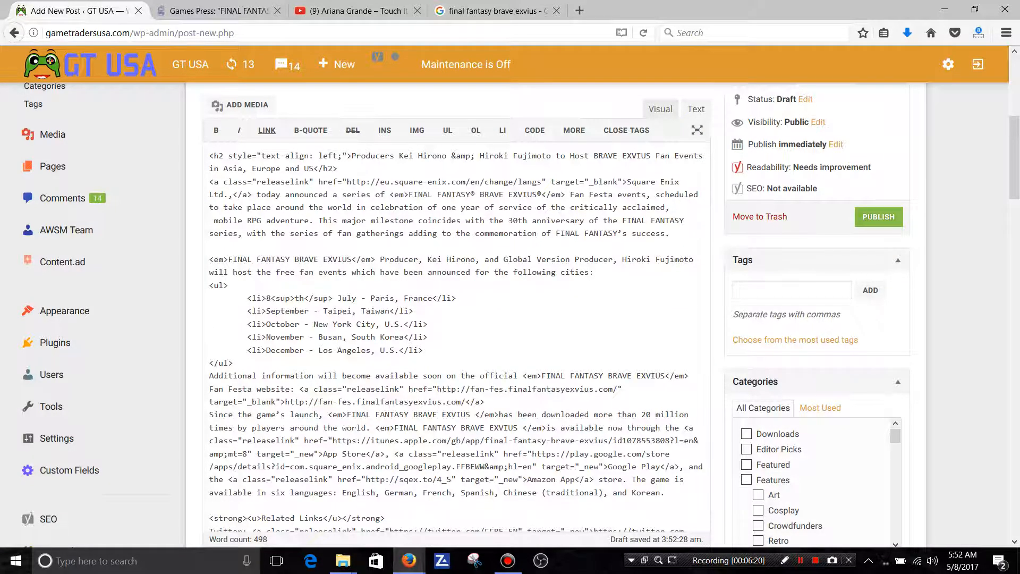
click(660, 109)
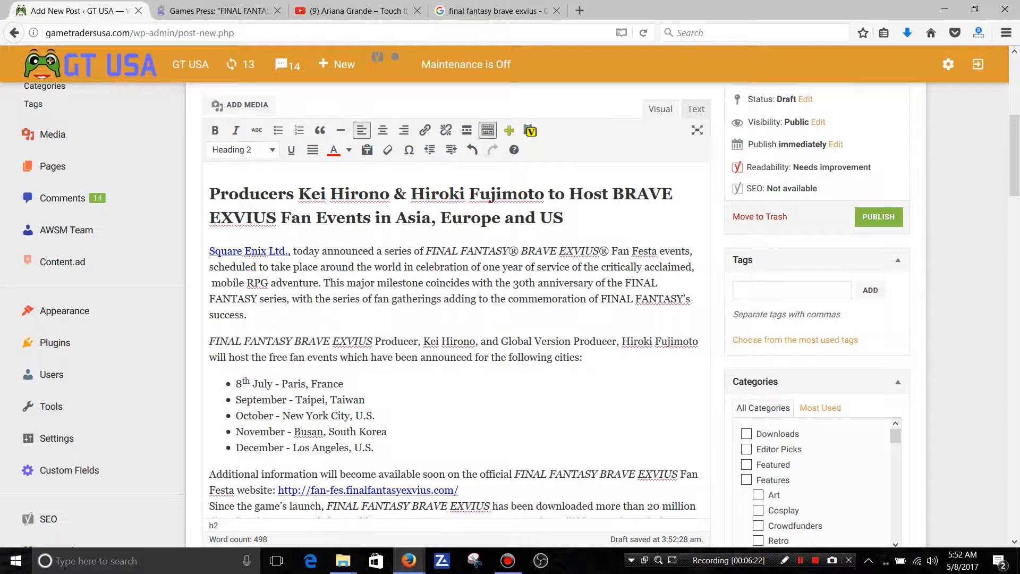
click(696, 108)
click(660, 109)
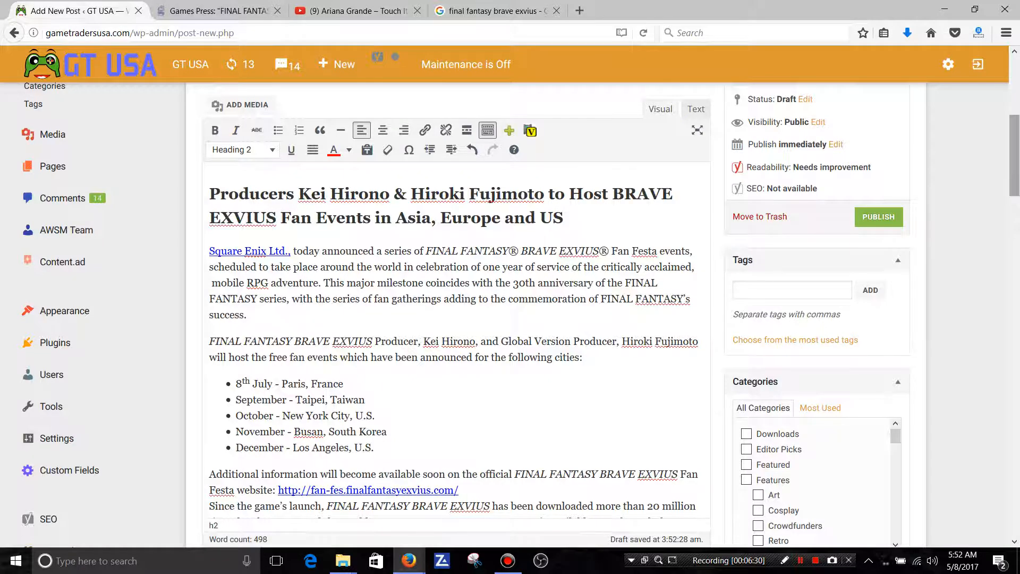
Preview the draft post on the site, look through the article, and return to the post editor.
scroll(457, 265, up, 2)
click(878, 157)
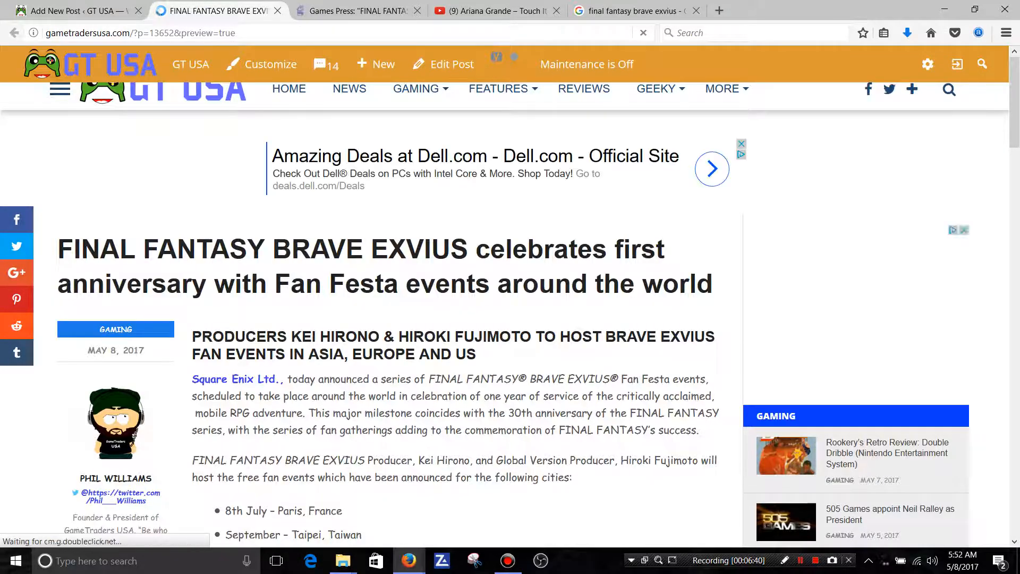
scroll(510, 318, down, 2)
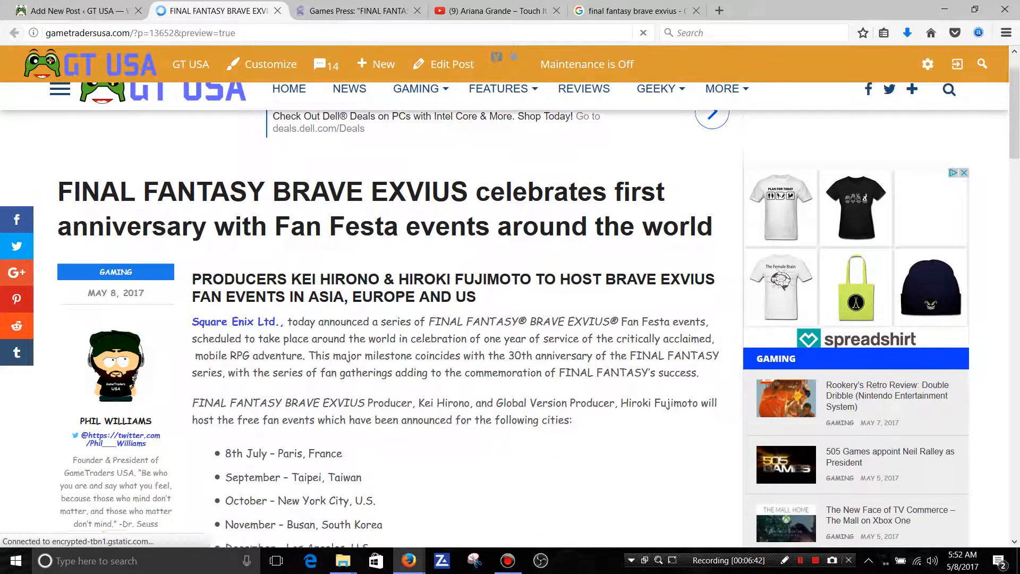
scroll(510, 319, down, 4)
scroll(510, 318, down, 7)
scroll(510, 319, down, 6)
scroll(510, 319, up, 20)
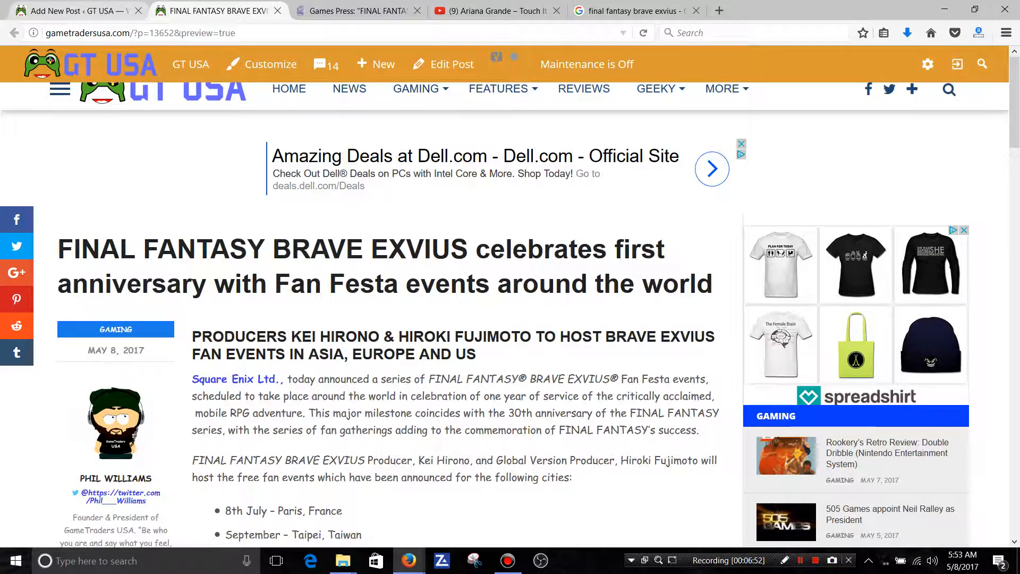
click(79, 10)
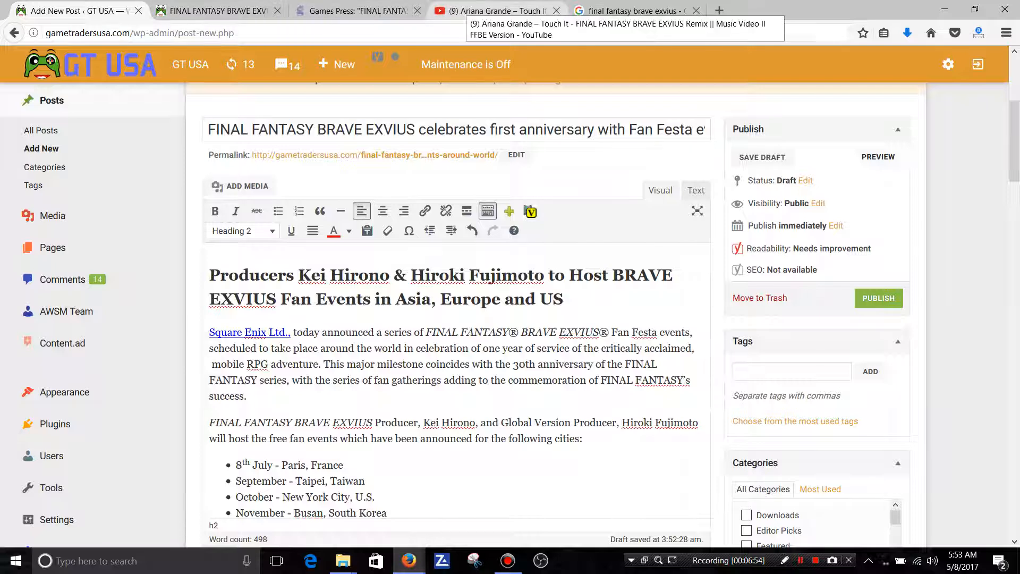
Copy the web address of the Ariana Grande "Touch It" FINAL FANTASY BRAVE EXVIUS Remix video on YouTube.
click(478, 10)
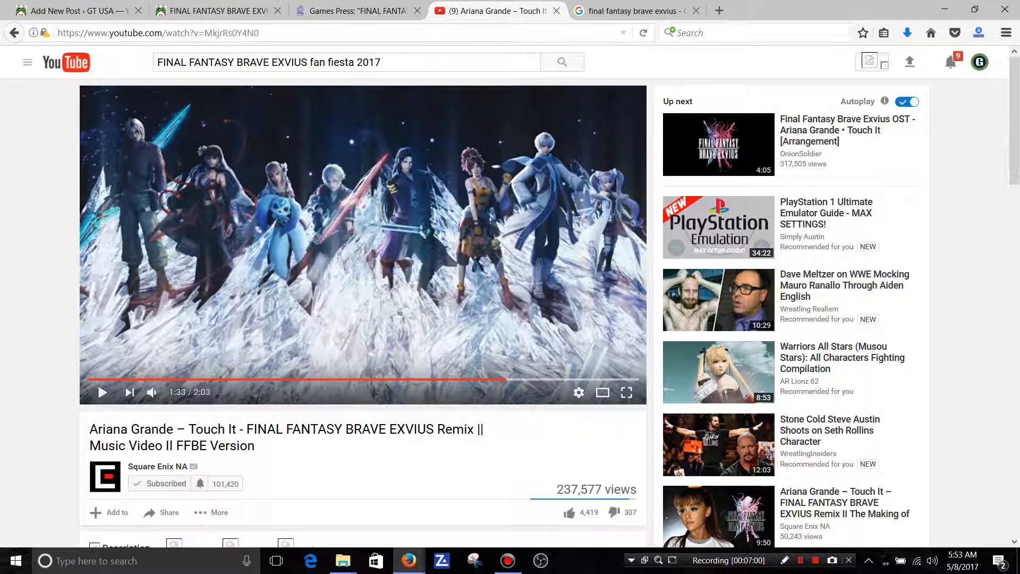
drag(276, 33, 53, 33)
right_click(114, 33)
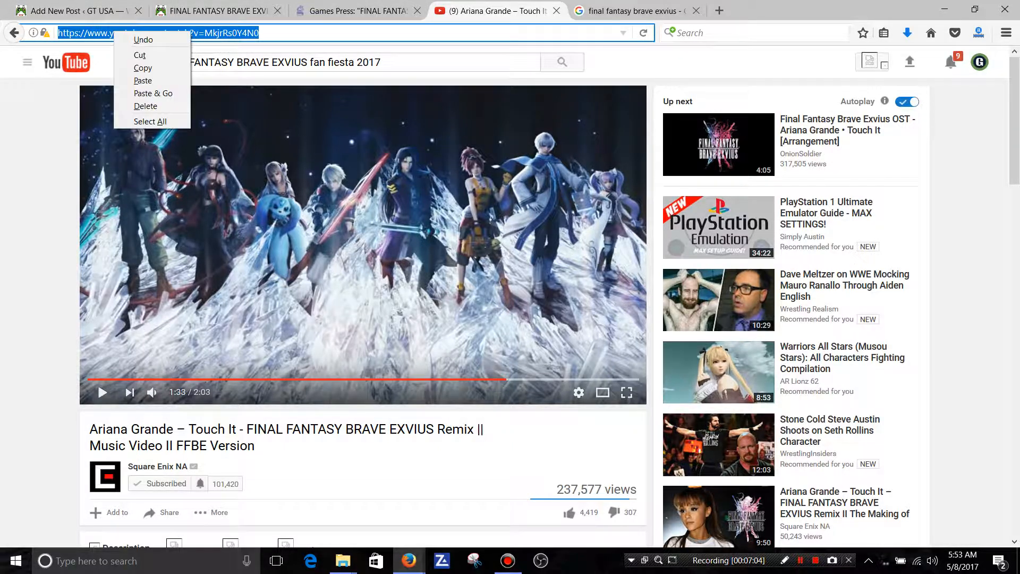
click(142, 68)
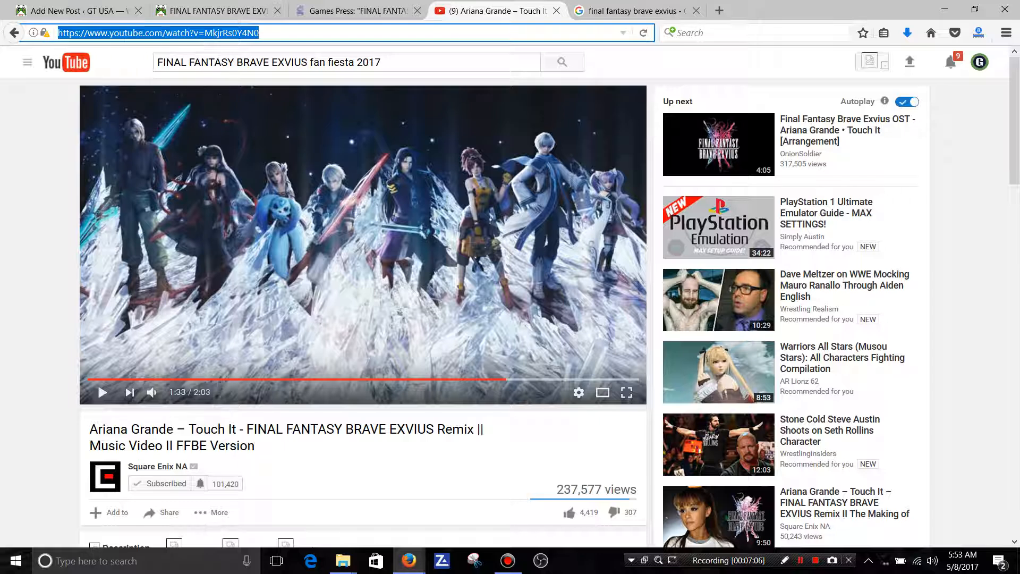
Look over the video's details and its share link, and return to the post editor.
scroll(363, 265, down, 8)
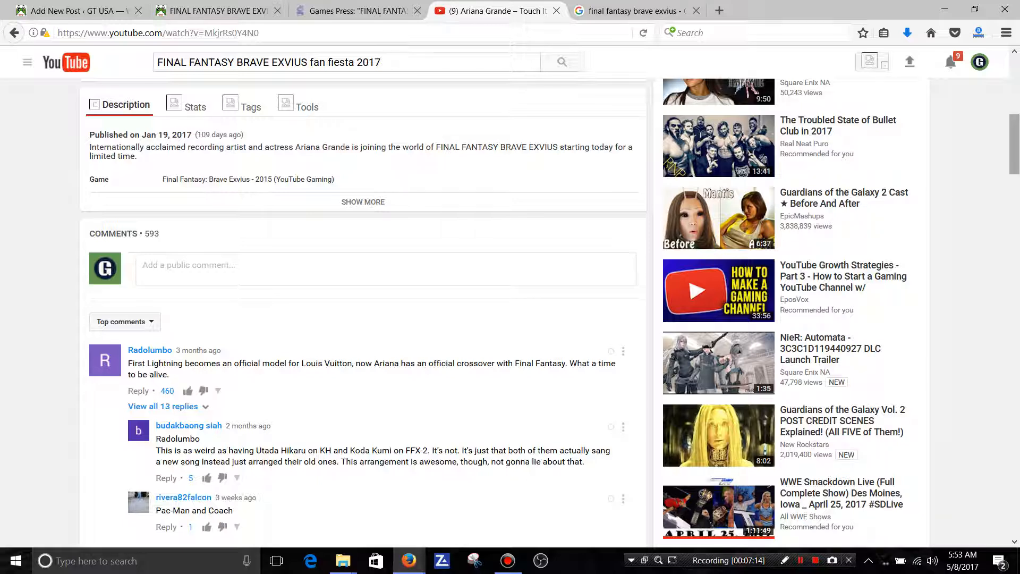
scroll(549, 312, up, 3)
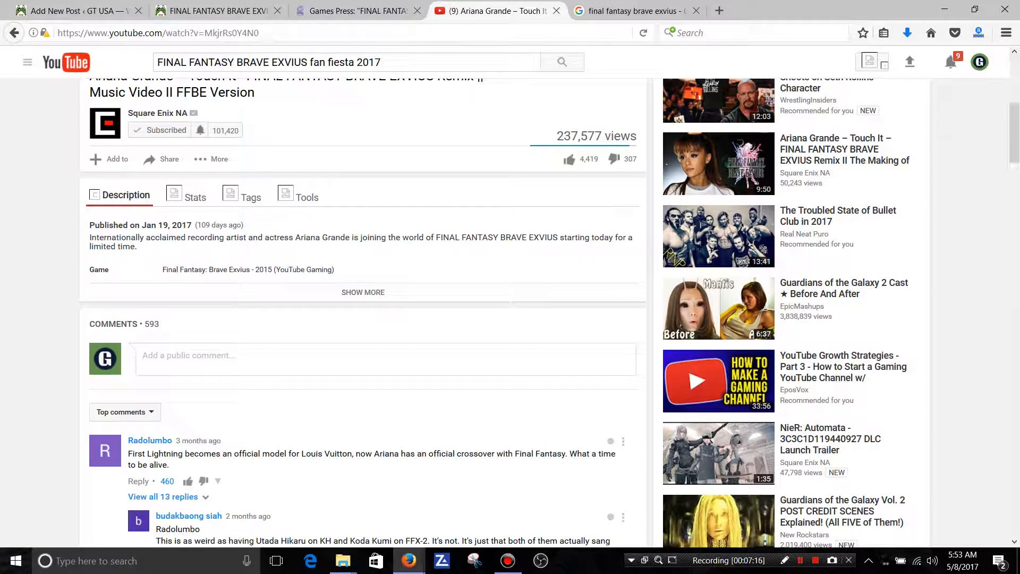
click(151, 159)
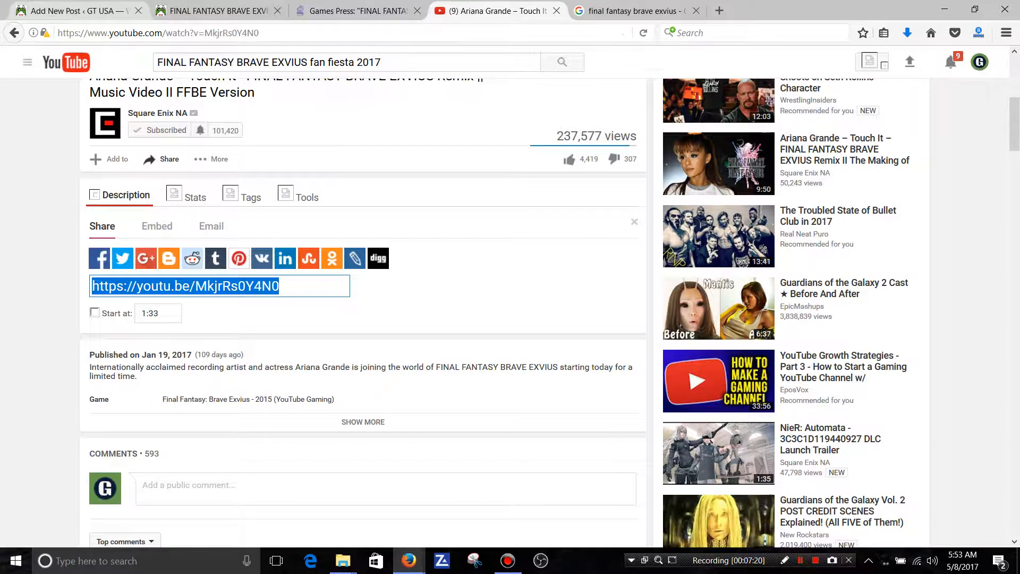
click(74, 10)
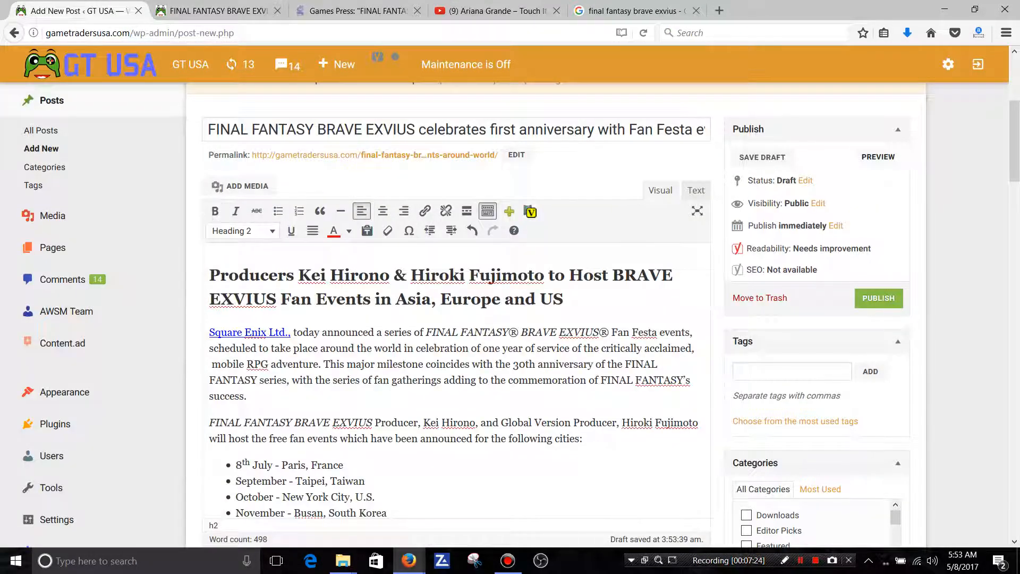
scroll(457, 319, down, 3)
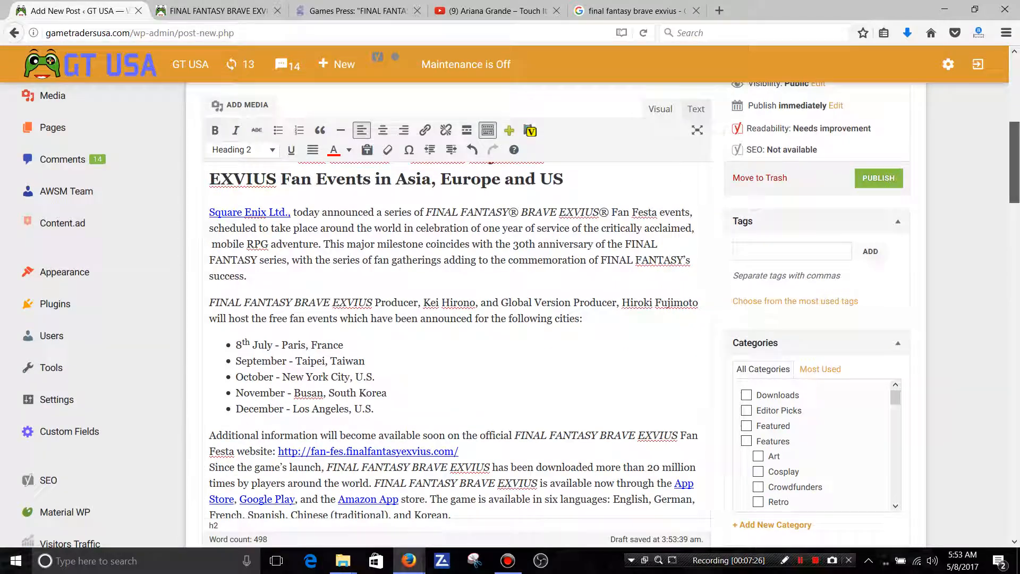
scroll(457, 319, up, 2)
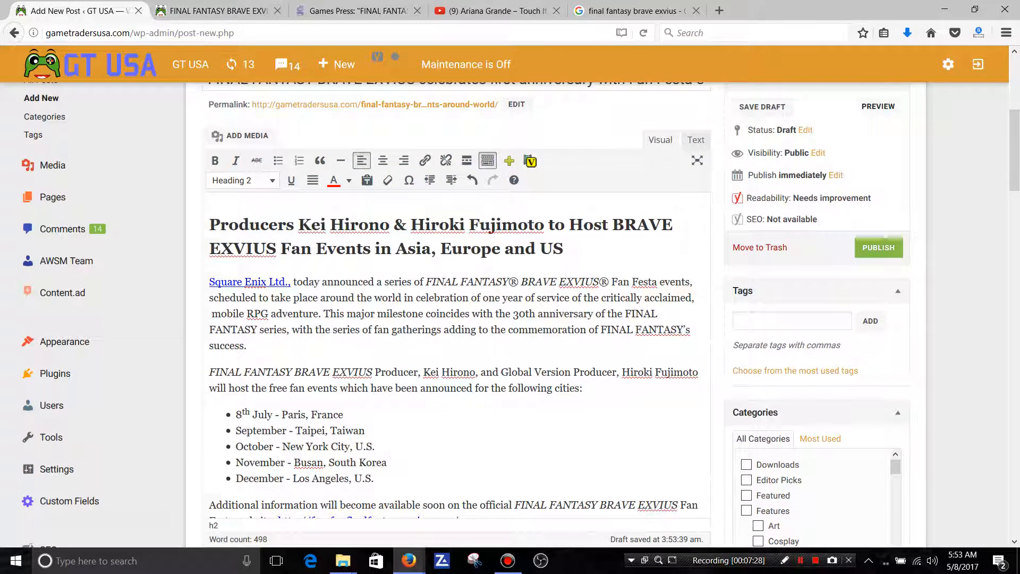
click(247, 346)
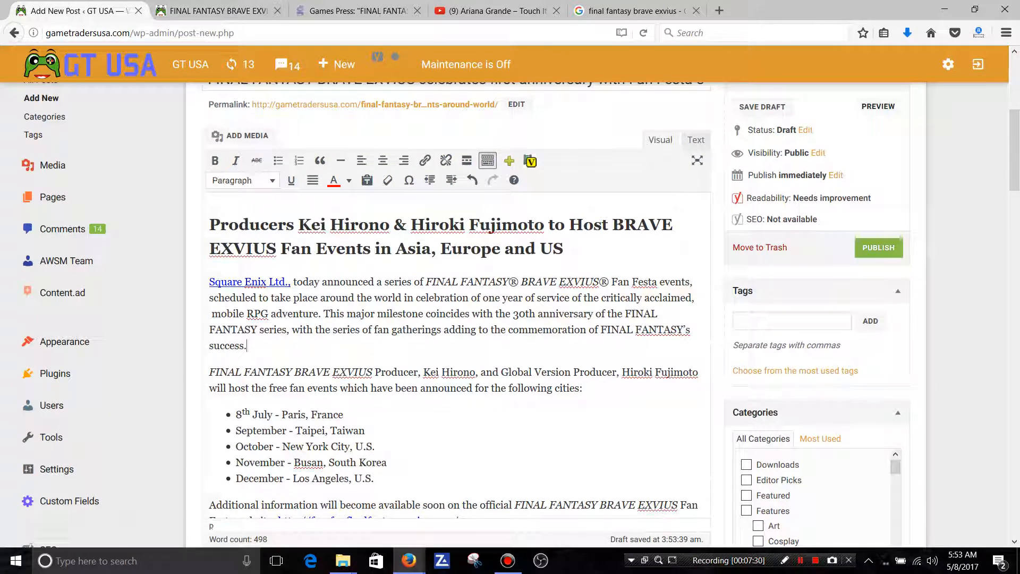
key(Return)
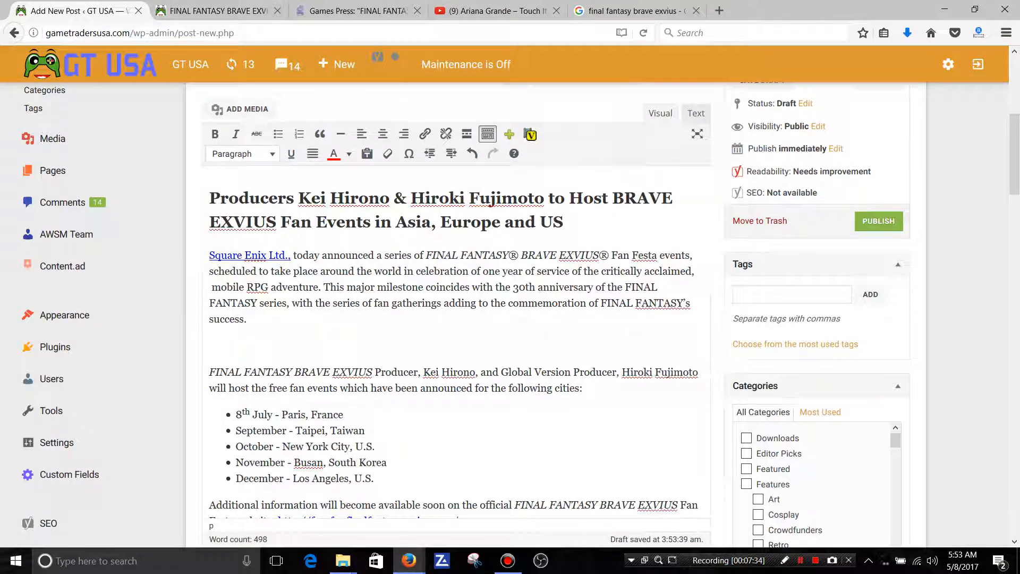
click(247, 109)
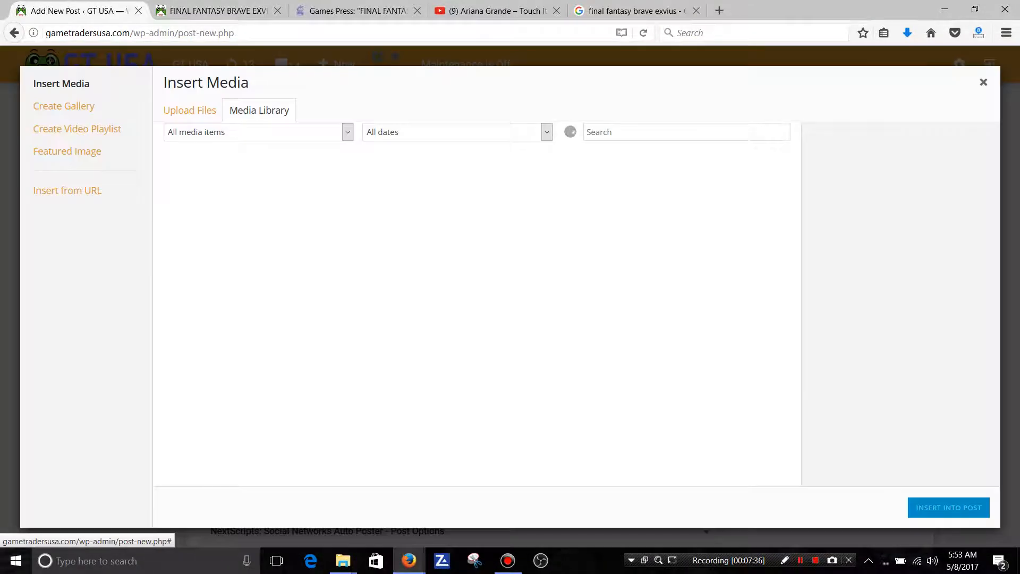
click(67, 191)
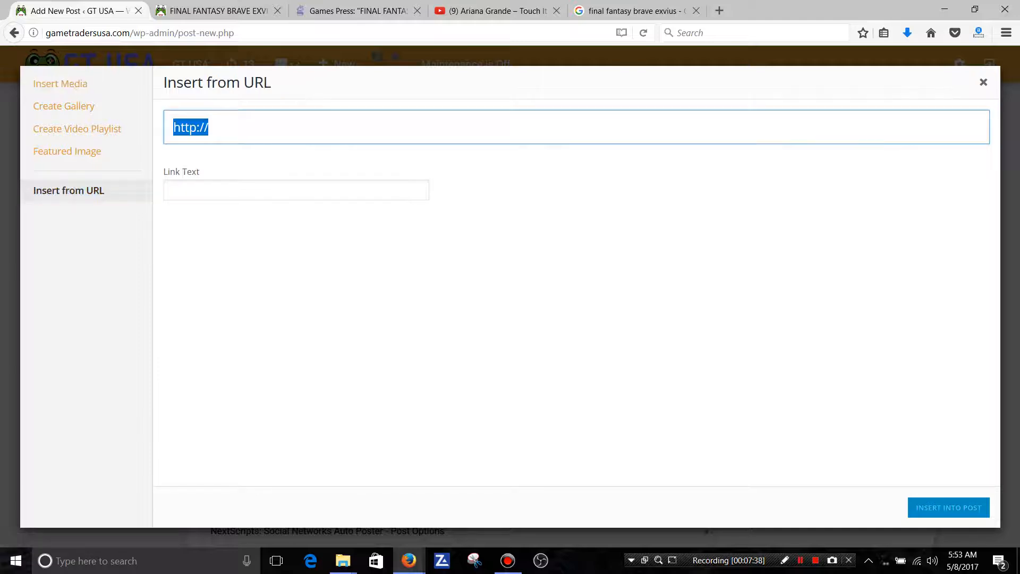
right_click(189, 127)
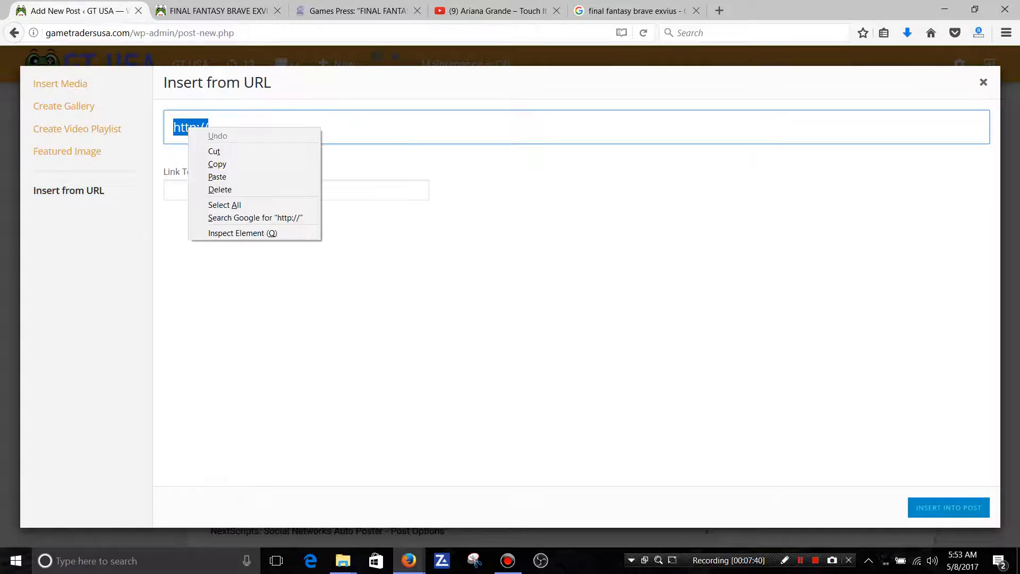
click(217, 177)
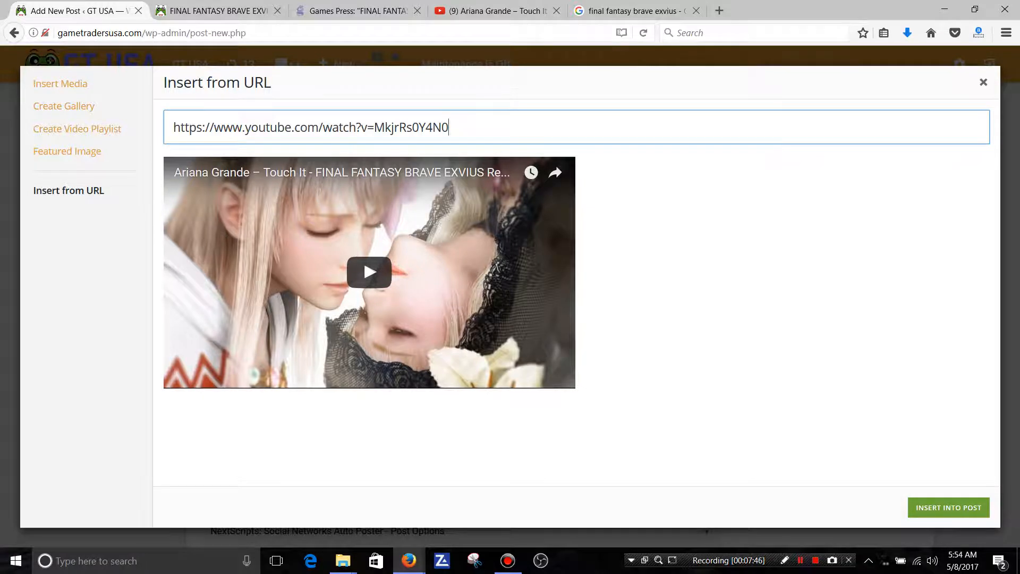
click(949, 508)
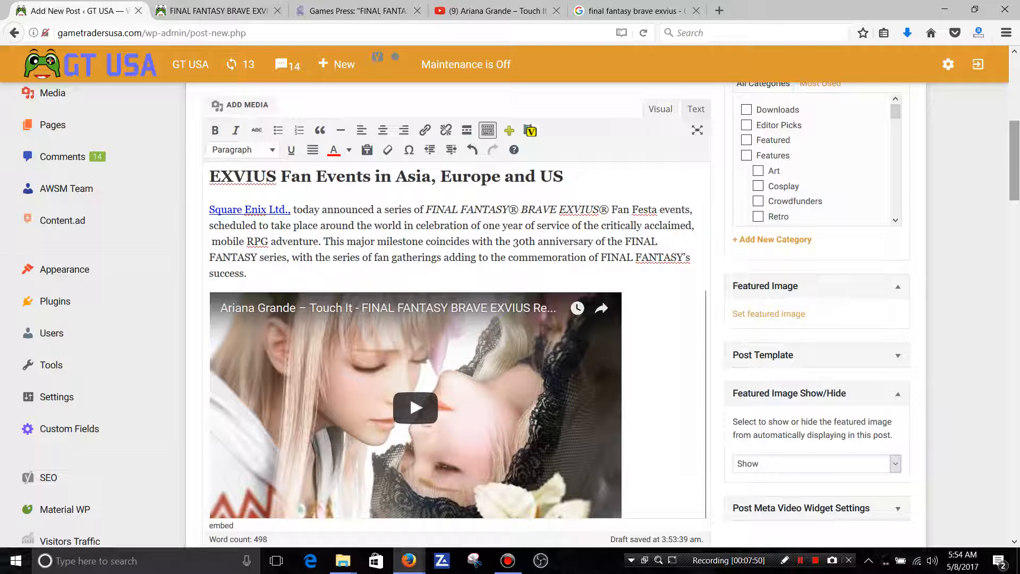
Check the video's placement in the article and add an empty line directly below it.
scroll(457, 319, down, 5)
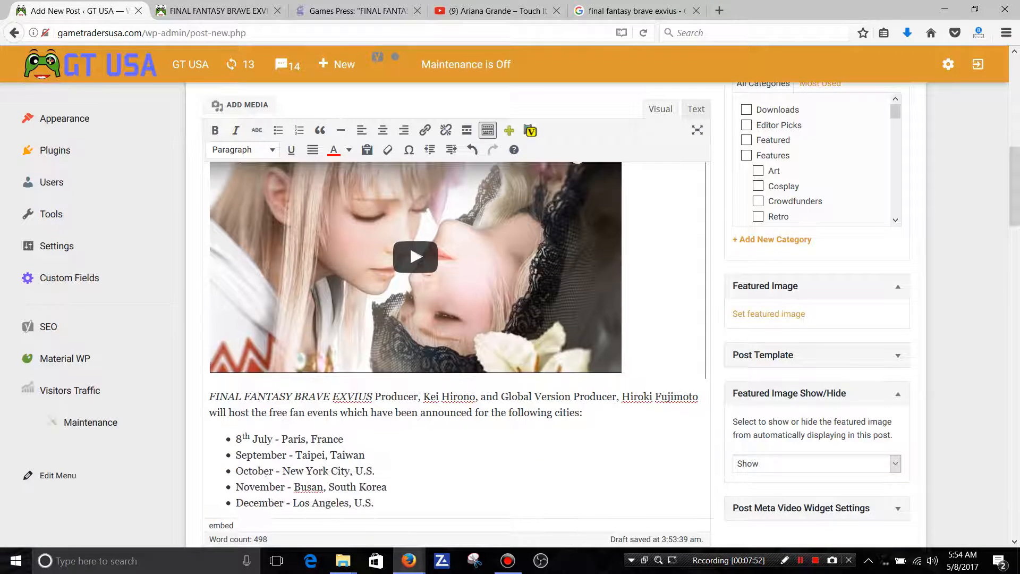
scroll(457, 319, down, 4)
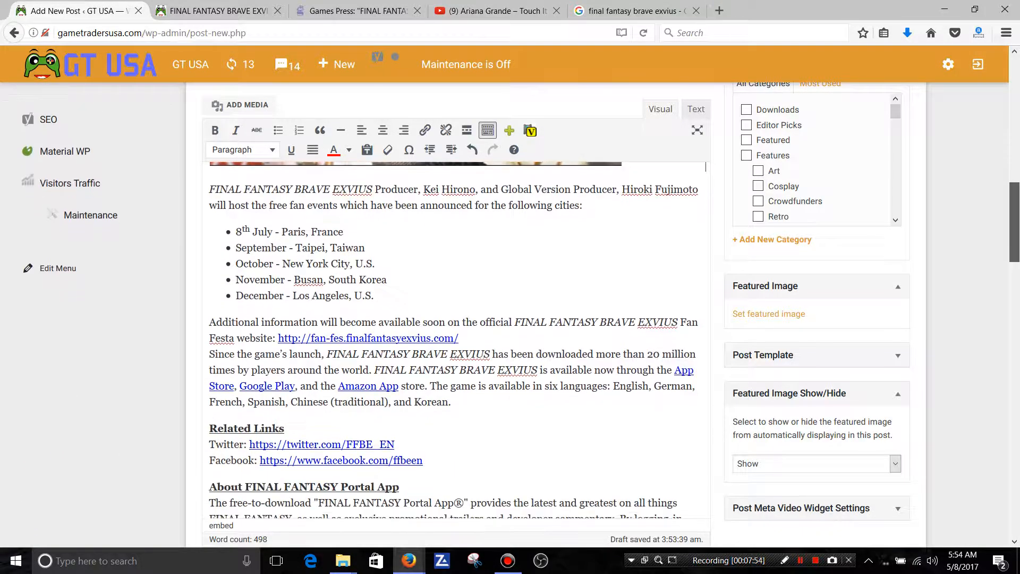
scroll(457, 319, up, 5)
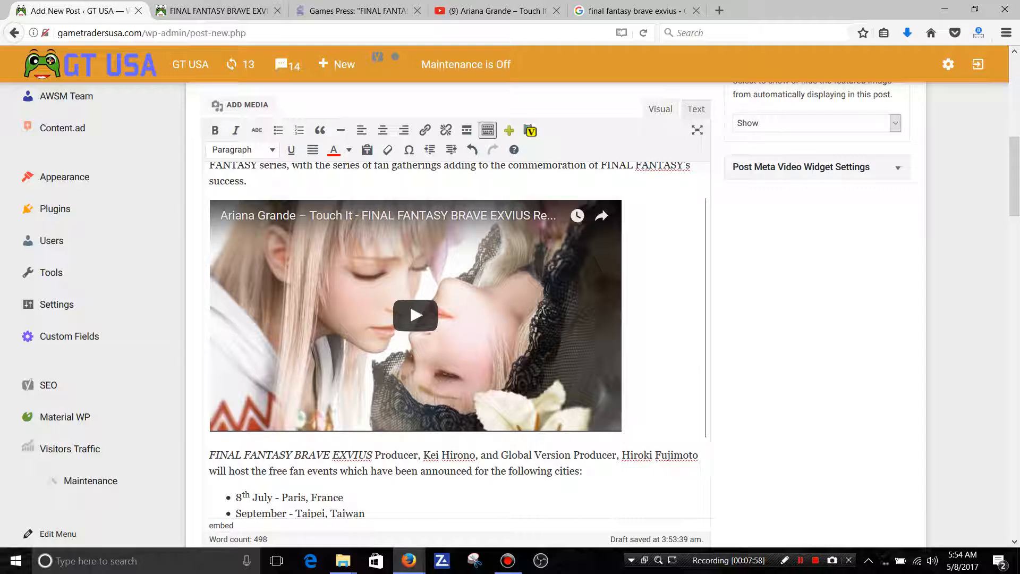
key(Return)
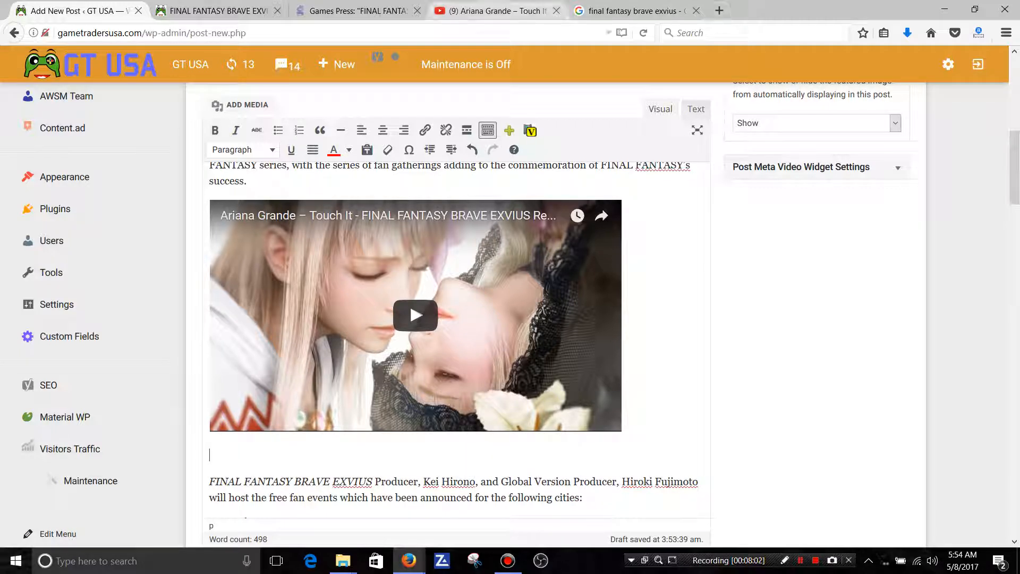
Copy the channel name Square Enix NA from the YouTube video page and return to the post editor.
click(497, 11)
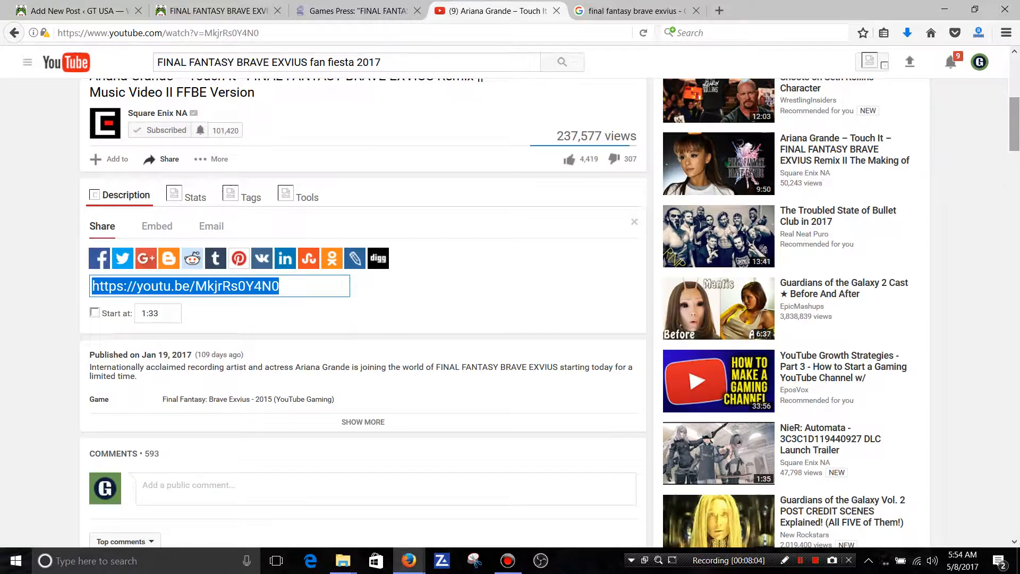
scroll(1014, 124, up, 6)
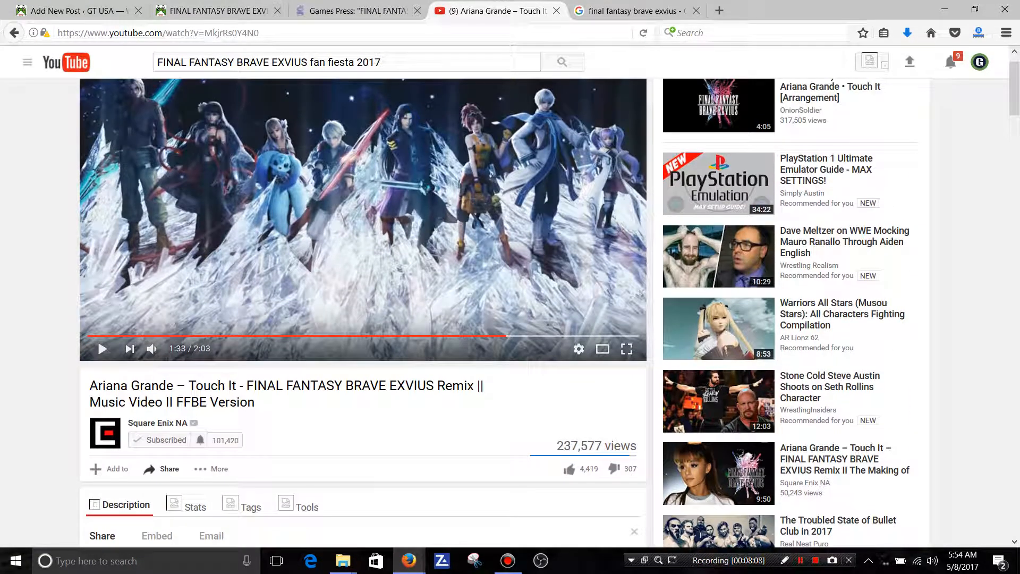
drag(198, 424, 129, 423)
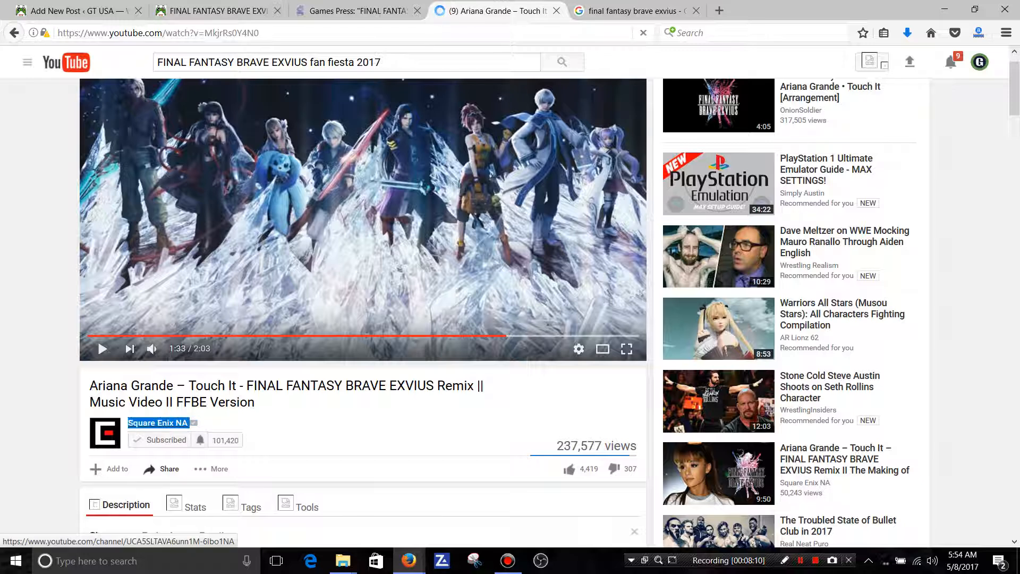
right_click(131, 423)
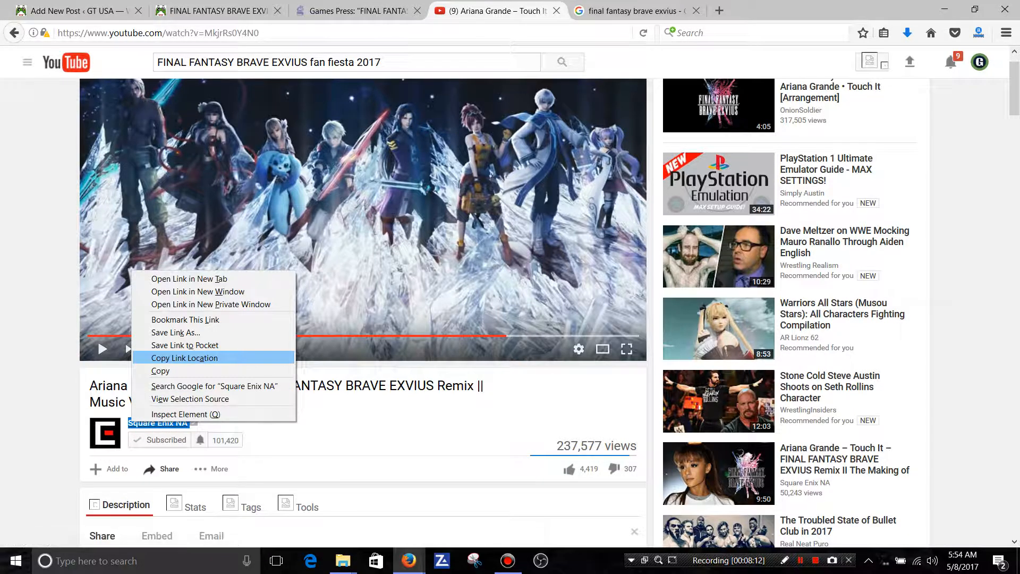
click(160, 370)
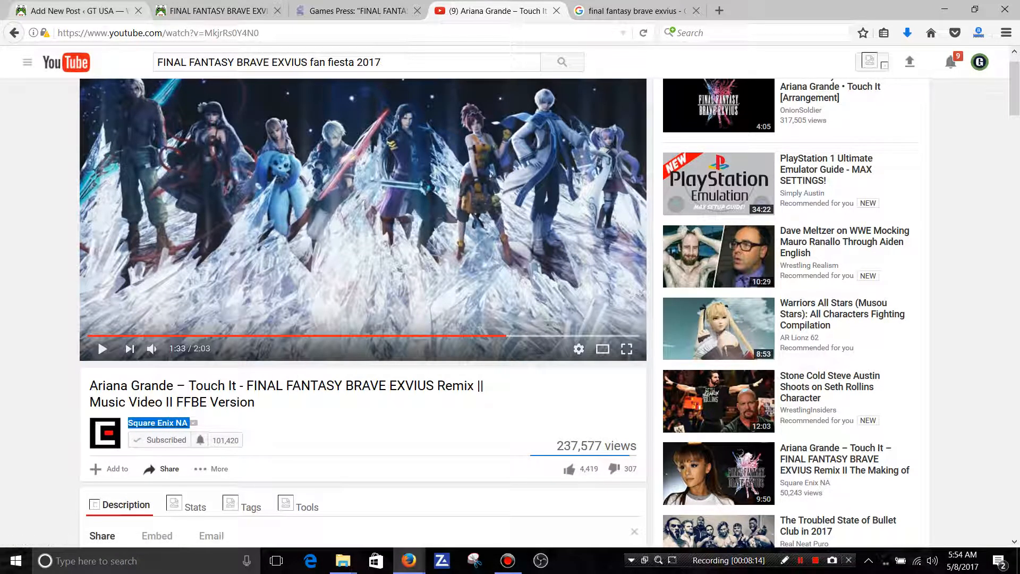
click(74, 10)
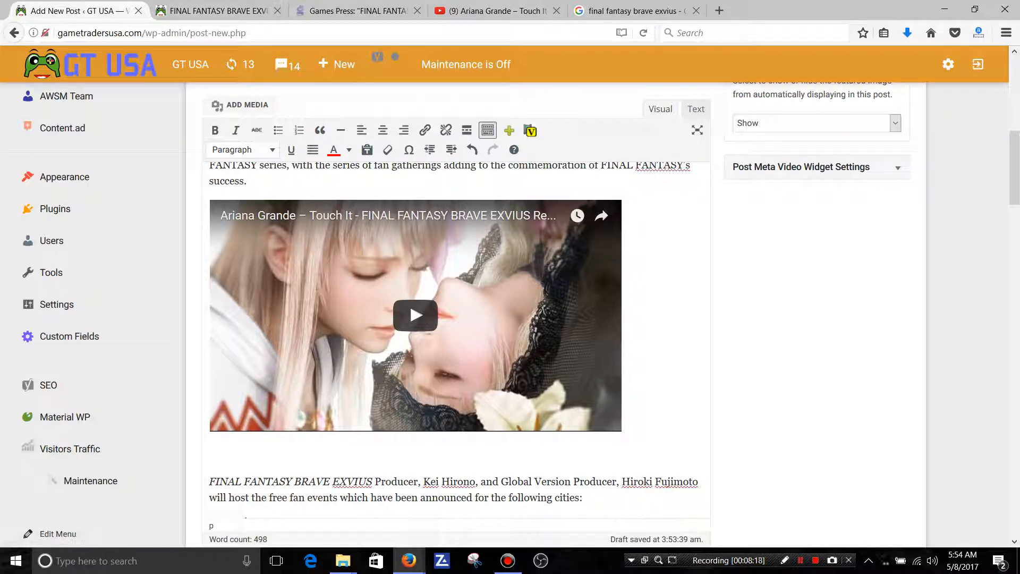
Write the caption "Video Source -" on the empty line below the embedded video.
text(Video)
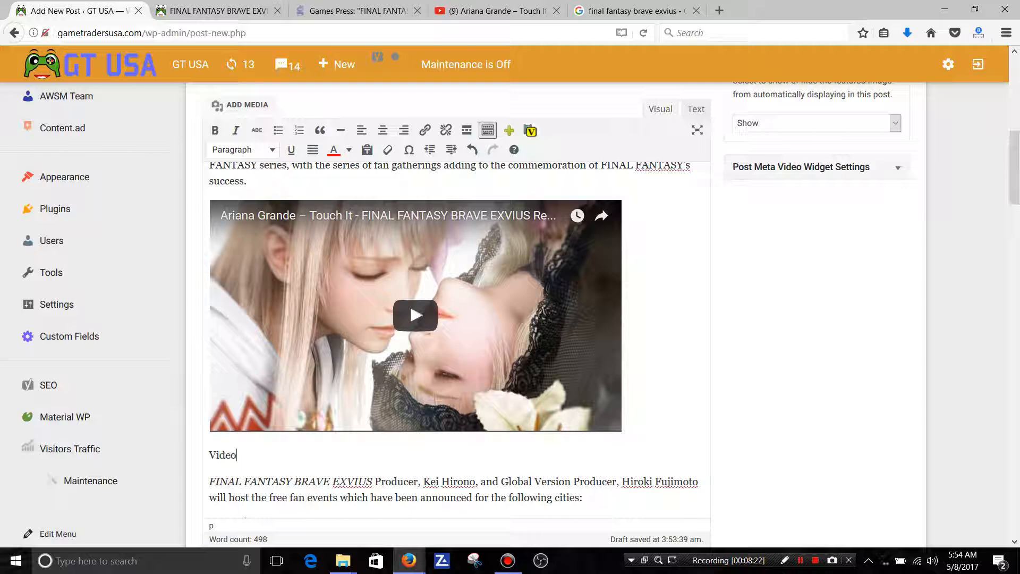
text( Source)
Copy the linked channel name Square Enix NA under the YouTube video's title and go back to the post being edited.
click(494, 11)
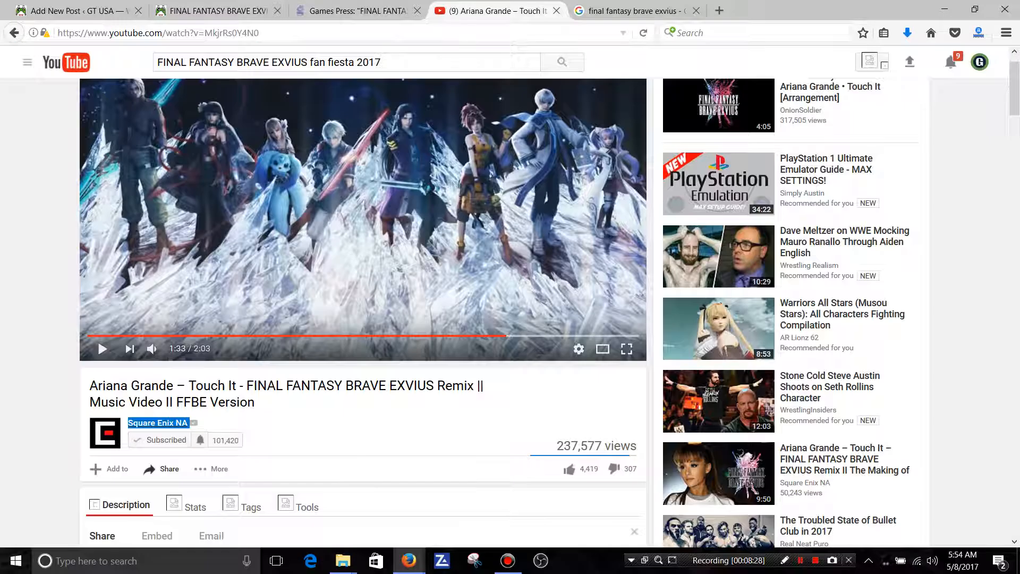
mouse_move(158, 422)
click(319, 439)
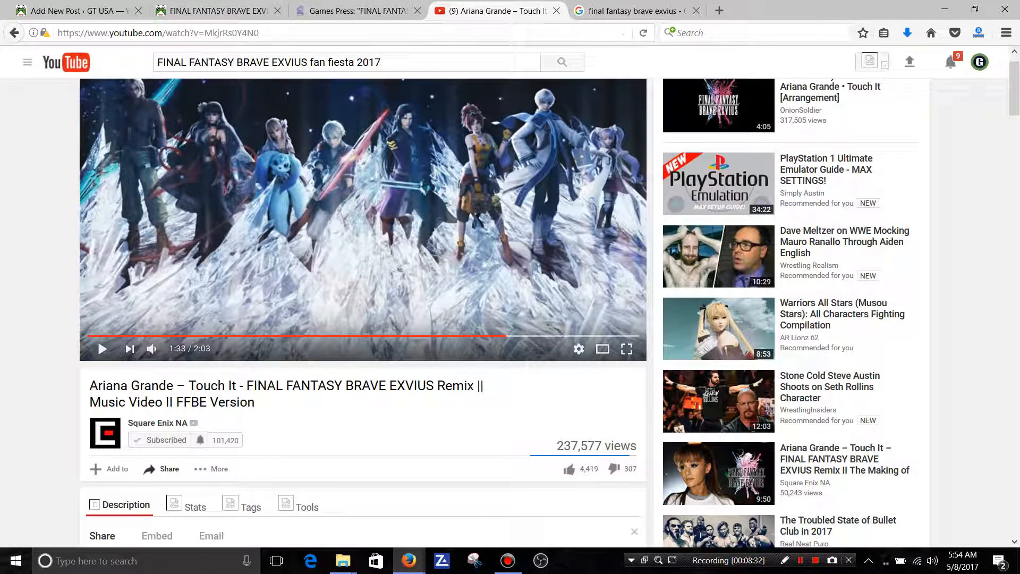
click(229, 33)
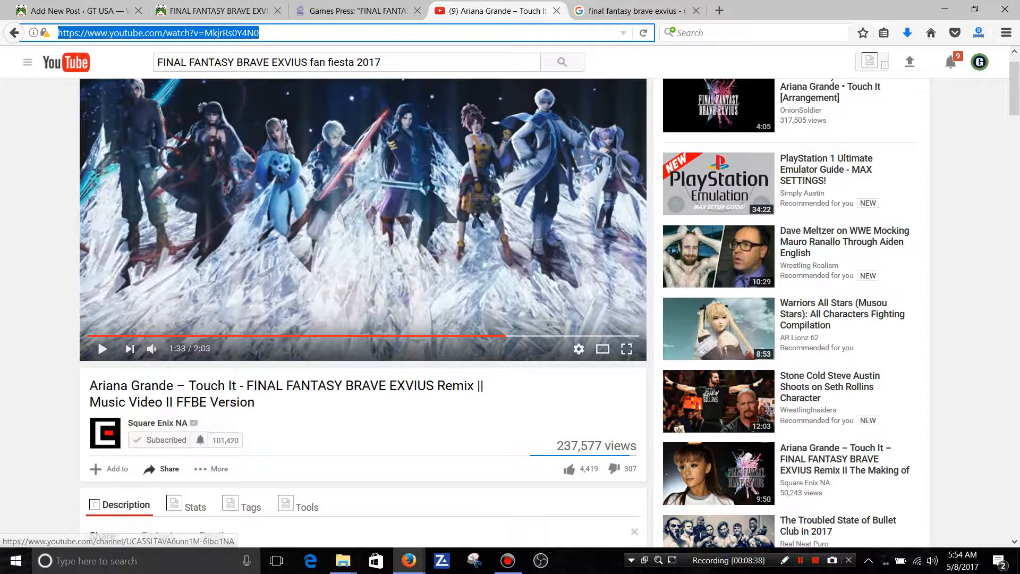
drag(196, 424, 127, 423)
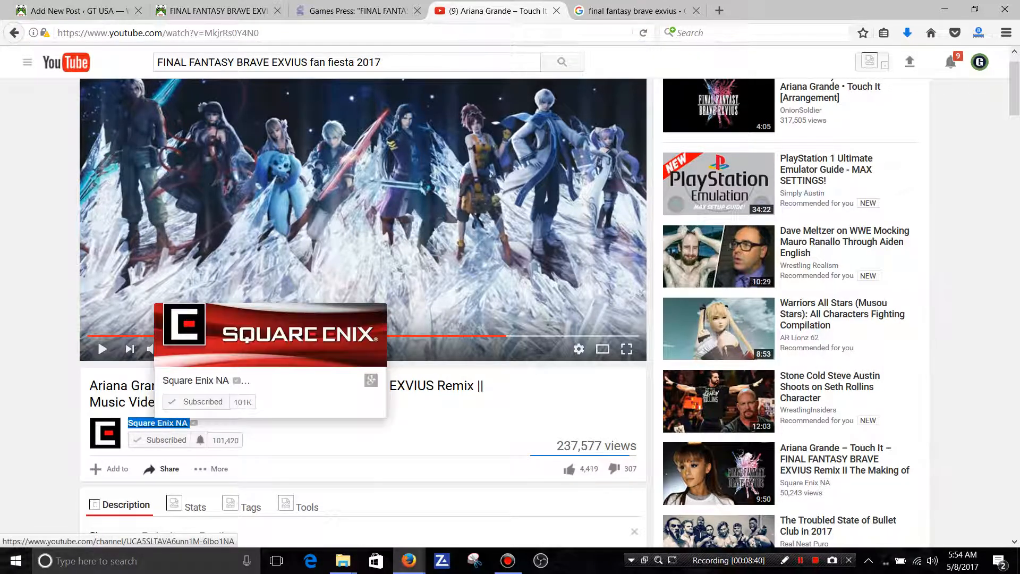
right_click(131, 423)
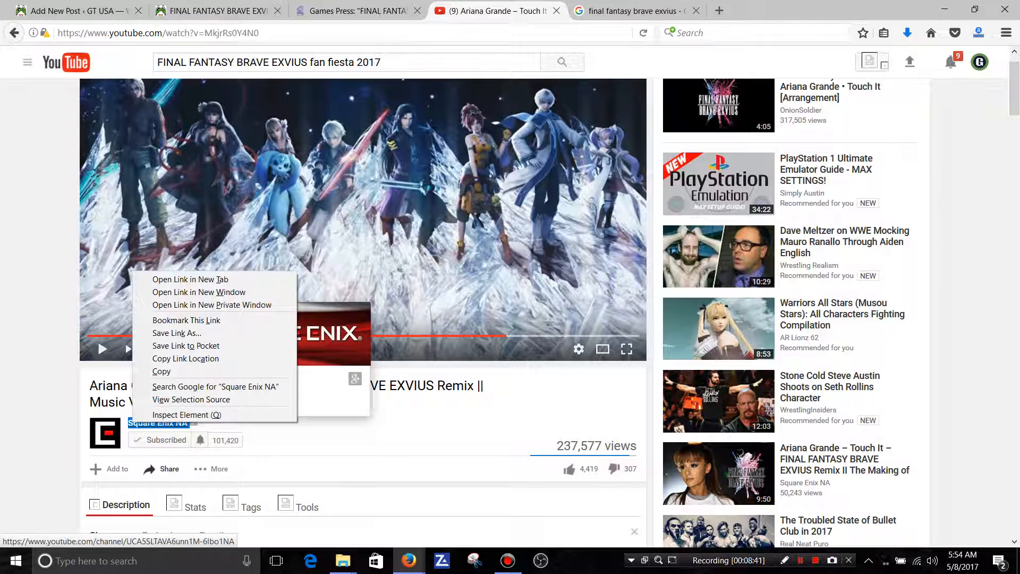
click(162, 370)
click(80, 11)
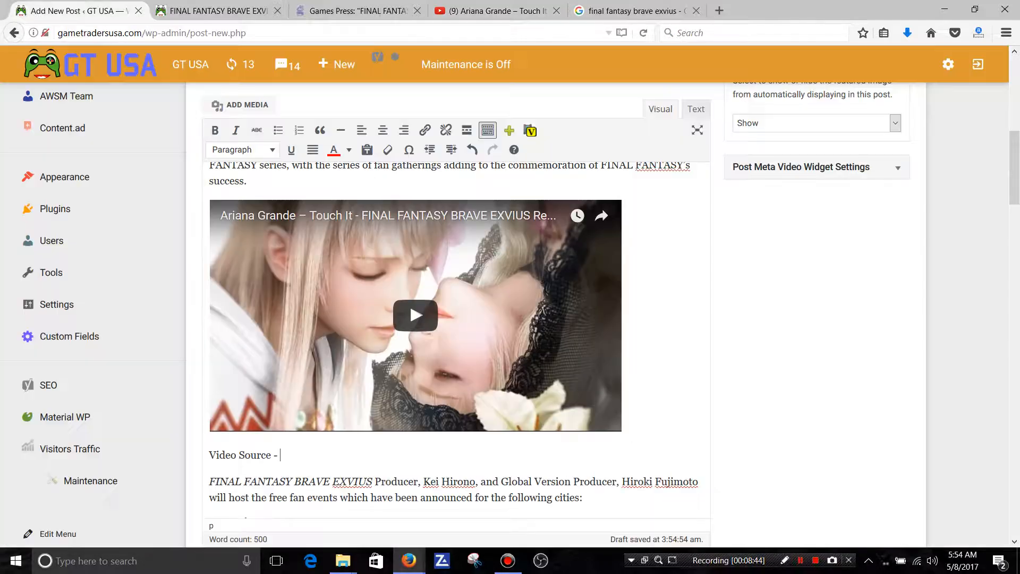
Paste the Square Enix NA channel link after "Video Source -" and join it onto the same line.
right_click(293, 457)
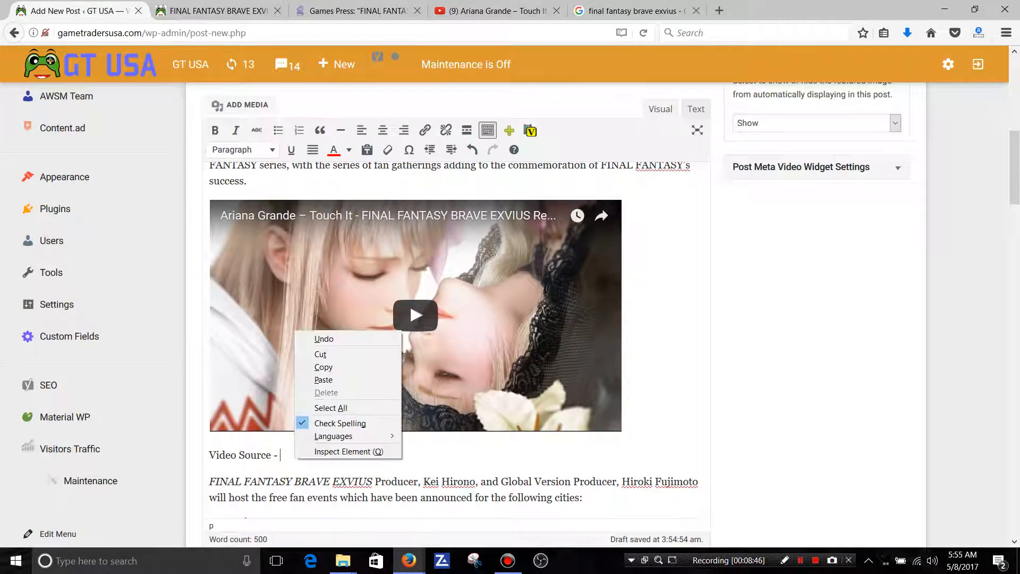
click(319, 379)
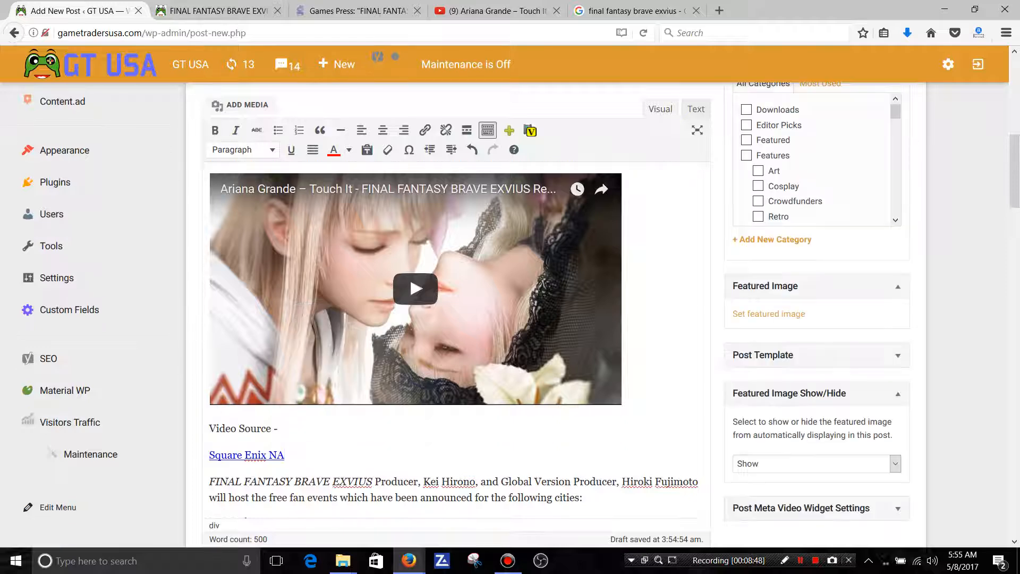
key(BackSpace)
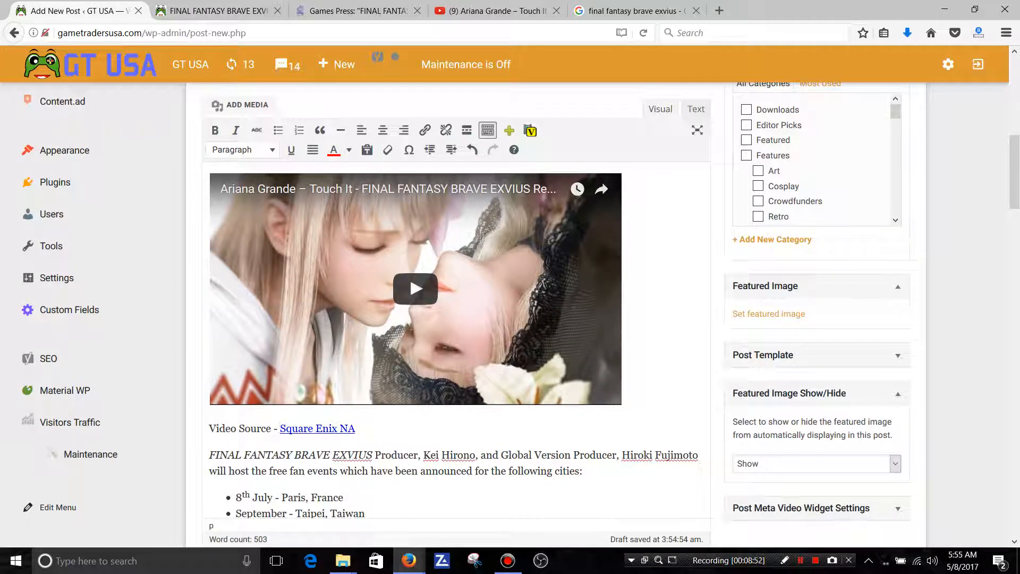
Set the Square Enix NA link in the video caption to open in a new tab.
click(303, 428)
click(508, 451)
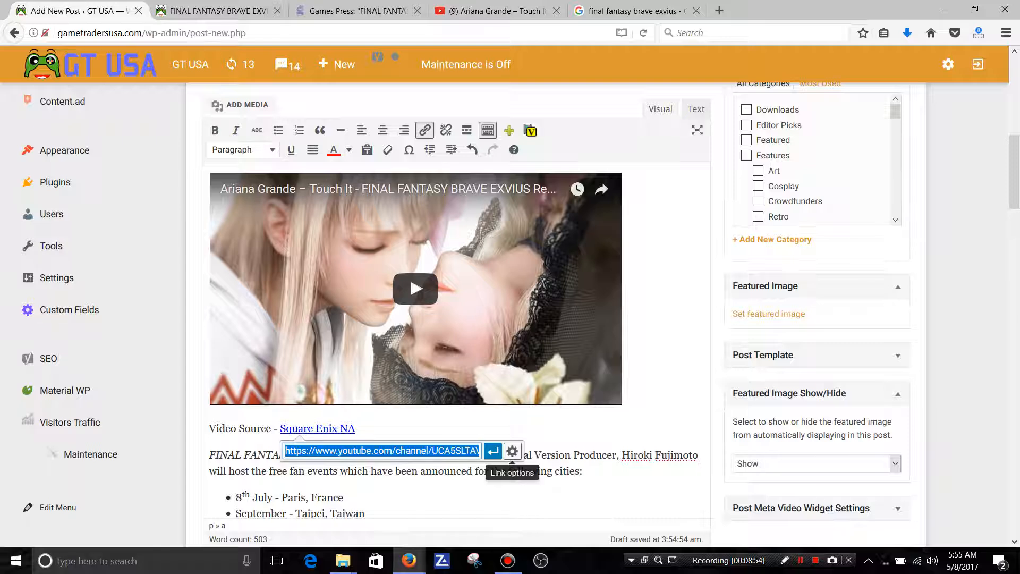
click(512, 451)
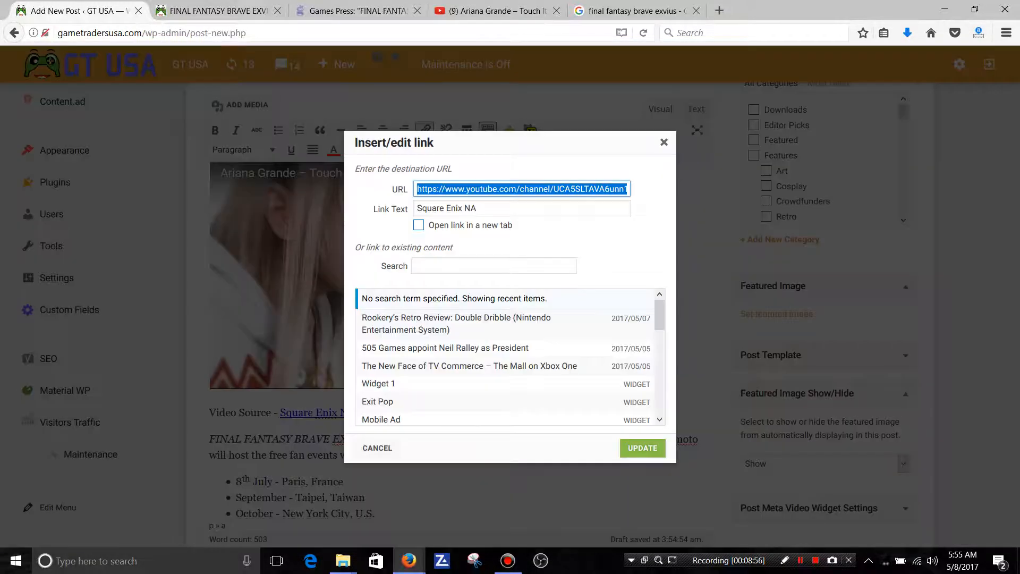
click(419, 225)
click(642, 448)
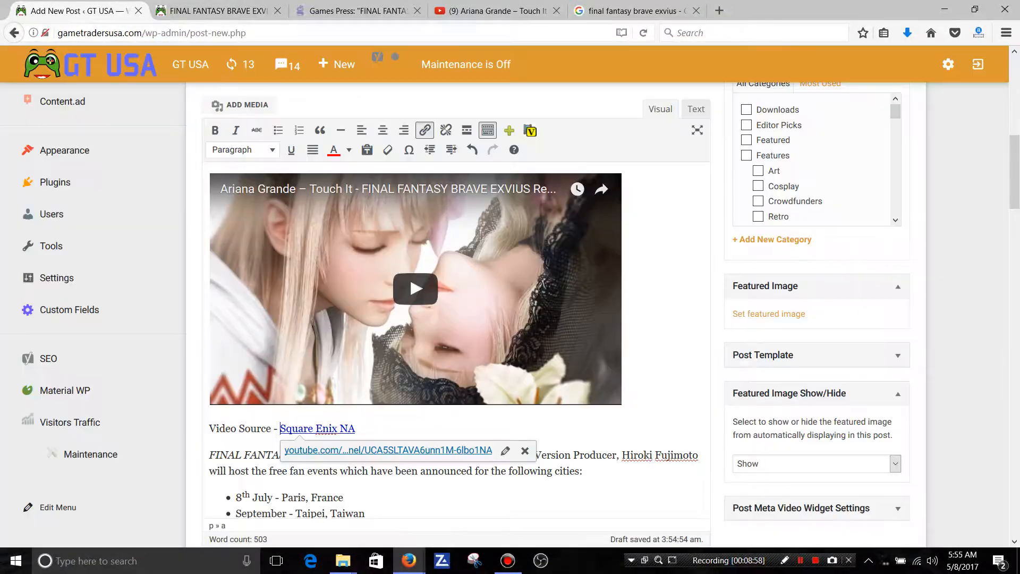
Format the whole "Video Source - Square Enix NA" line as Heading 6.
drag(355, 429, 209, 428)
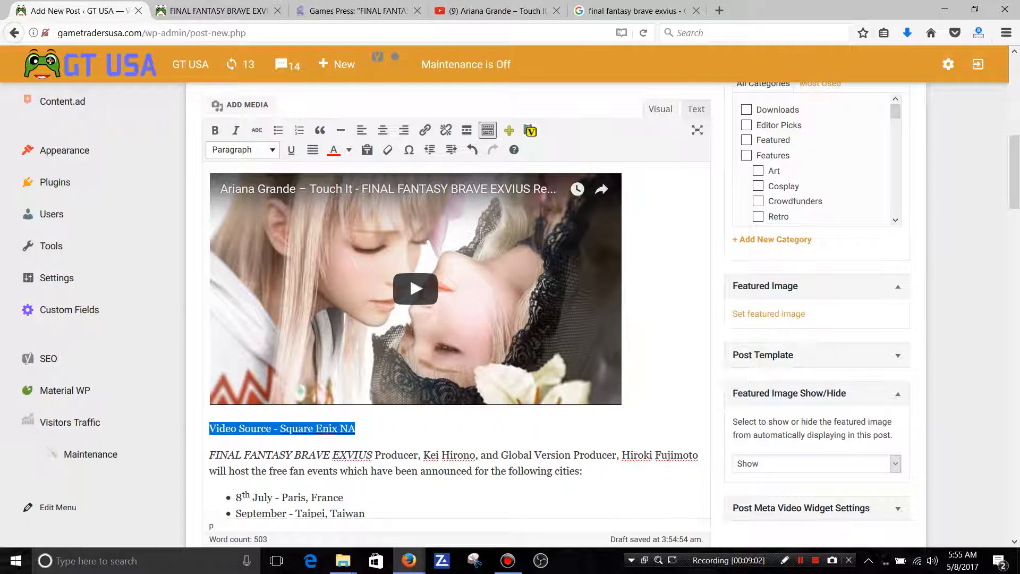
click(242, 149)
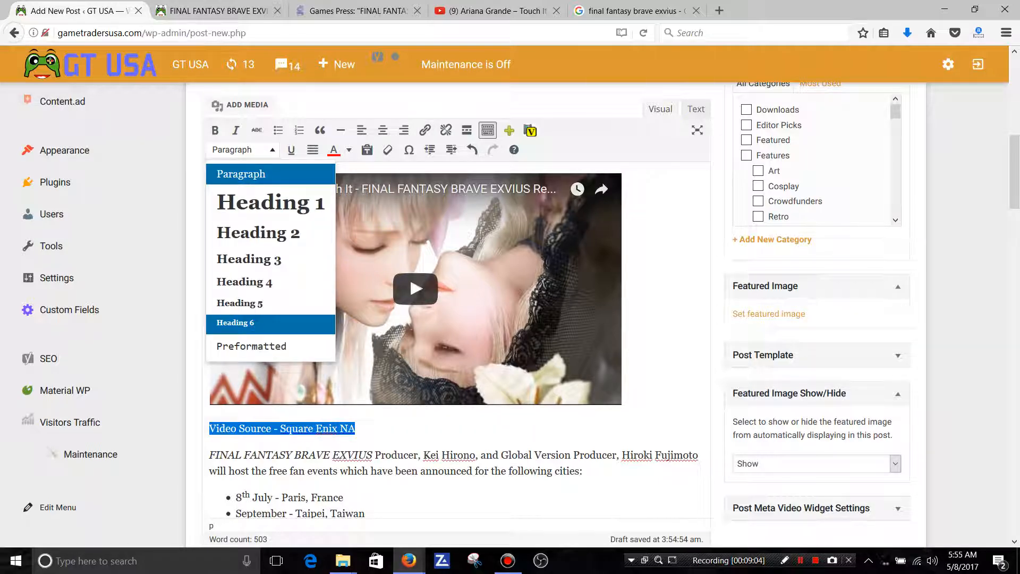
click(236, 323)
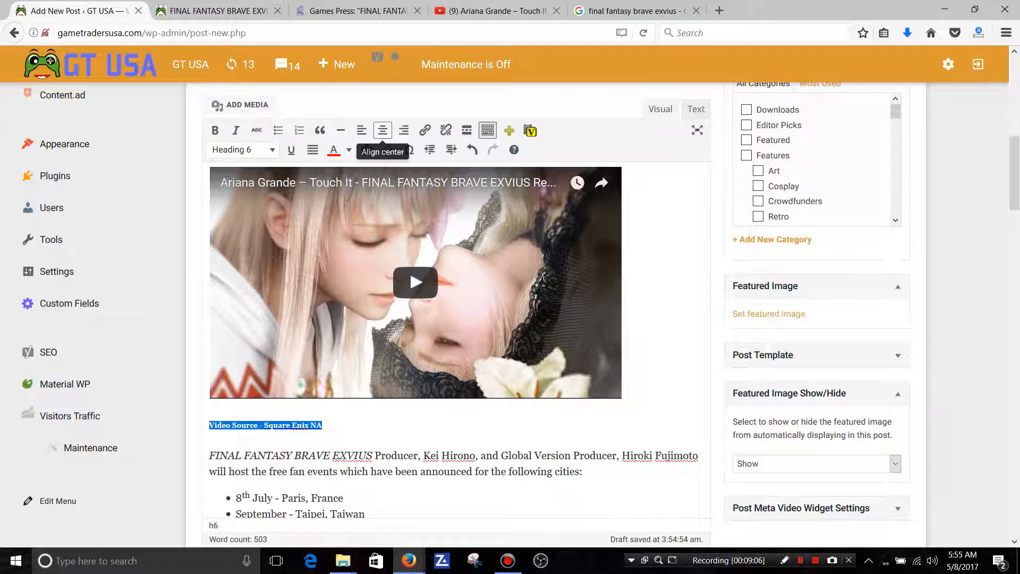
Center the "Video Source - Square Enix NA" line under the embedded video and look over the surrounding post text.
click(383, 130)
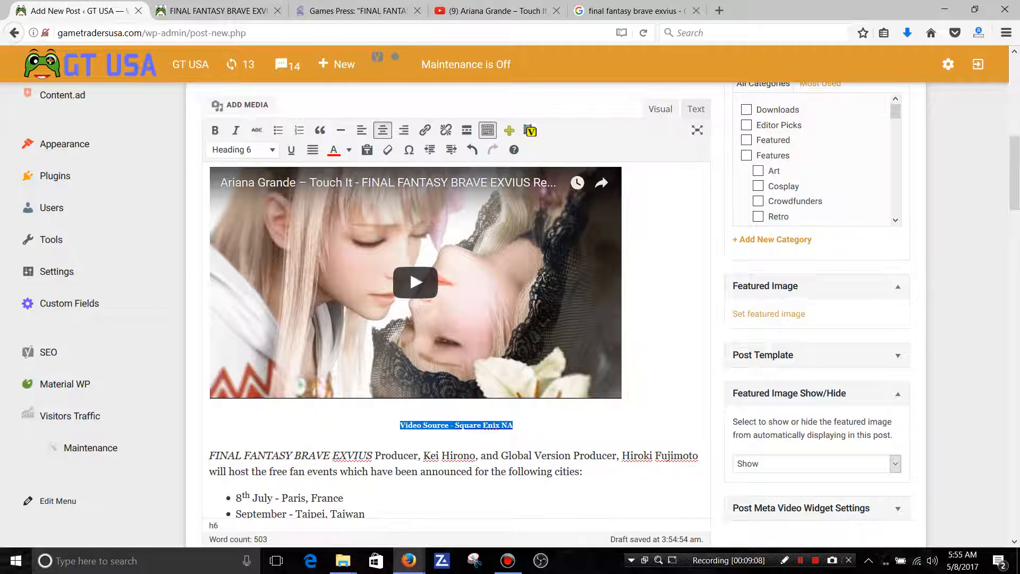
click(513, 425)
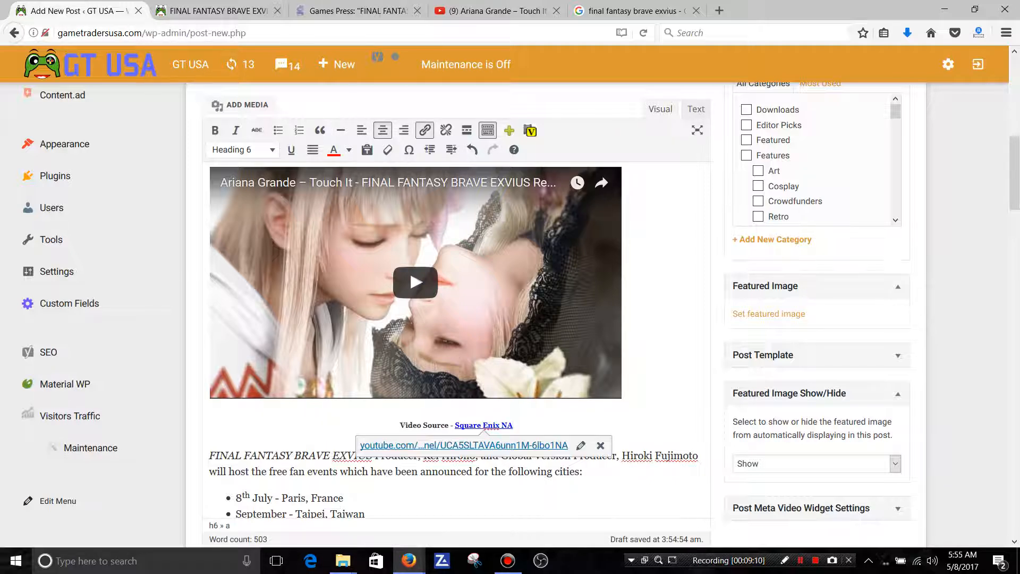
scroll(457, 319, down, 2)
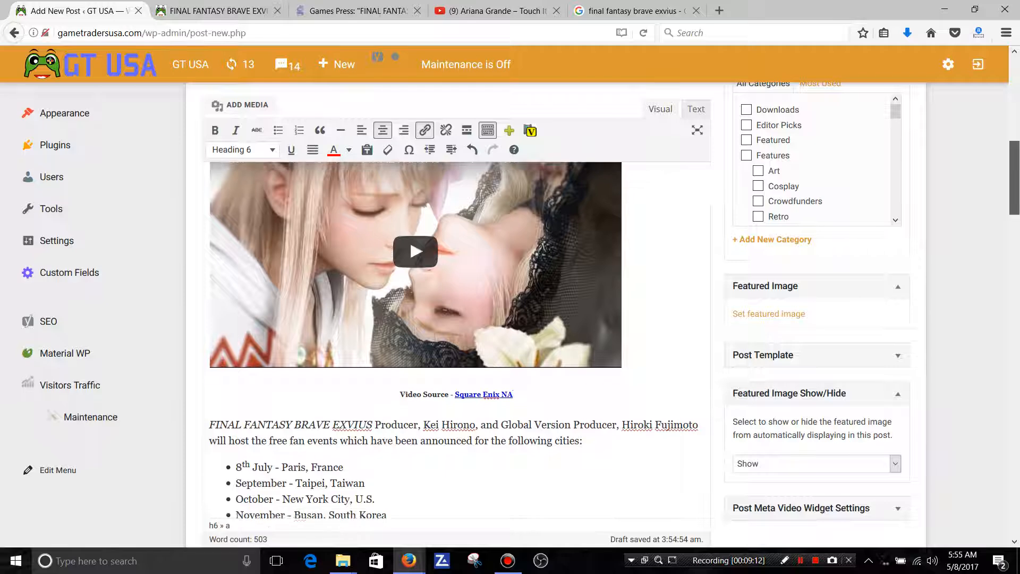
scroll(456, 318, down, 2)
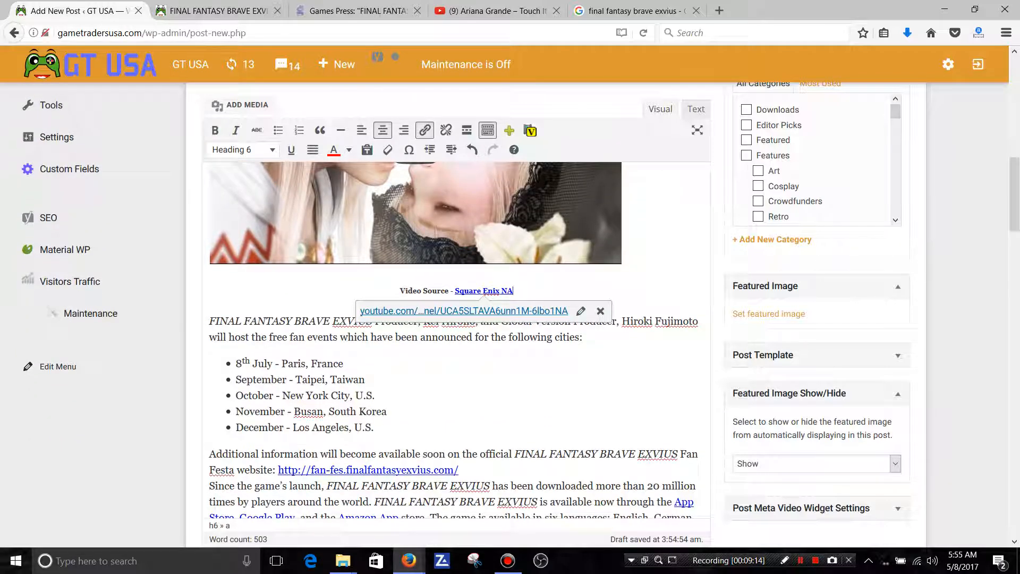
scroll(457, 319, up, 9)
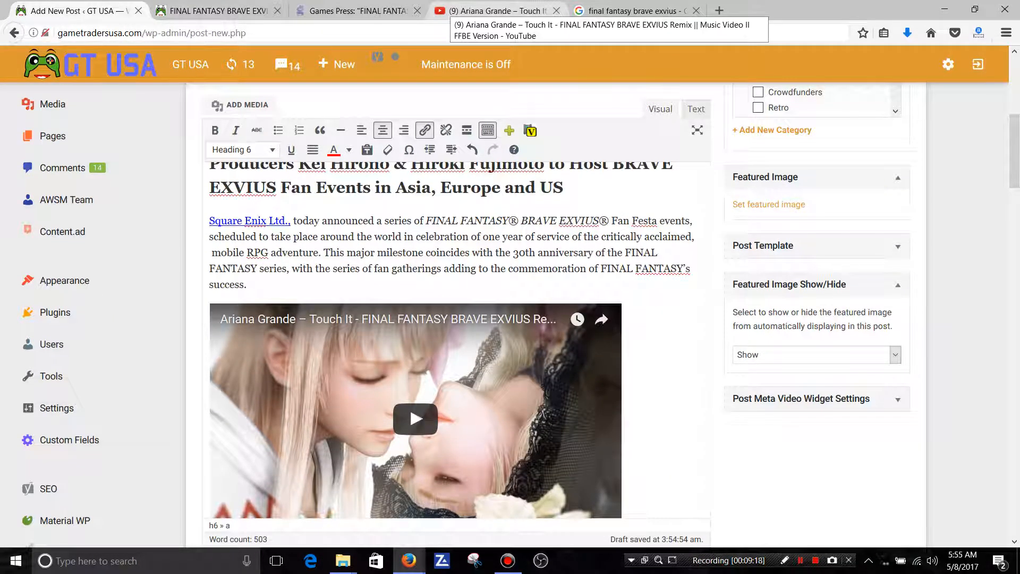
Switch to the YouTube video and move playback to the Final Fantasy Brave Exvius logo frame at 1:48.
click(494, 11)
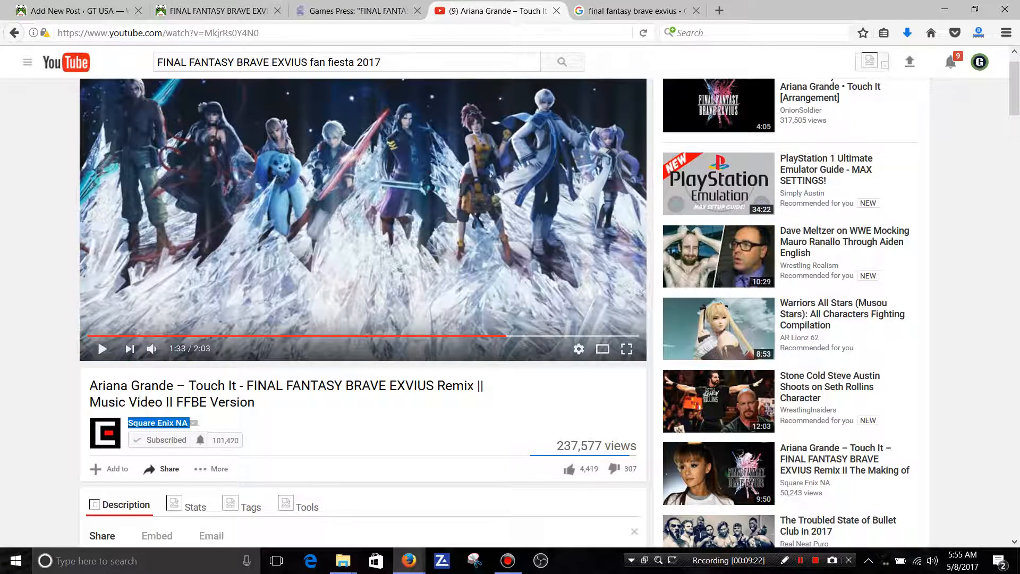
click(554, 336)
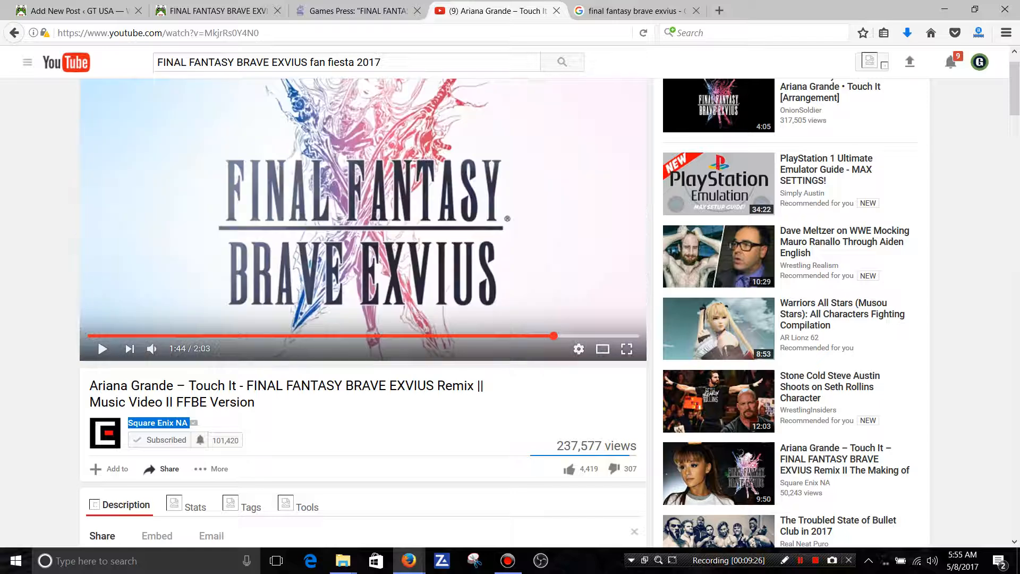
click(563, 336)
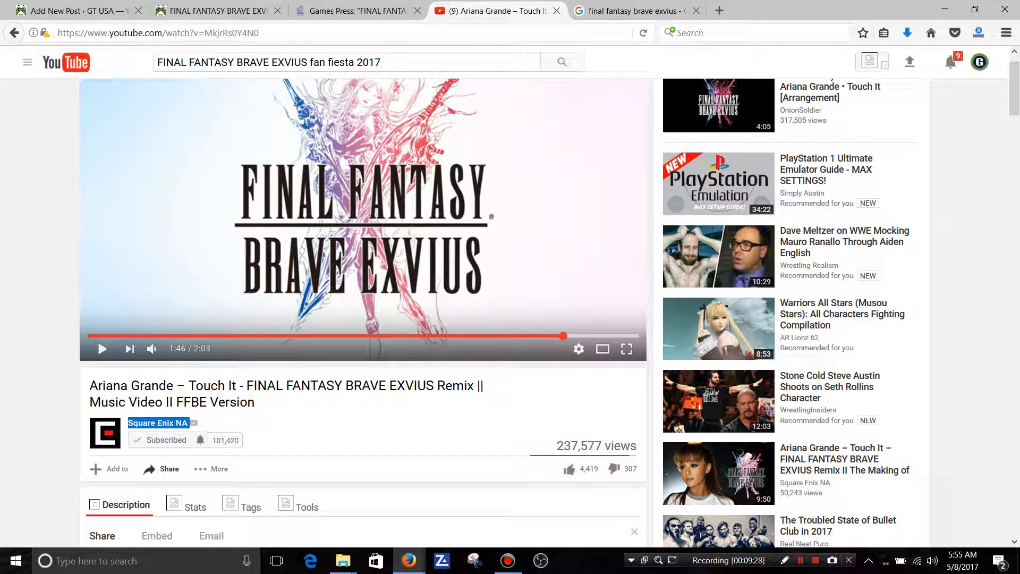
click(572, 336)
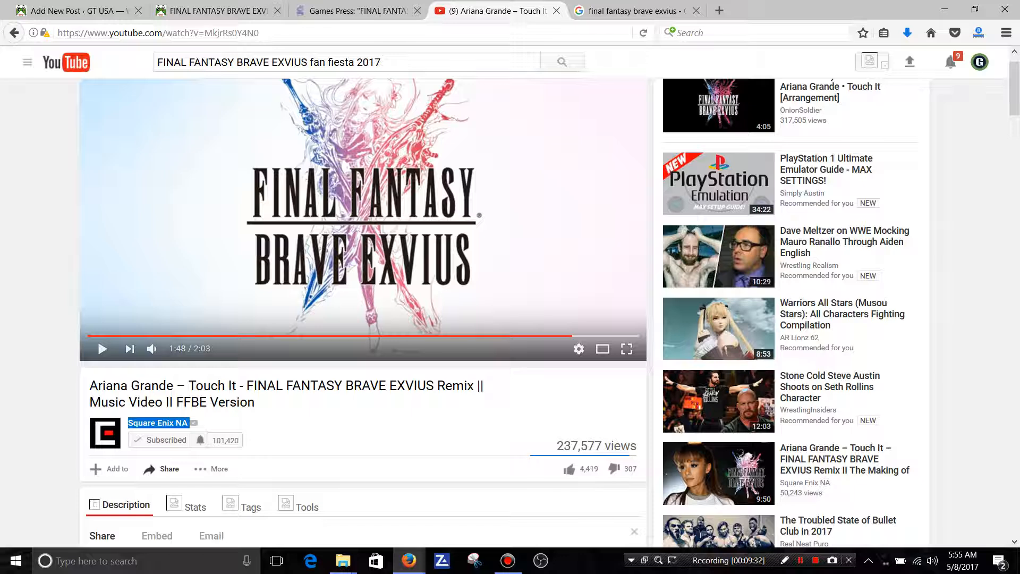
Save a snapshot of the paused logo frame as n320 in the GT USA New pictures folder.
right_click(401, 155)
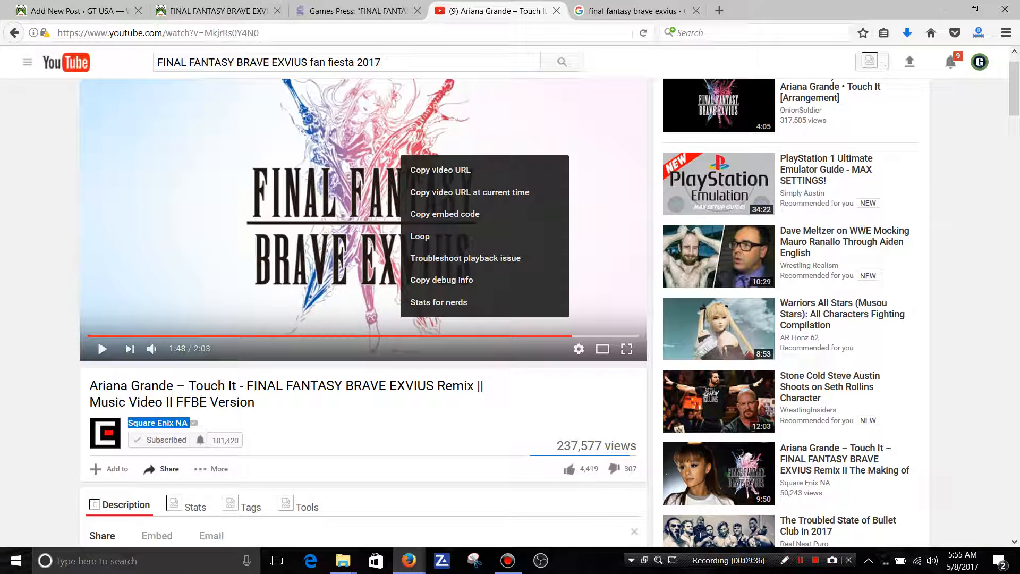
right_click(365, 151)
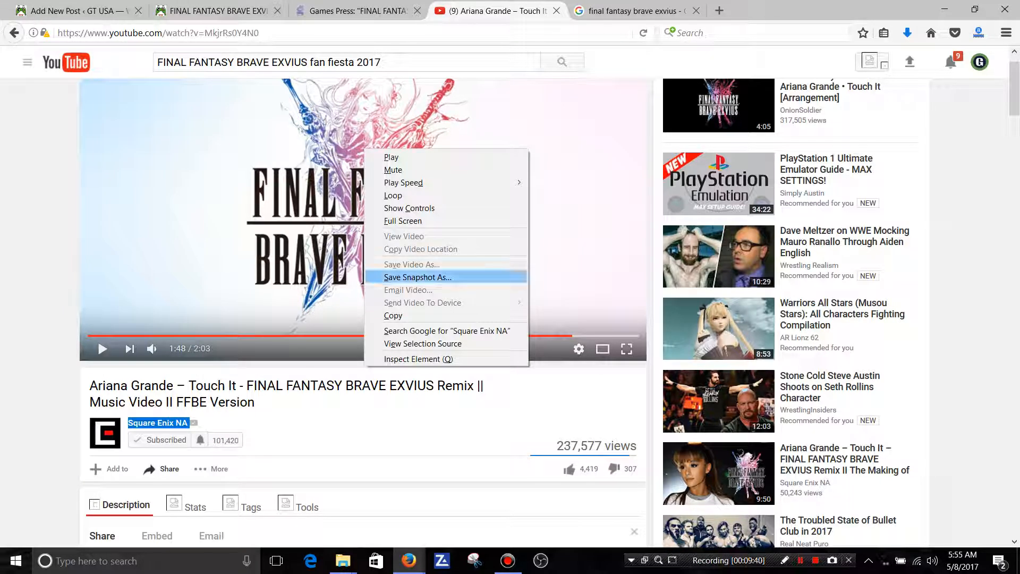
click(418, 276)
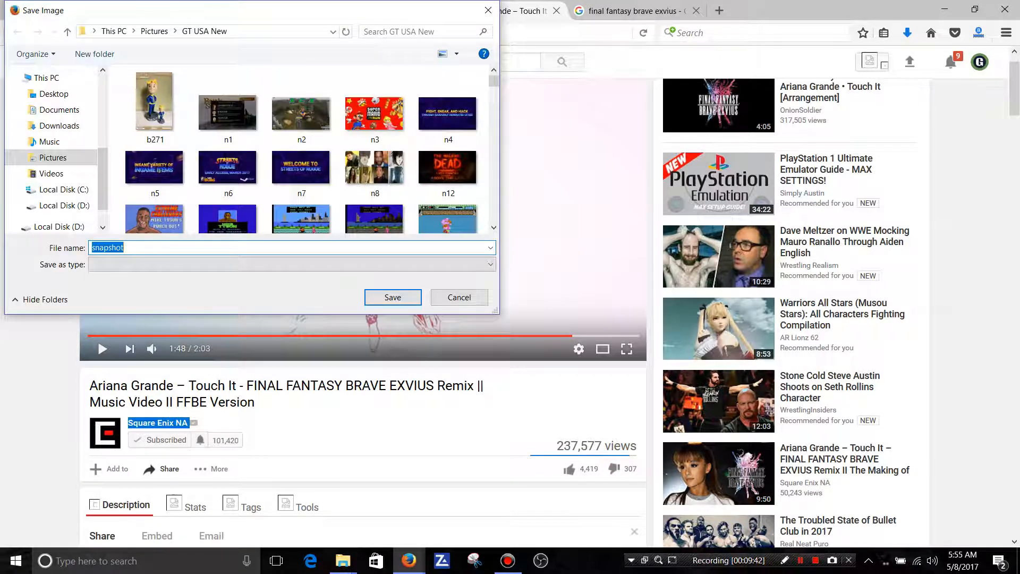
text(n3)
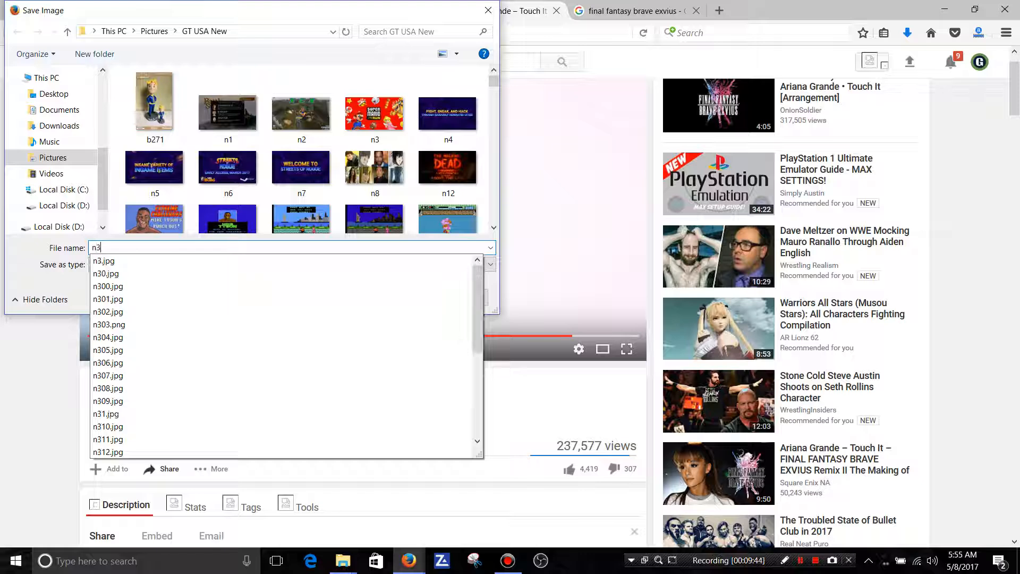
text(20)
key(ctrl+a)
key(Return)
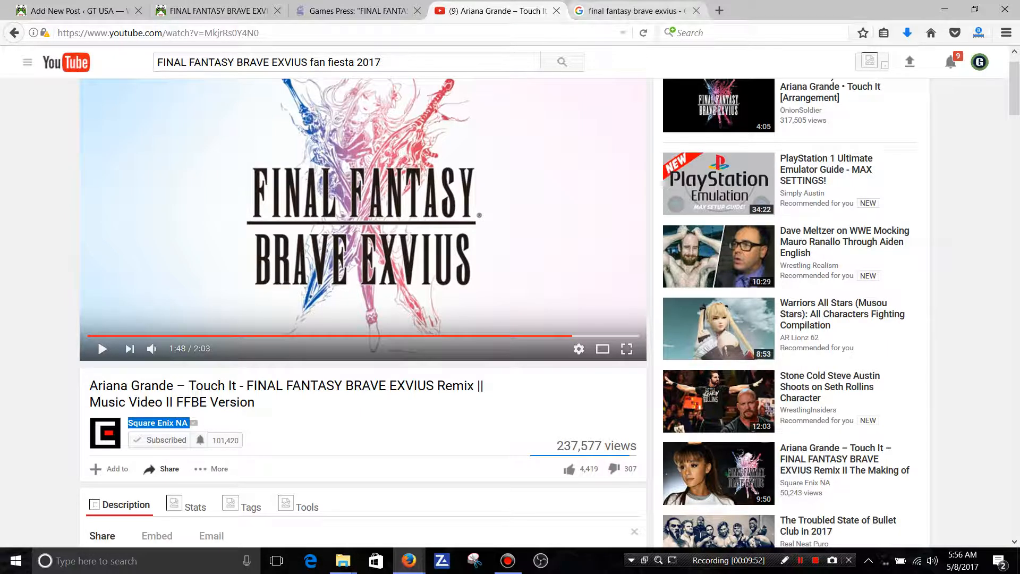
Show the Google image results for final fantasy brave exvius and preview the 1600 × 930 character artwork from Prima Games.
click(635, 11)
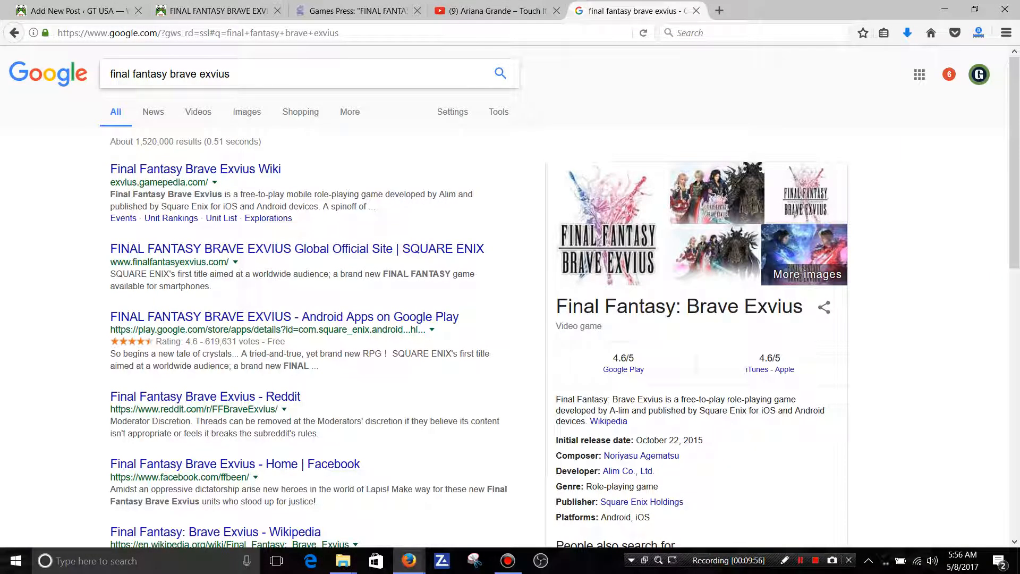
click(247, 112)
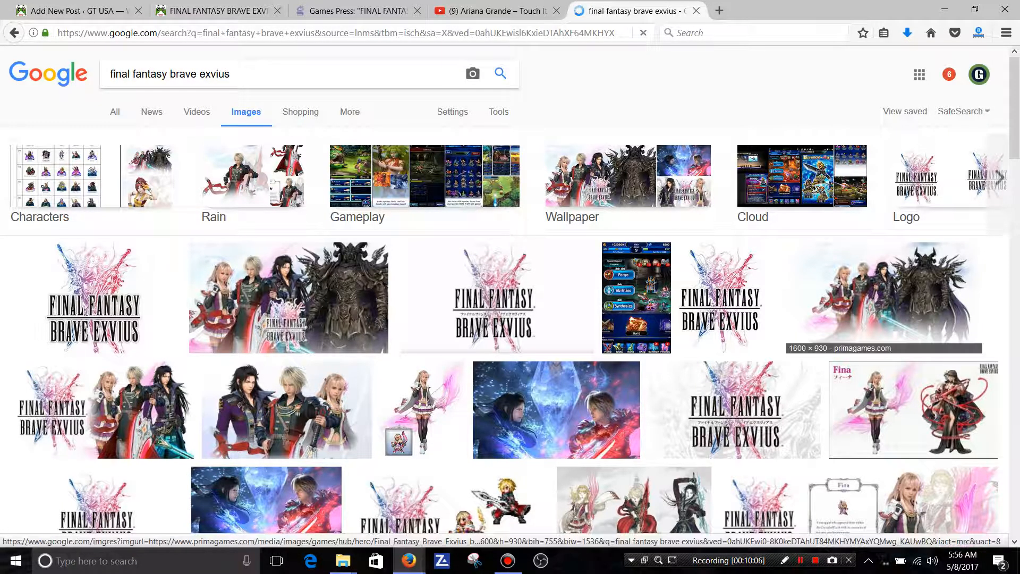
click(882, 298)
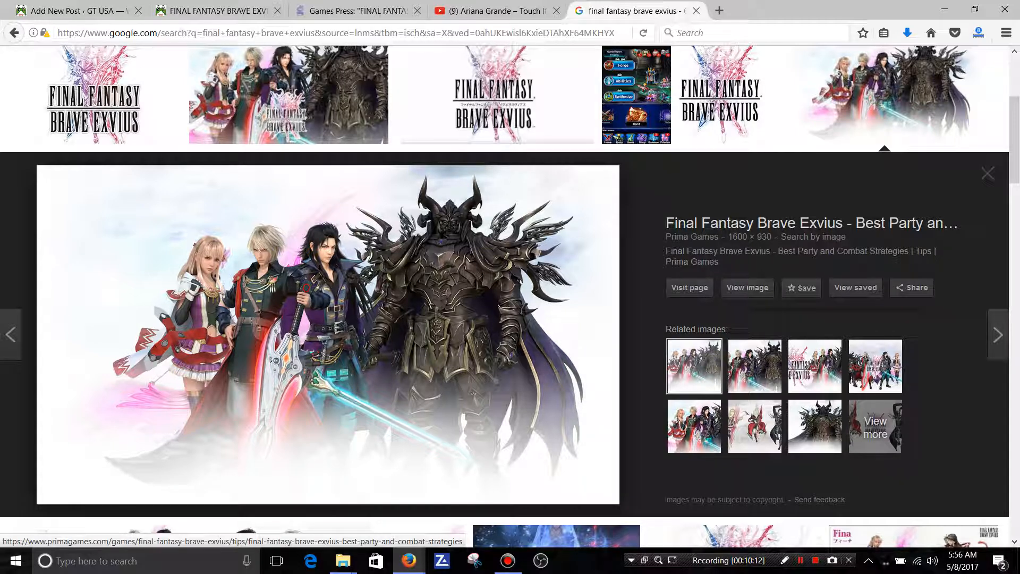
click(988, 175)
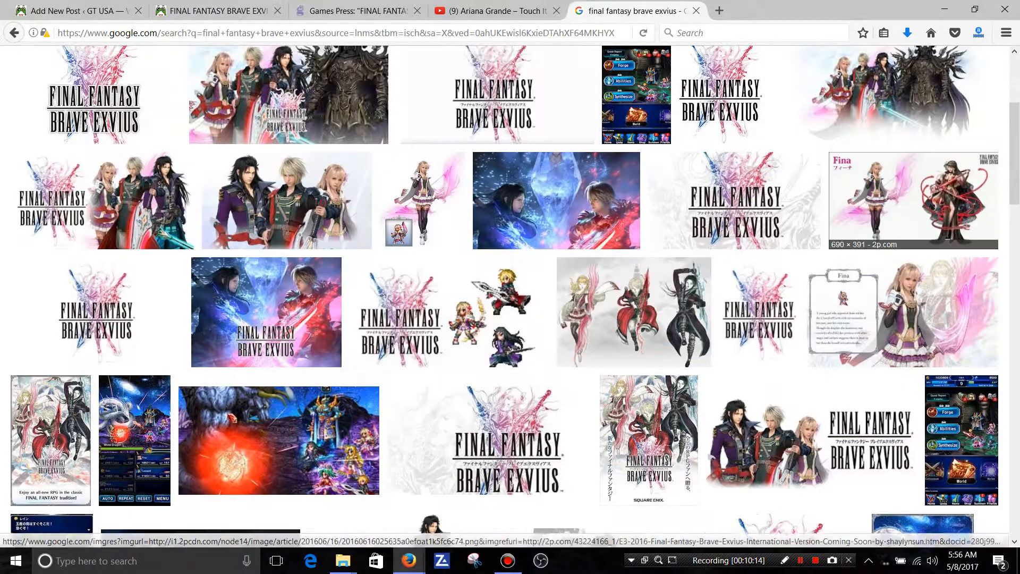
right_click(863, 75)
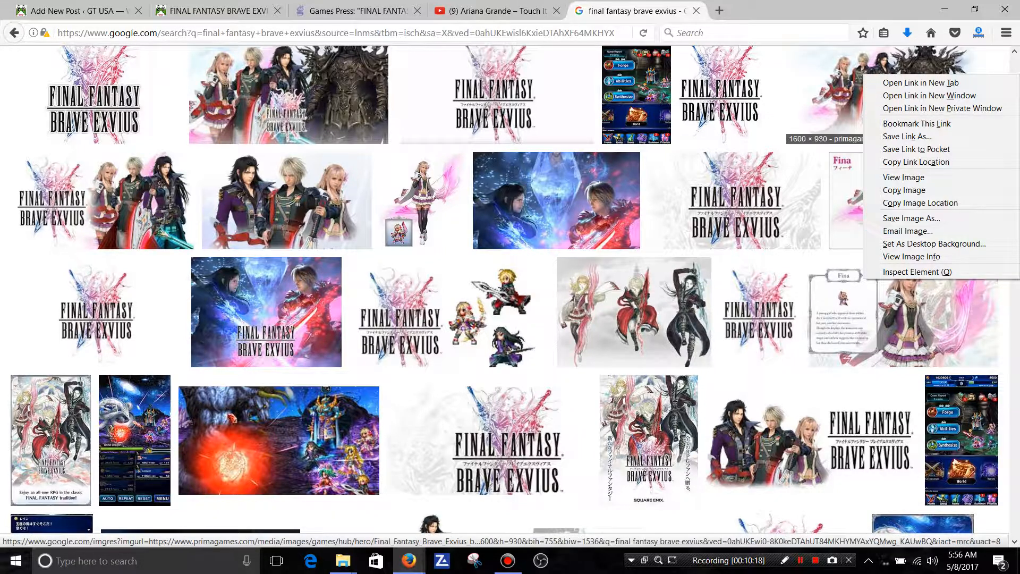
click(852, 90)
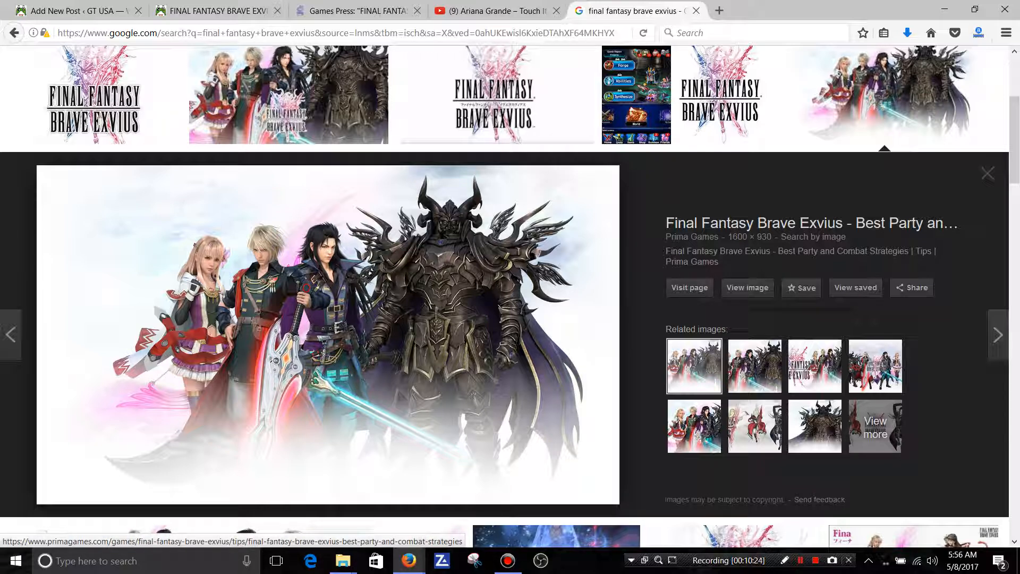
right_click(266, 248)
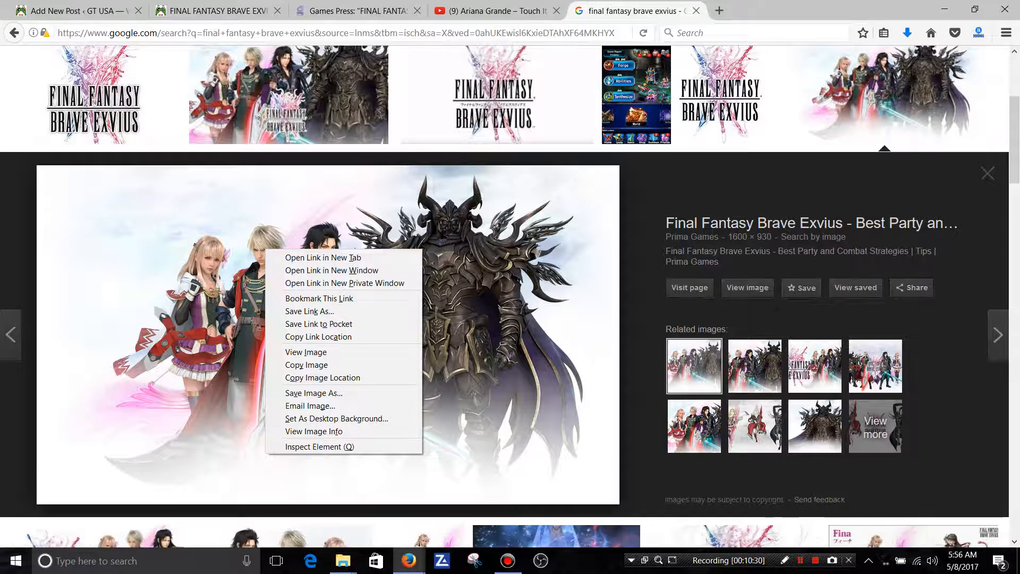
key(Escape)
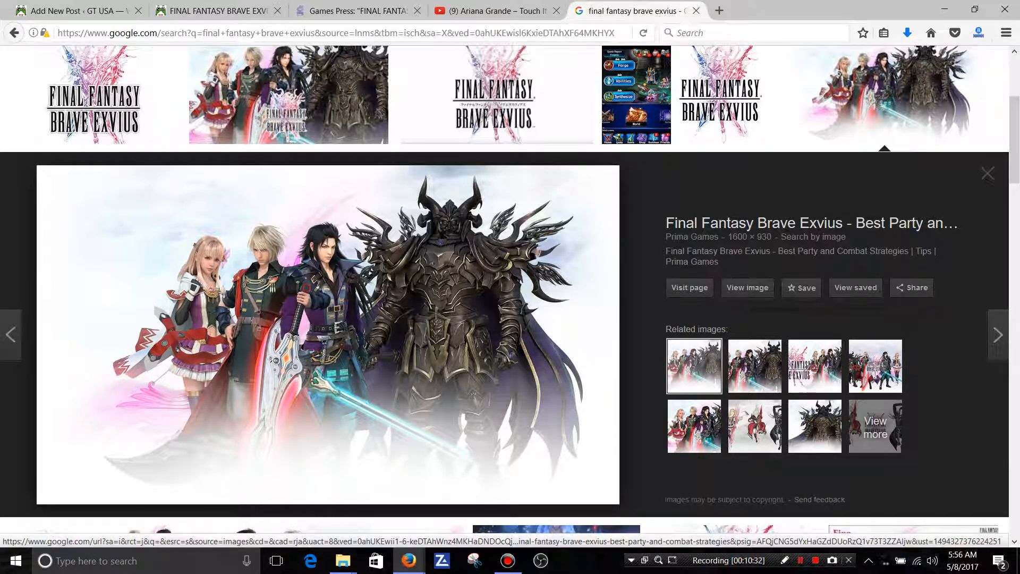
Copy the linked source name Prima Games from the image preview and go back to the post being edited.
drag(666, 237, 718, 238)
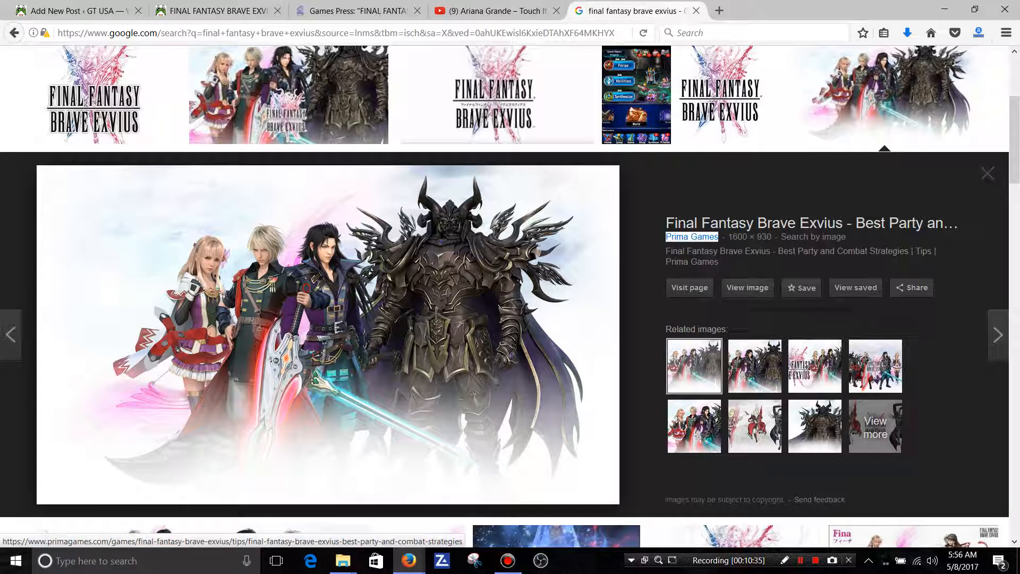
right_click(701, 238)
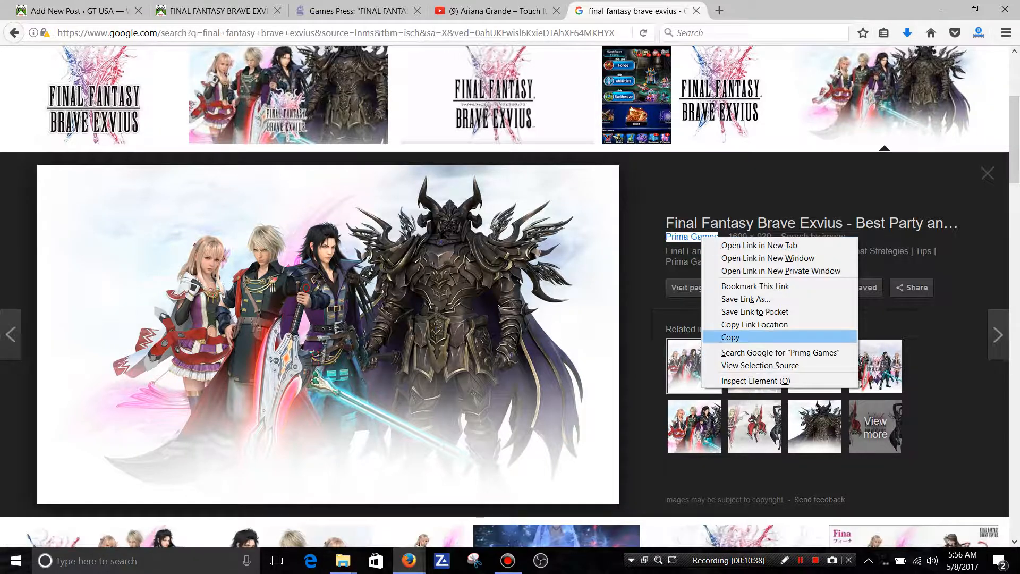
click(730, 337)
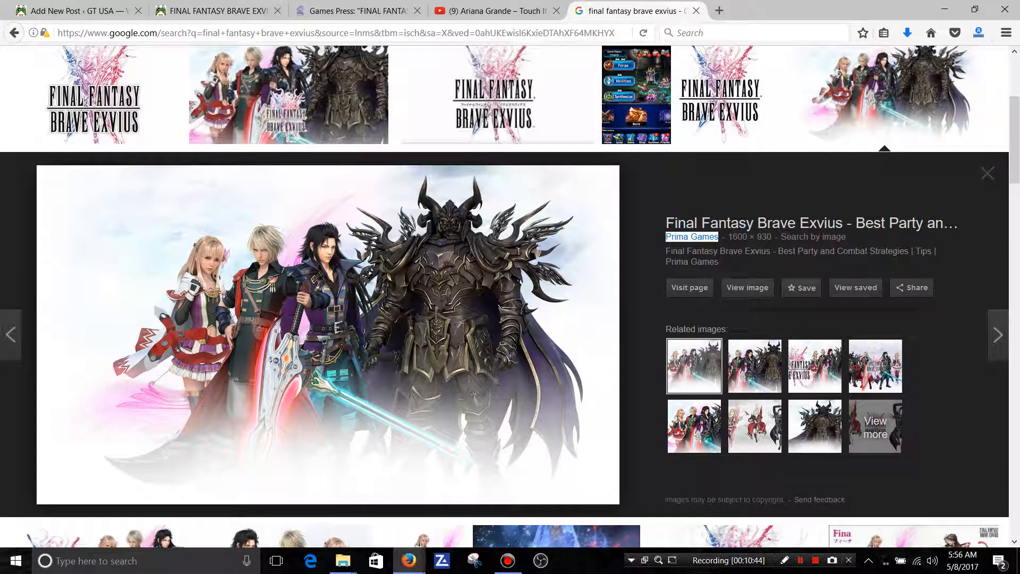
click(74, 11)
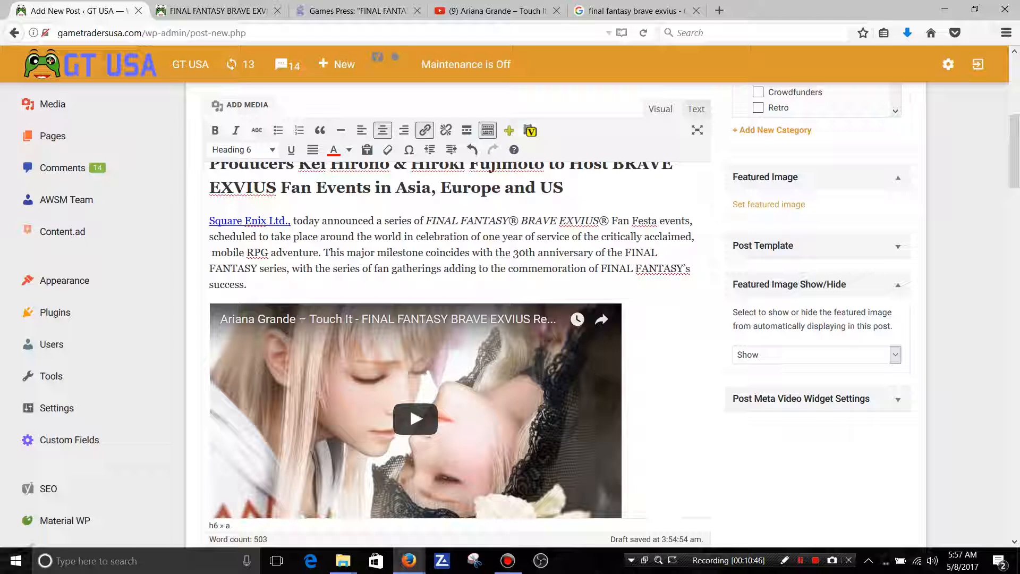
Add a new line reading "Featured Image Source -" after the Square Enix website link at the end of the post.
drag(1014, 151, 1014, 310)
click(608, 268)
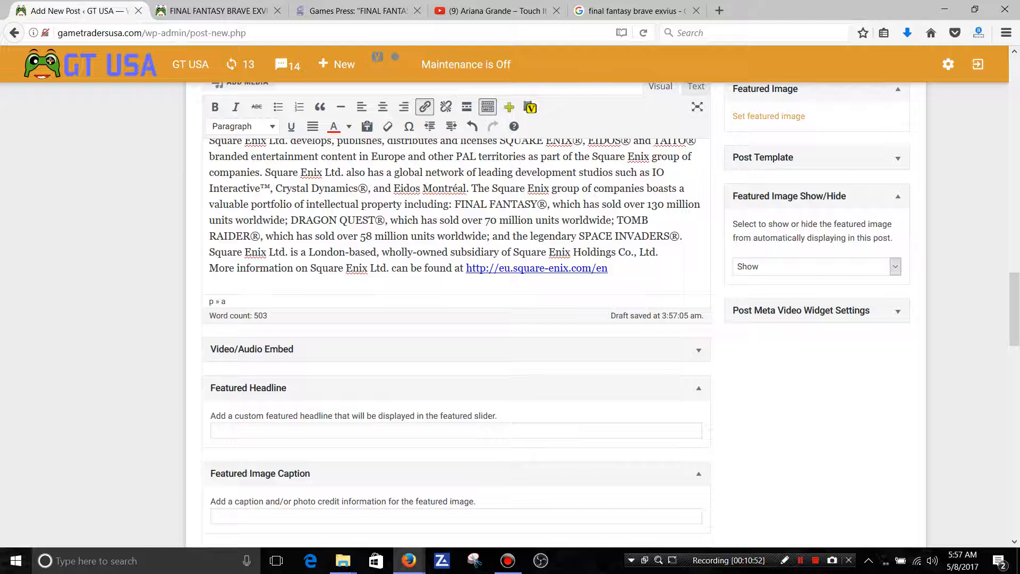
key(Return)
text(Feat)
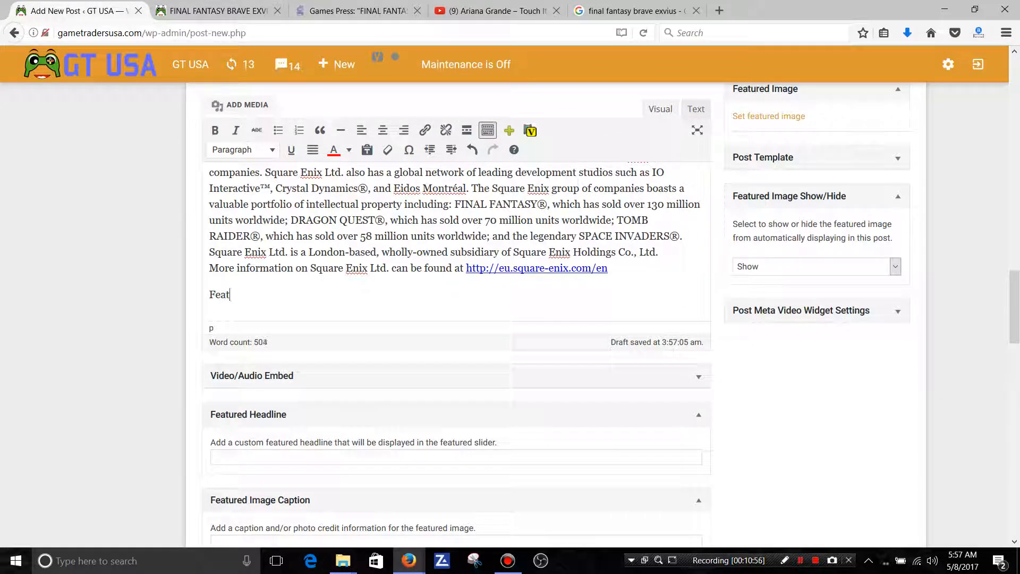
text(ured Image Source )
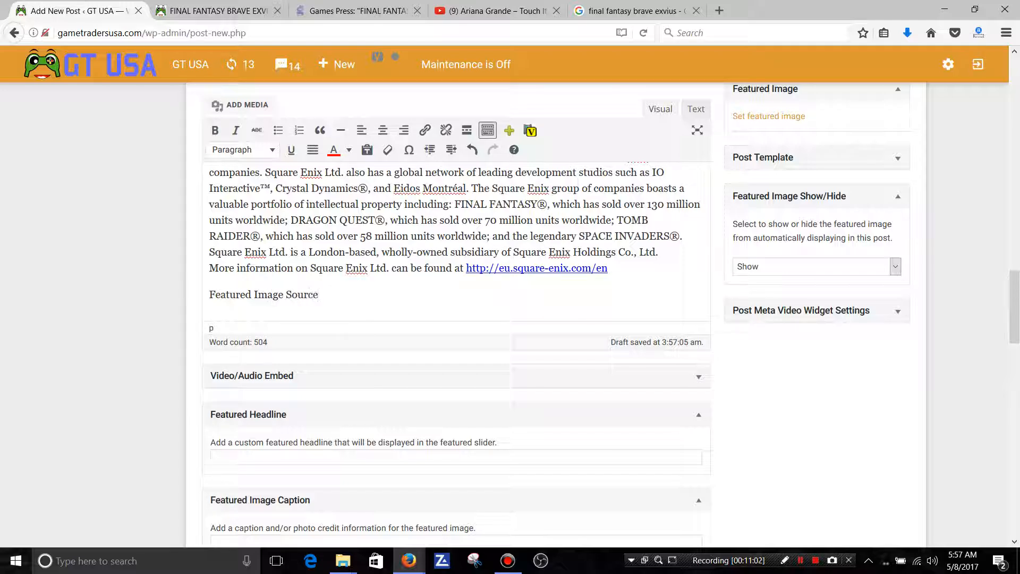
text(-)
Paste the copied Prima Games link after "Featured Image Source -".
right_click(335, 295)
click(364, 345)
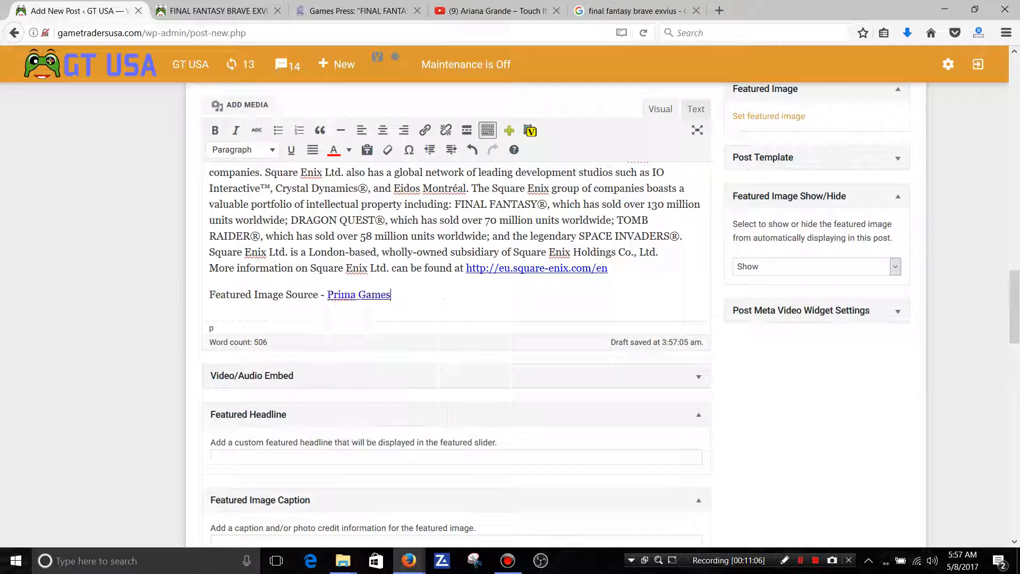
click(335, 297)
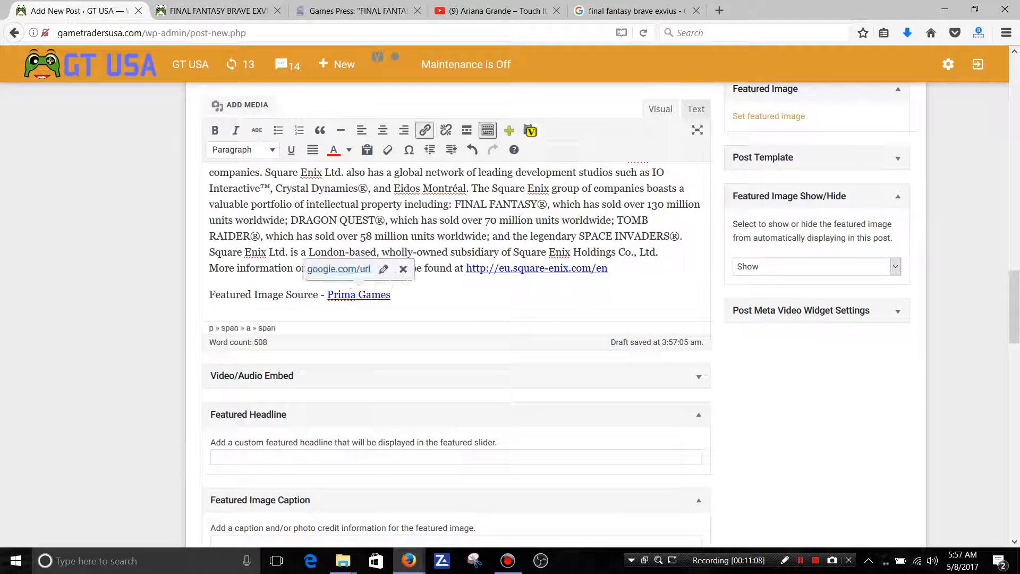
Center the whole "Featured Image Source - Prima Games" line and format it as Heading 6.
triple_click(350, 295)
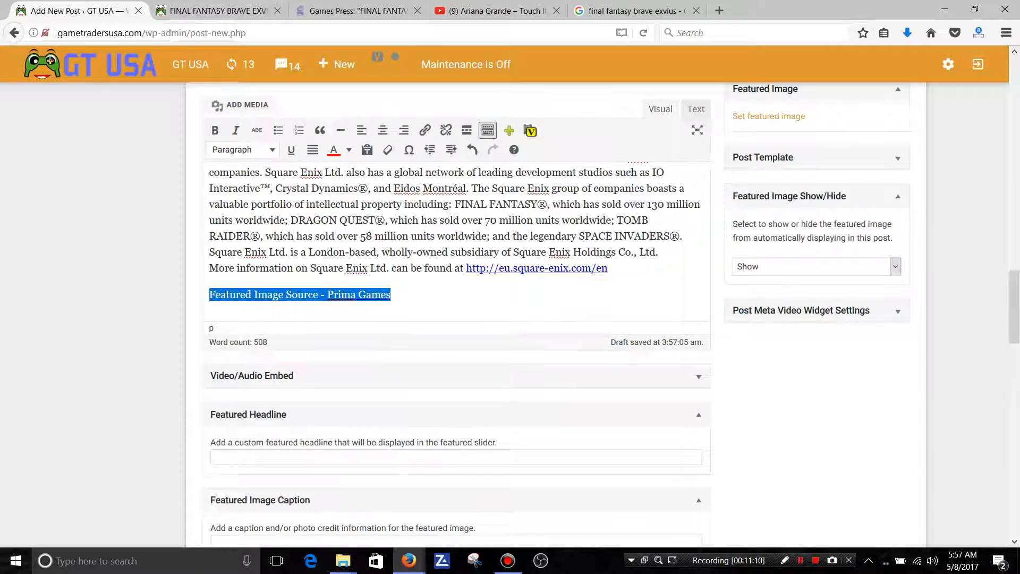
click(382, 130)
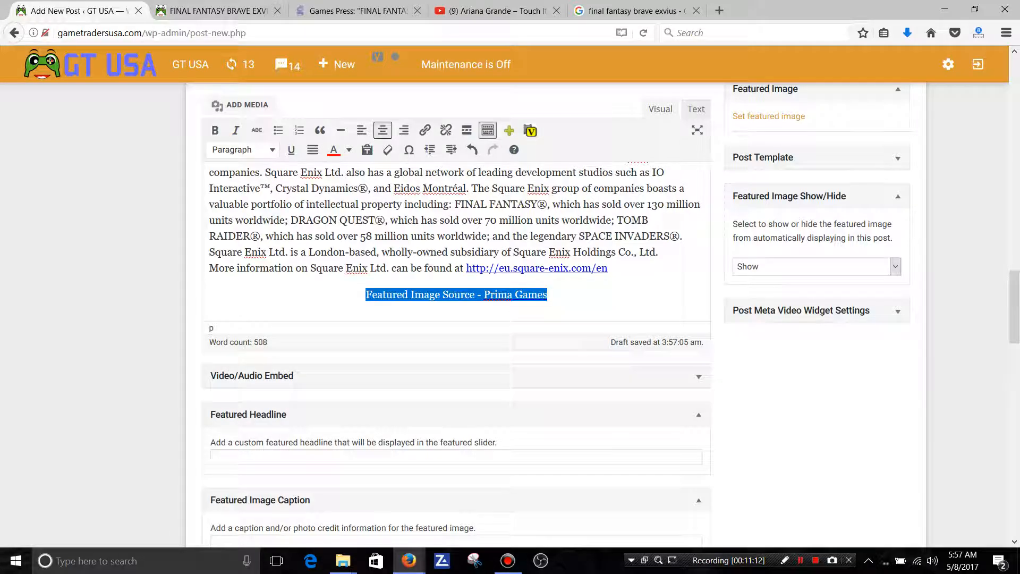
click(243, 149)
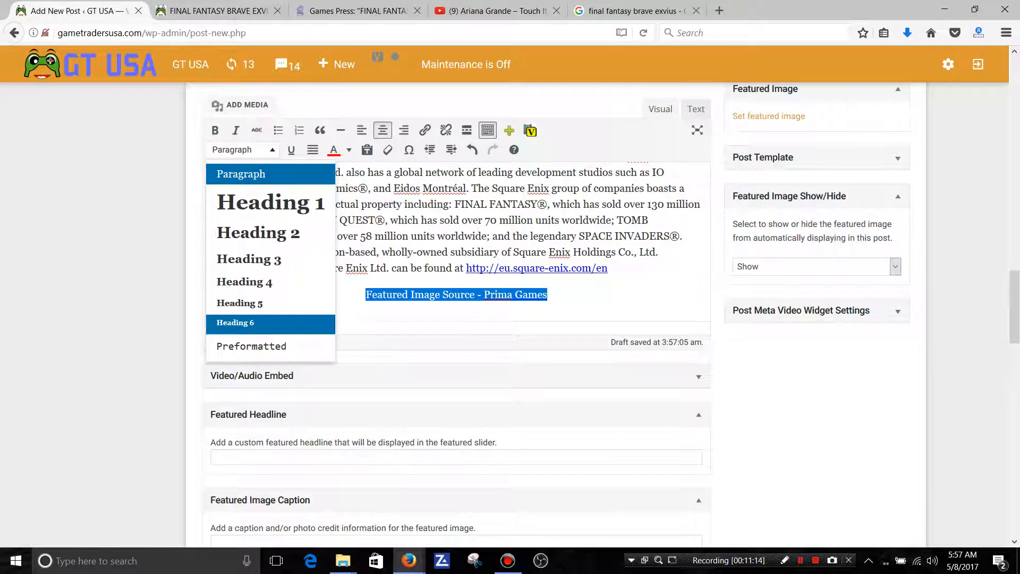
click(235, 323)
click(528, 298)
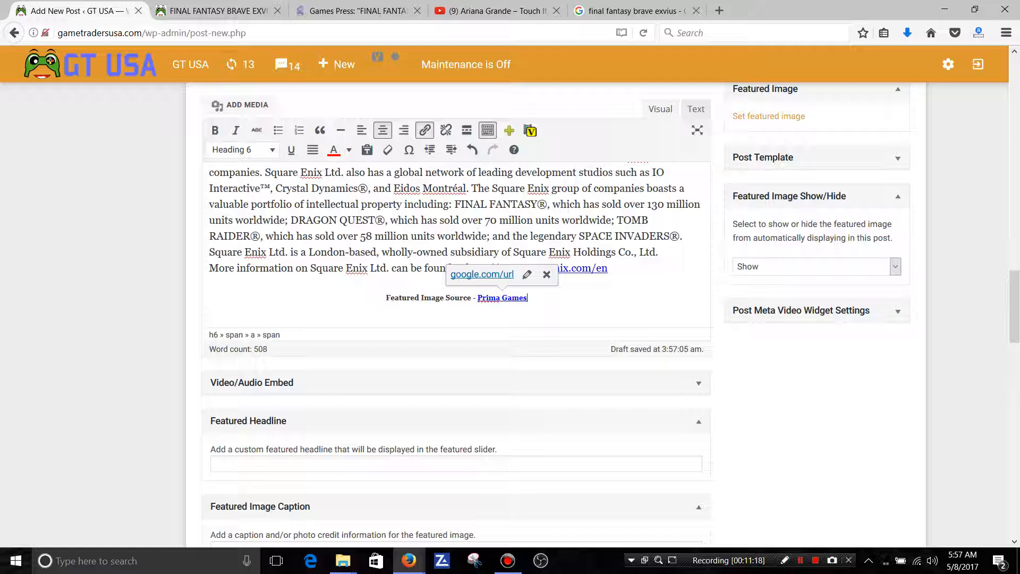
Delete the whole "Featured Image Source - Prima Games" line at the end of the post.
drag(529, 298, 386, 298)
key(BackSpace)
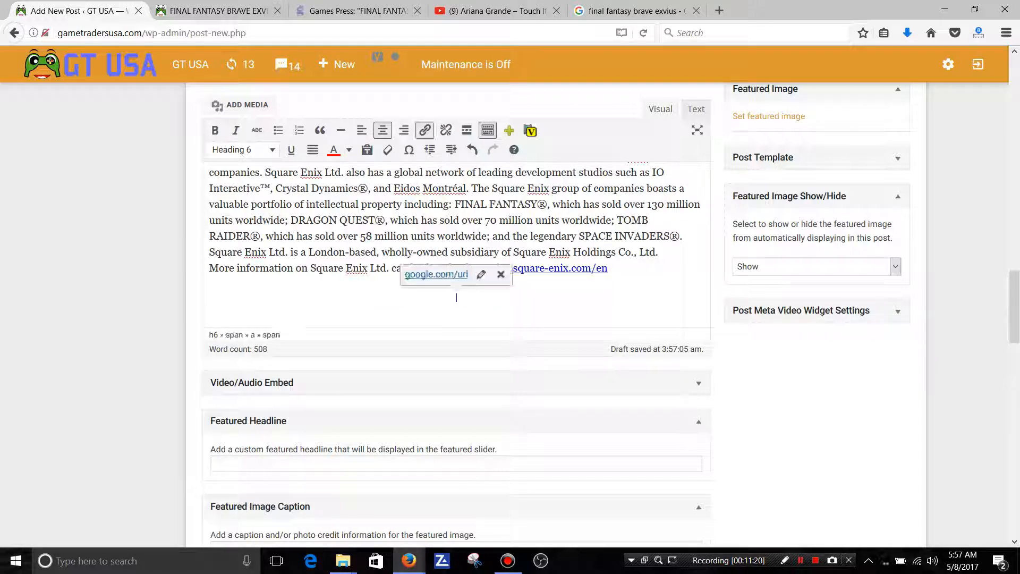
key(BackSpace)
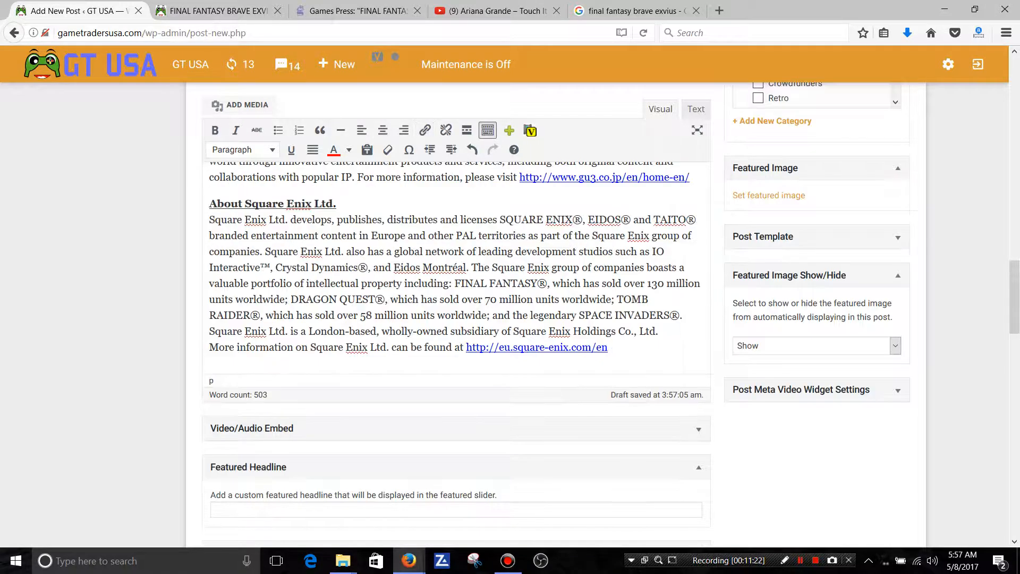
Change the credit label under the embedded video to "Video & Image Source".
scroll(457, 340, up, 10)
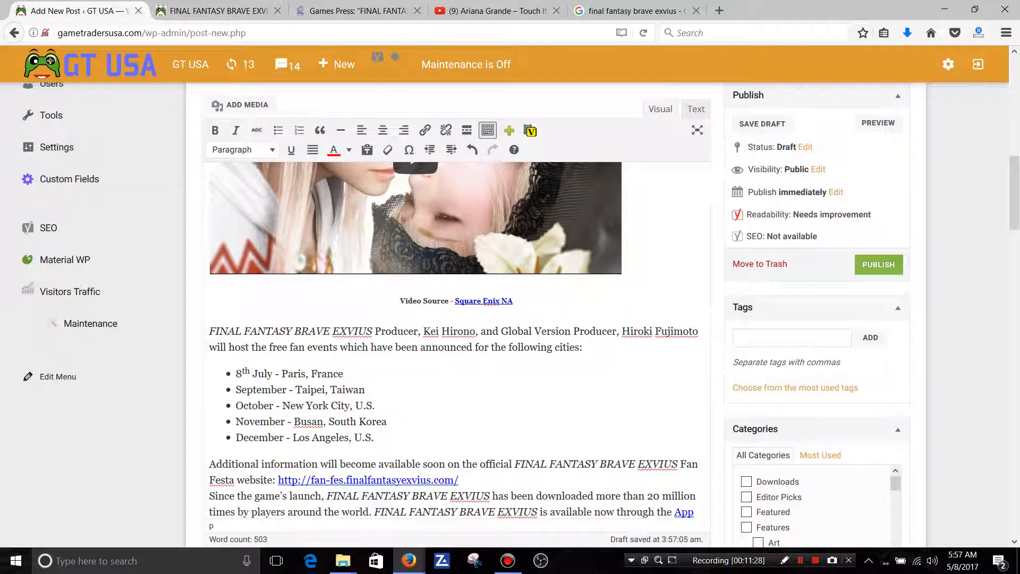
click(423, 301)
text(& Ima)
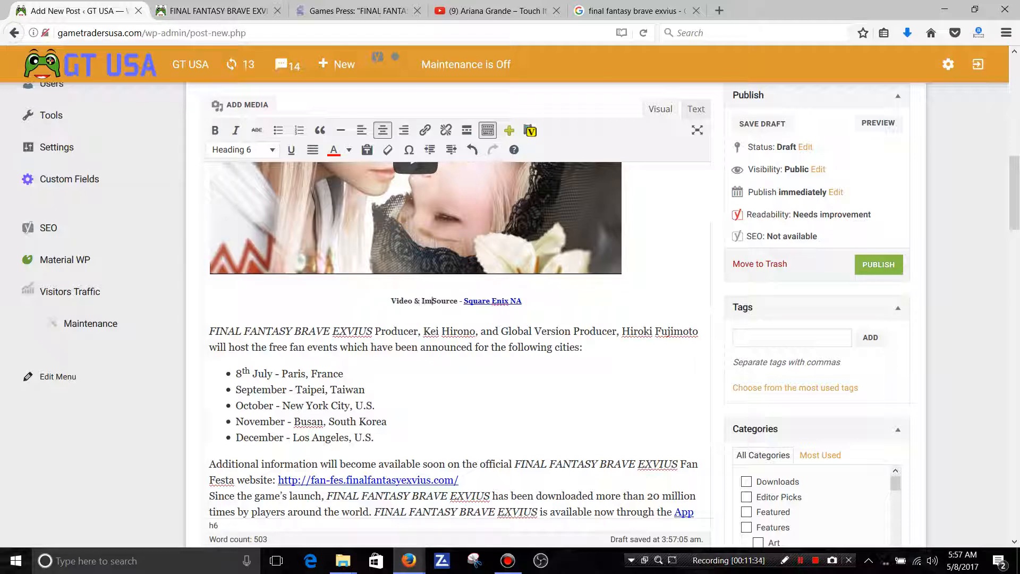
text(ge)
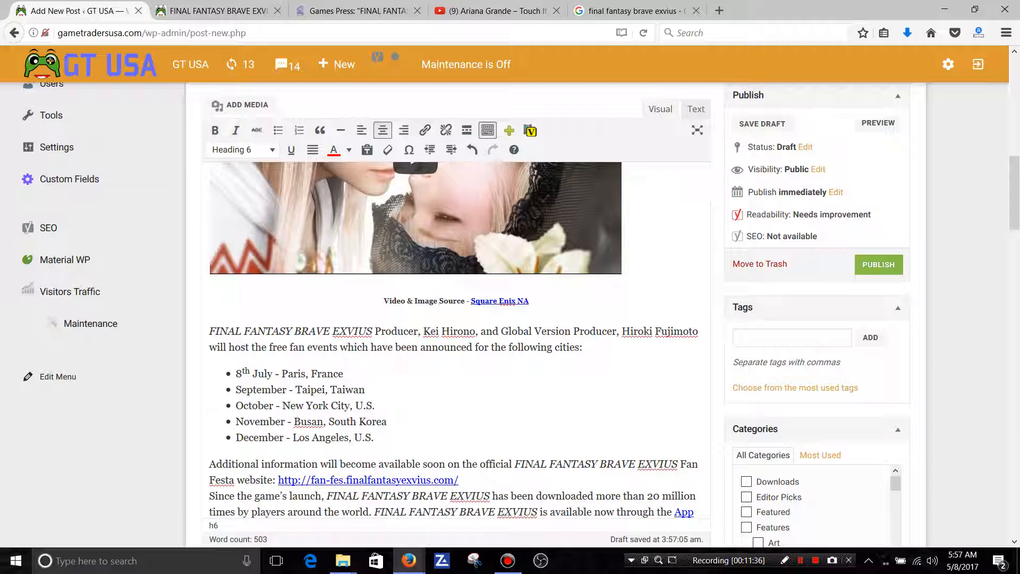
Copy the words "FINAL FANTASY BRAVE EXVIUS" from the post title.
scroll(457, 319, down, 2)
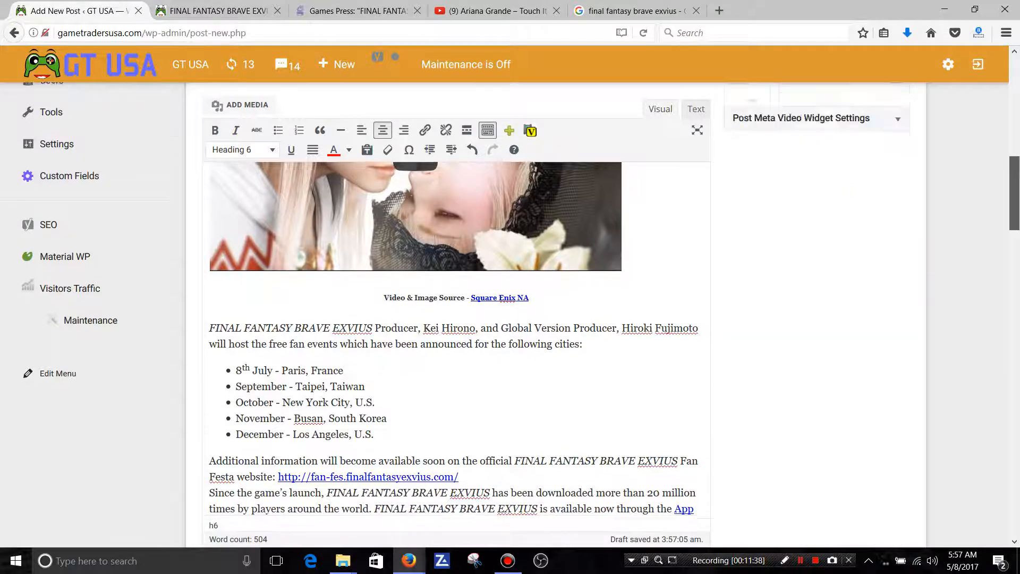
drag(1014, 203, 1014, 95)
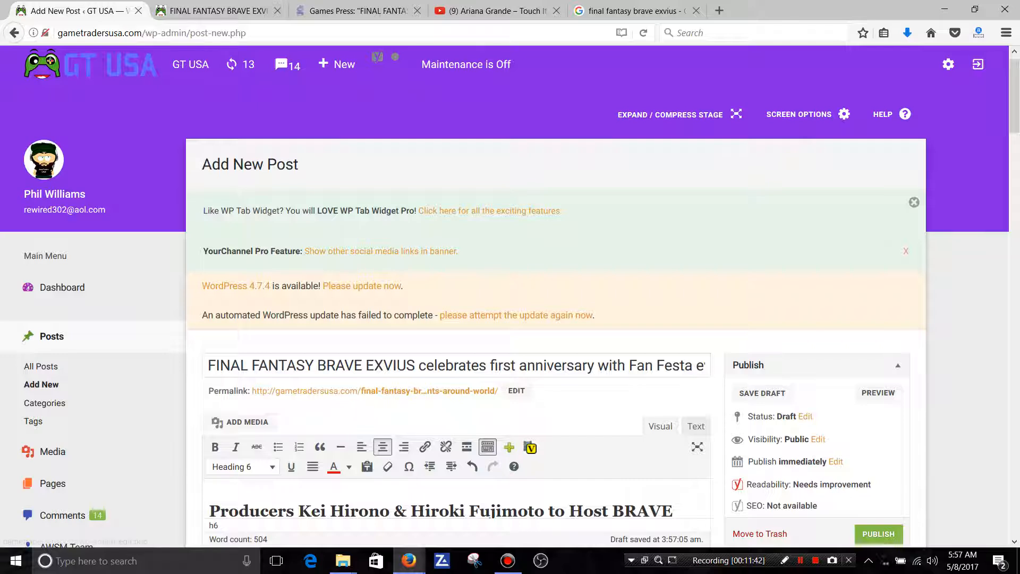
click(208, 365)
drag(207, 365, 415, 365)
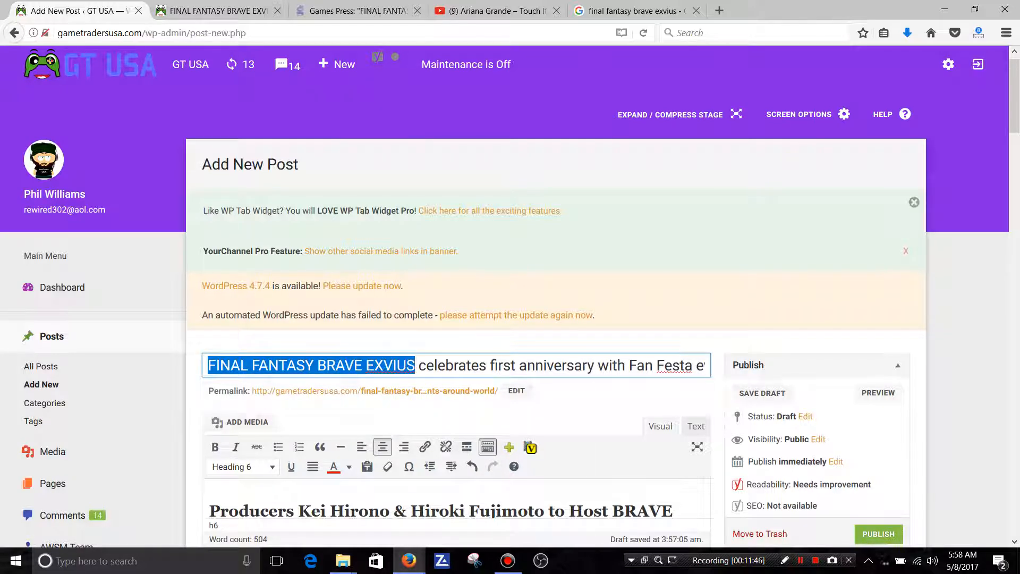
right_click(400, 366)
click(420, 431)
Upload the images n318, n319 and n320 from the GT USA New folder through the post's featured image chooser.
scroll(457, 340, down, 12)
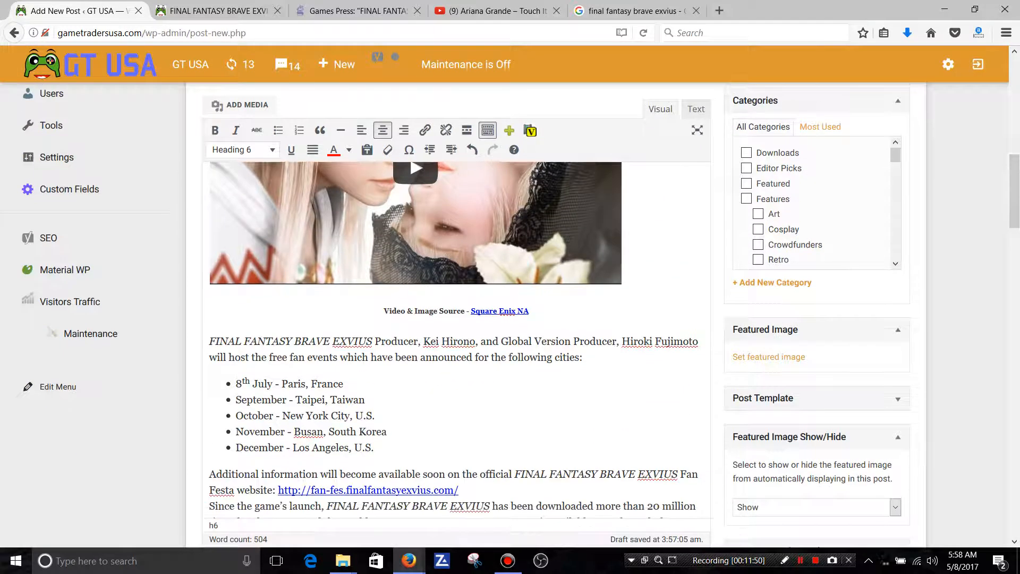
click(769, 357)
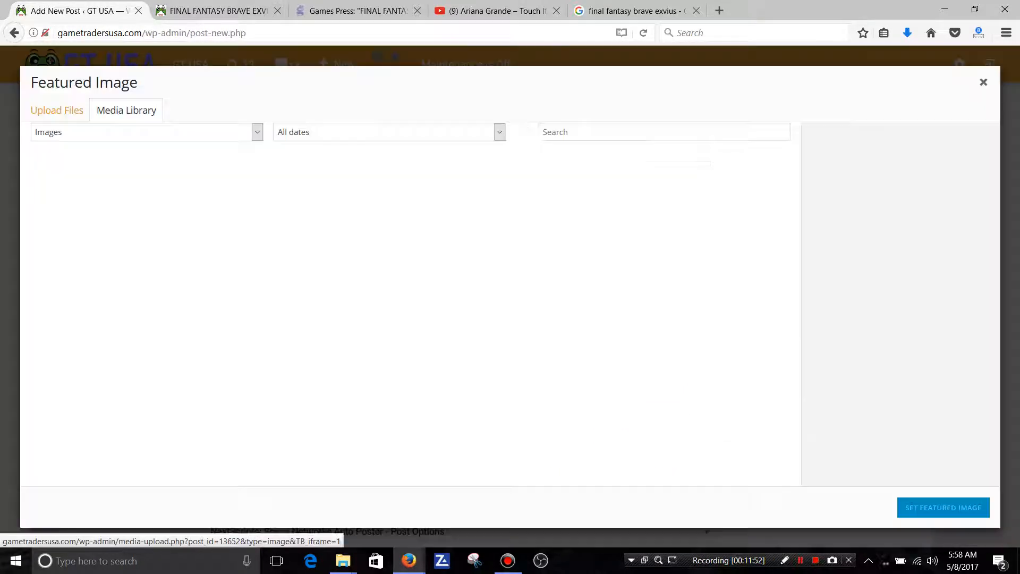
click(56, 110)
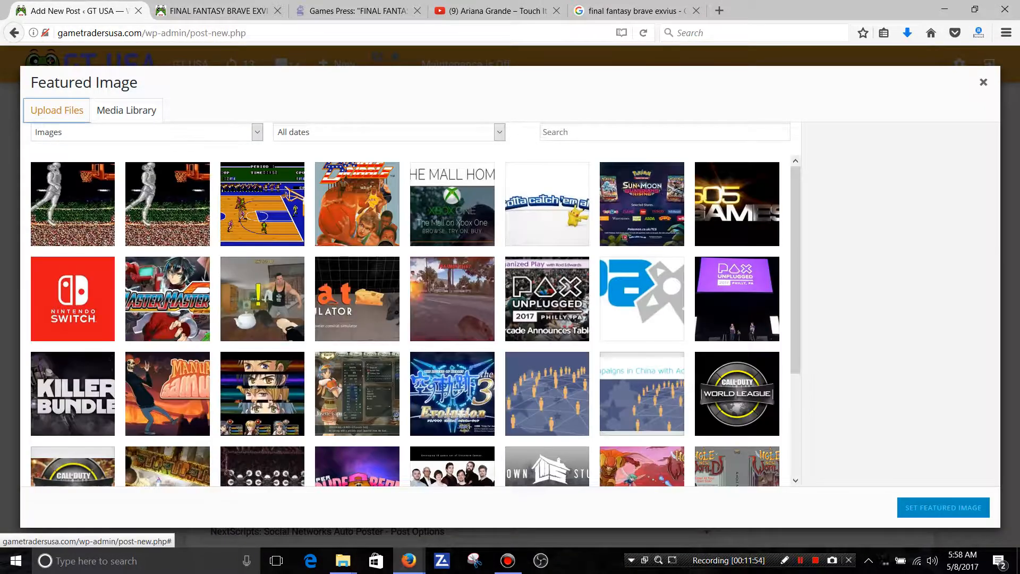
click(510, 300)
drag(493, 82, 494, 246)
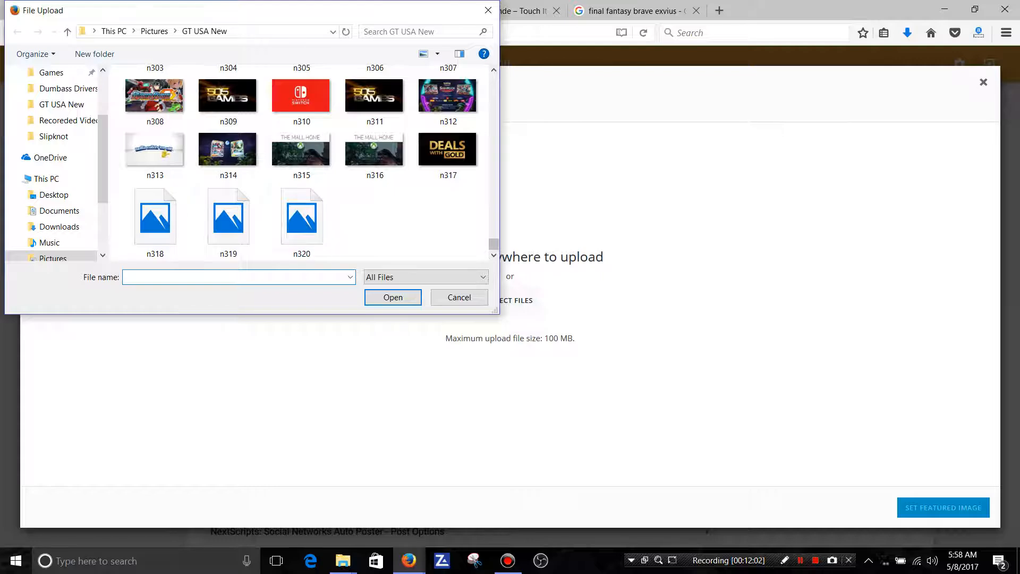
click(155, 221)
ctrl+click(229, 220)
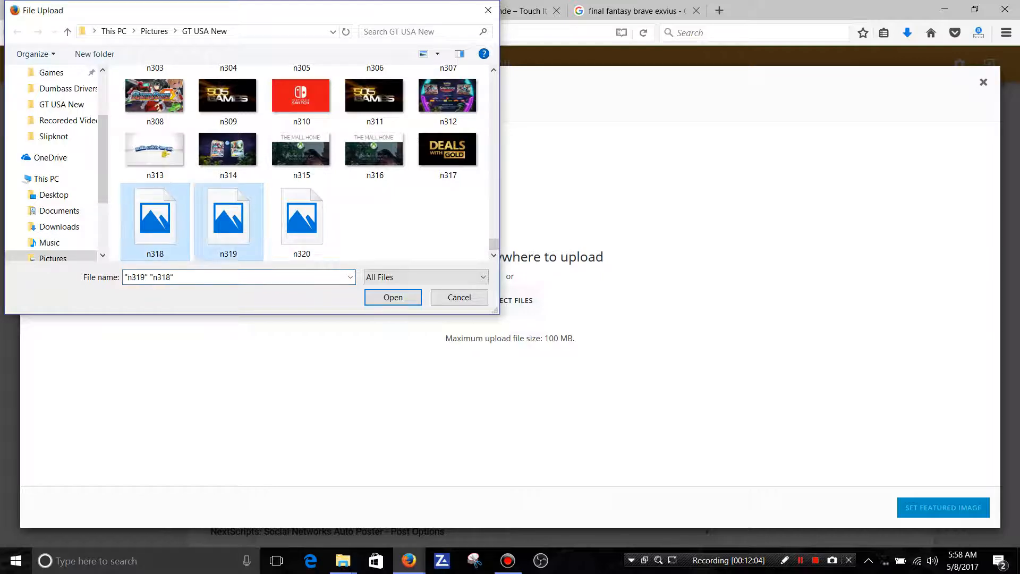
ctrl+click(301, 220)
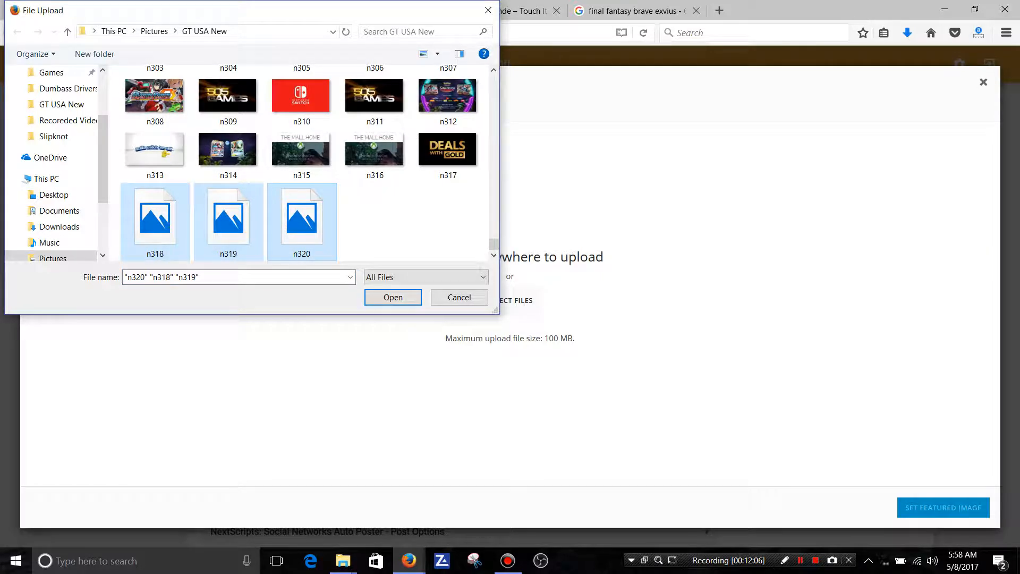
click(393, 298)
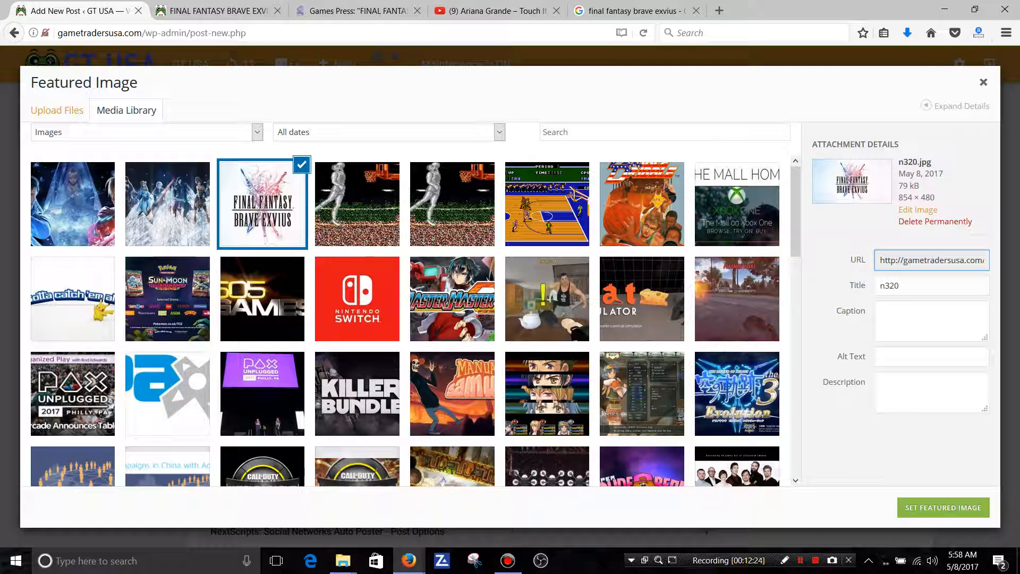
Set the title of image n320 to "FINAL FANTASY BRAVE EXVIUS - #GTUSA 1", pasting the copied game name.
key(Tab)
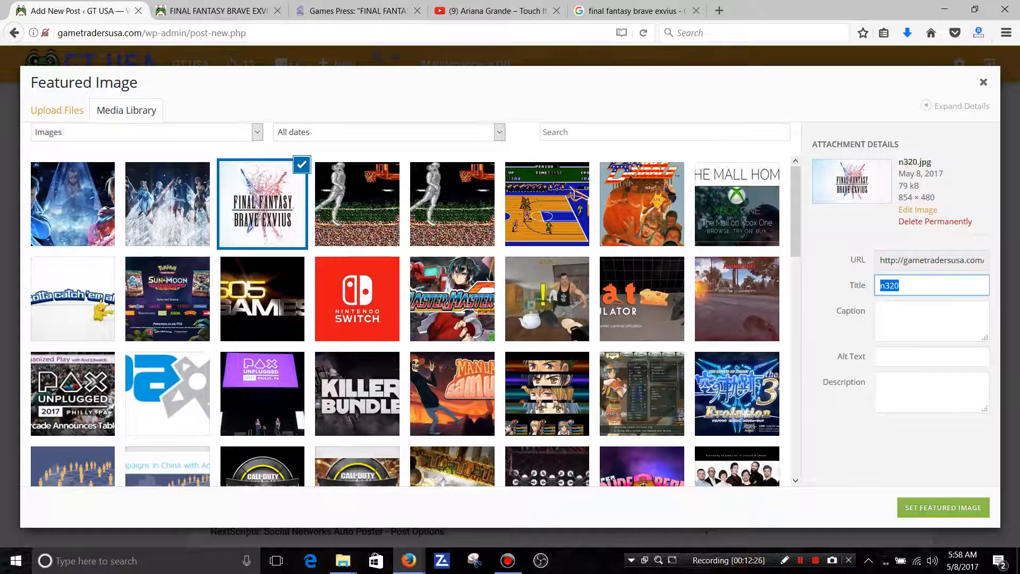
right_click(895, 287)
click(919, 336)
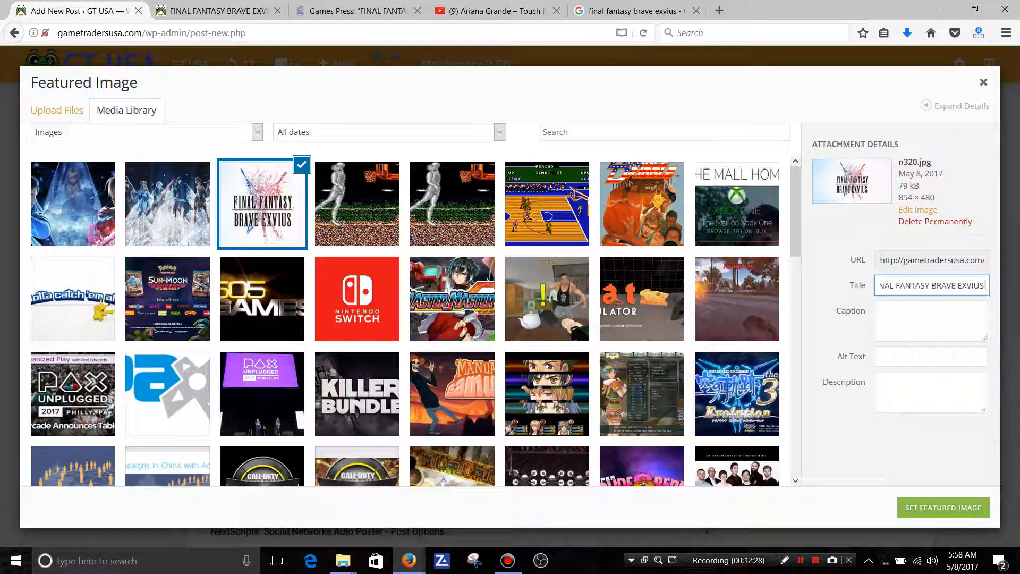
text(-)
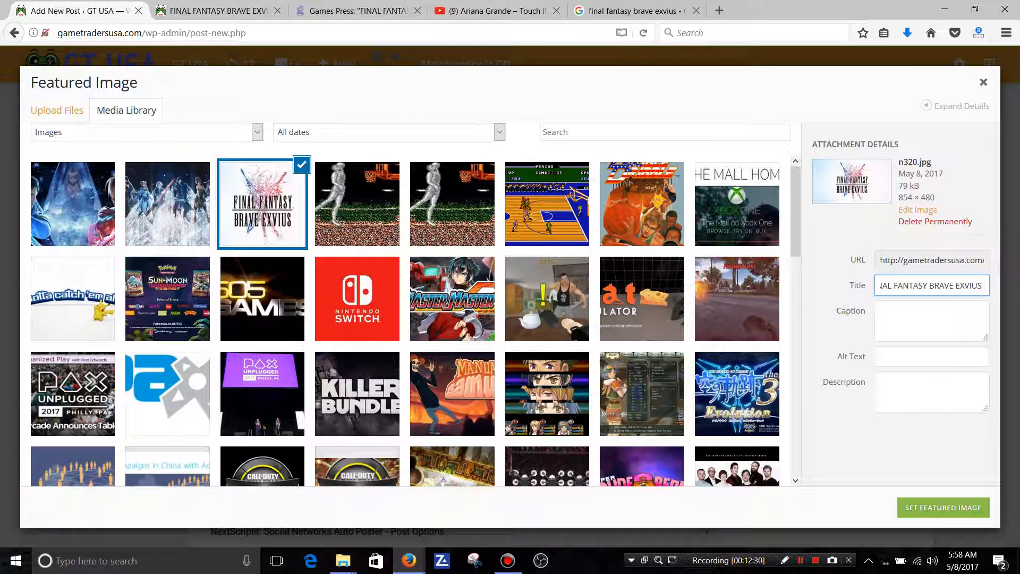
text( #GTUSA 1)
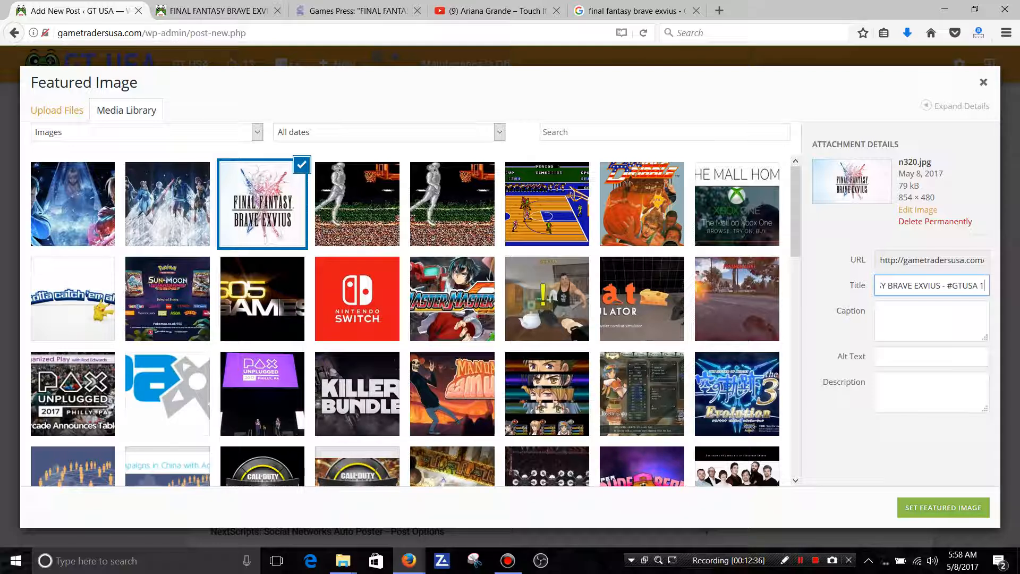
Copy the new title of image n320 and set its alt text to "FINAL FANTASY BRAVE EXVIUS - #GTUSA 1".
key(ctrl+a)
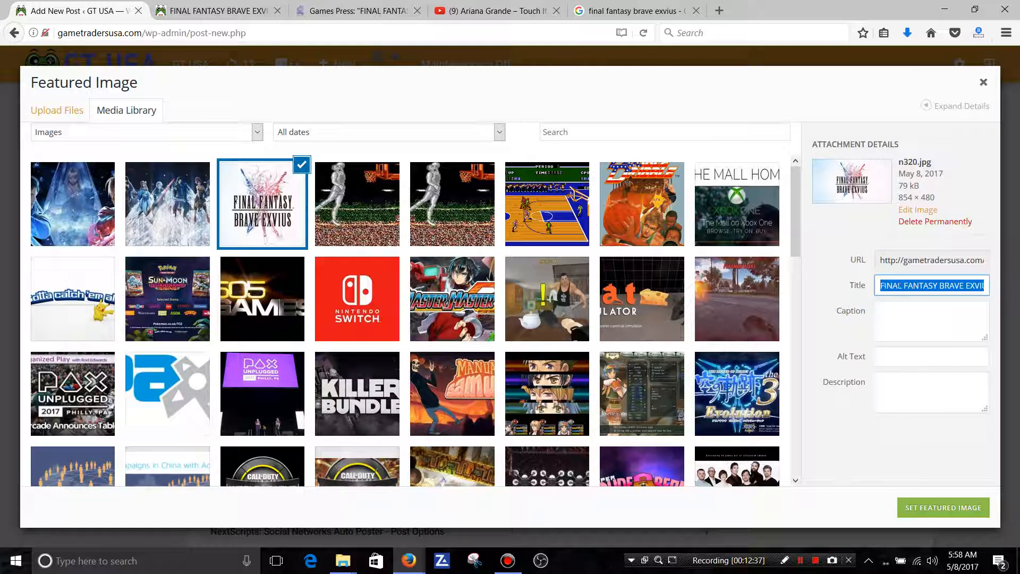
right_click(900, 285)
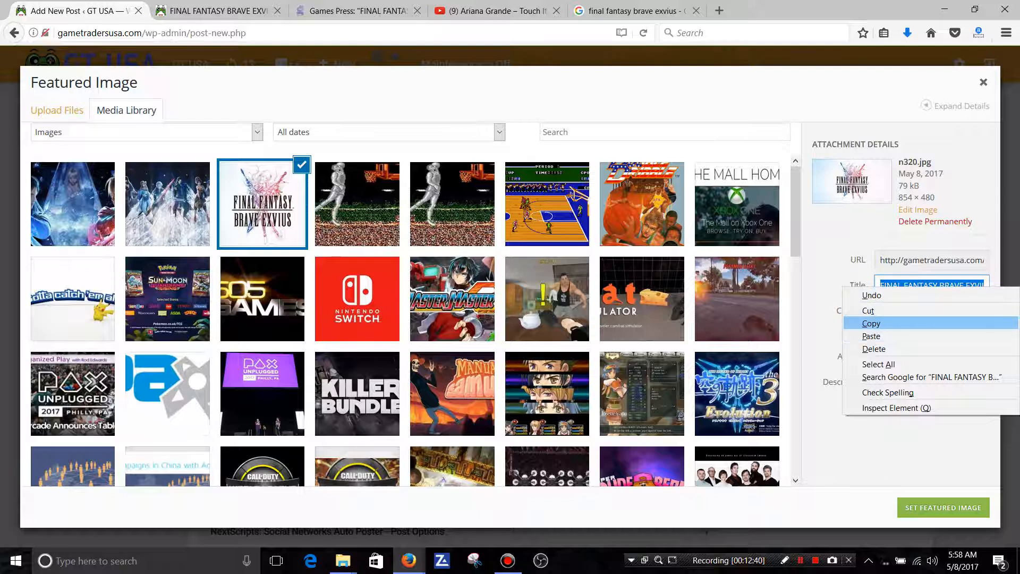
click(871, 323)
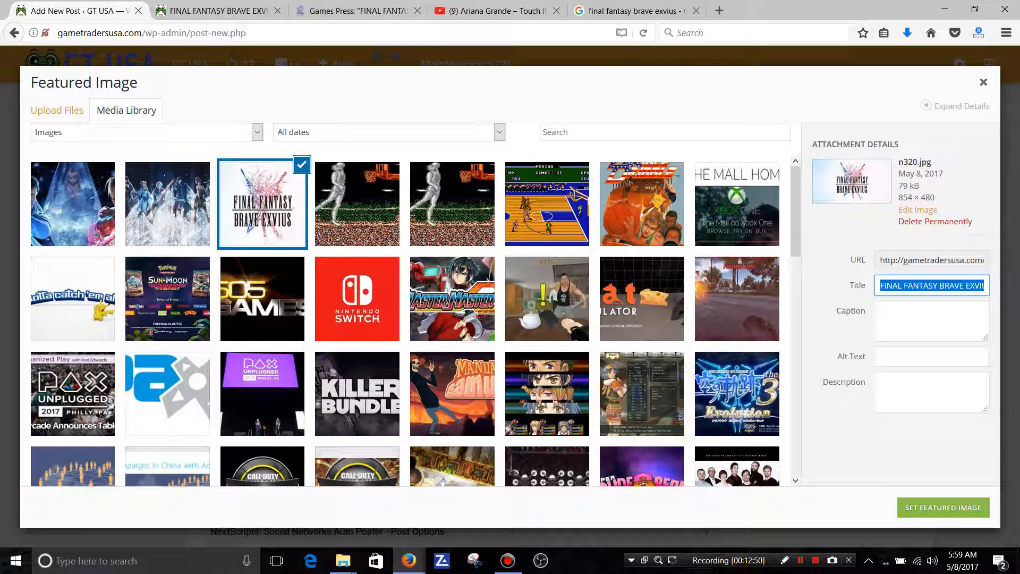
click(884, 358)
right_click(884, 358)
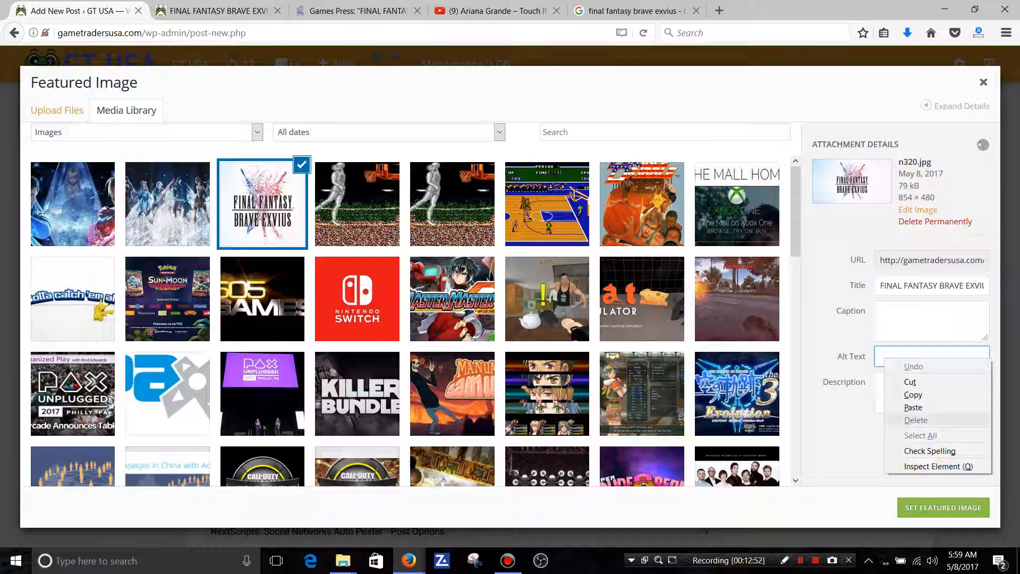
click(914, 407)
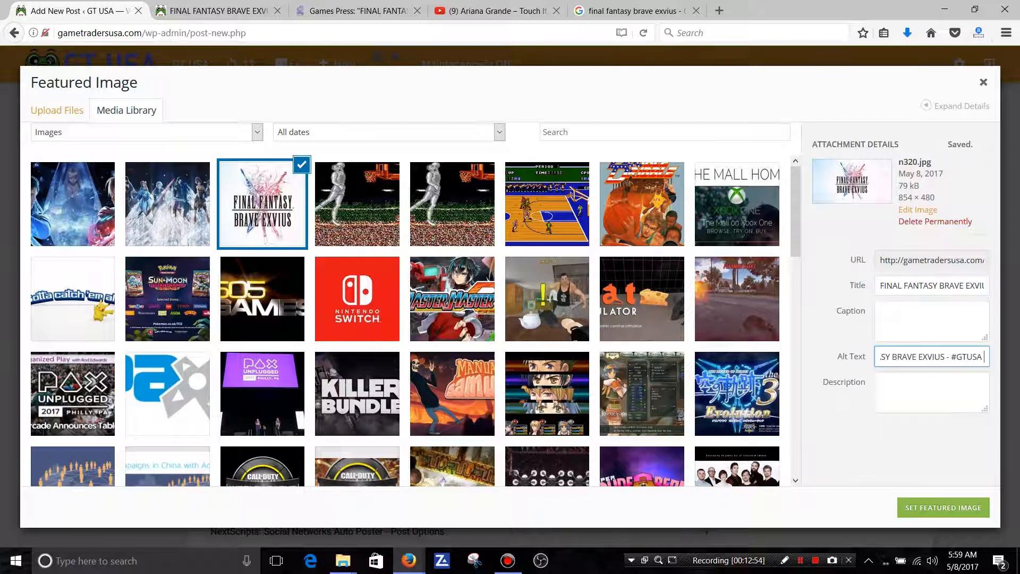
text(1)
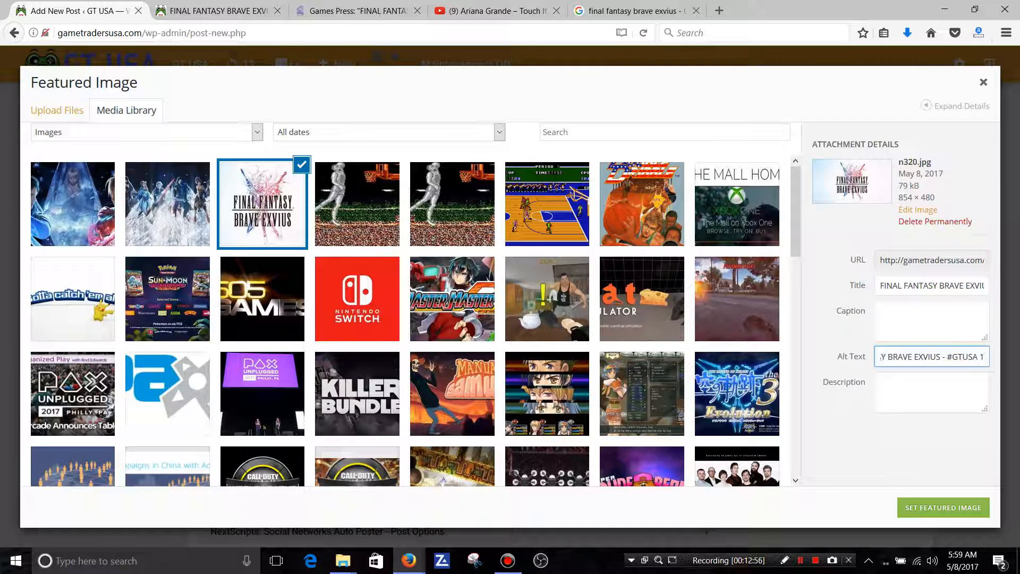
Set the description of image n320 to "FINAL FANTASY BRAVE EXVIUS - #GTUSA 1.".
click(895, 391)
right_click(895, 391)
click(916, 444)
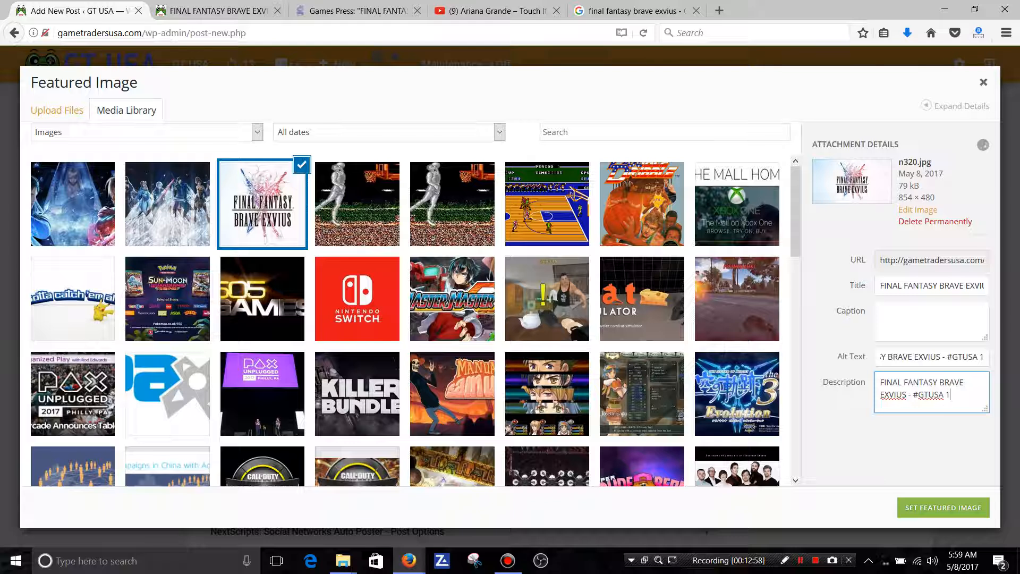
text(.)
Set the title of image n318 to "FINAL FANTASY BRAVE EXVIUS - #GTUSA 2".
click(168, 204)
click(168, 204)
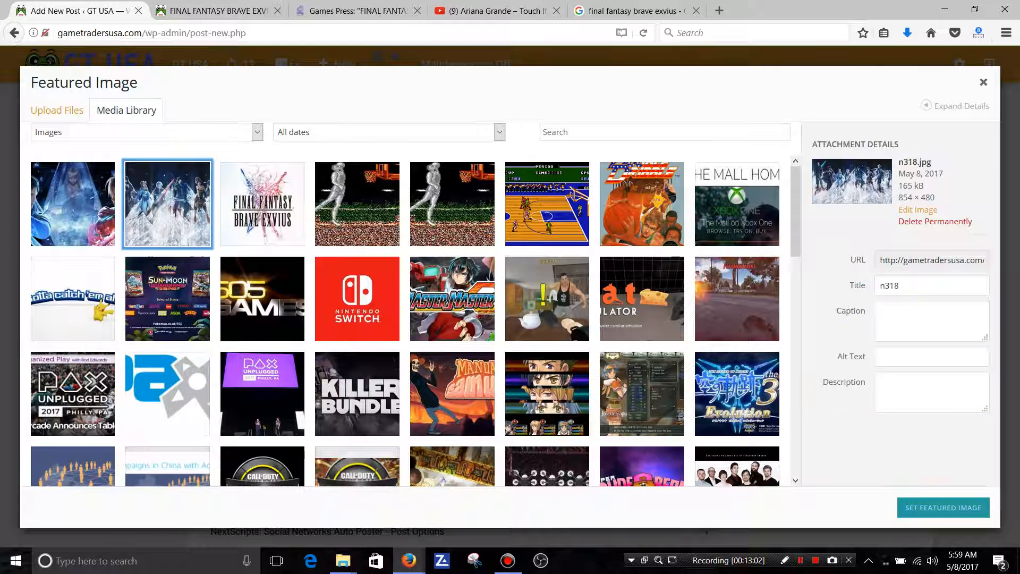
double_click(894, 287)
right_click(894, 290)
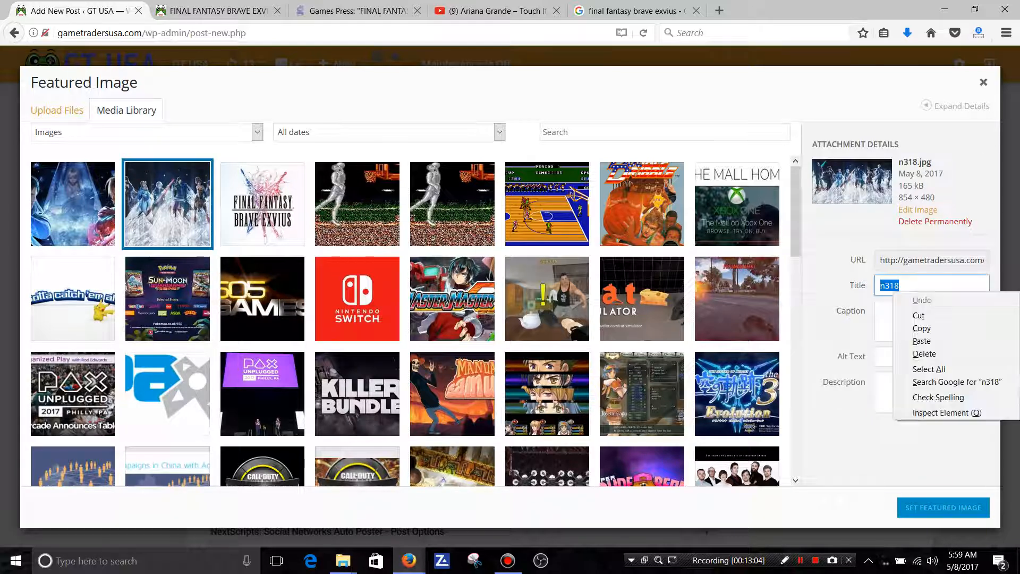
click(921, 341)
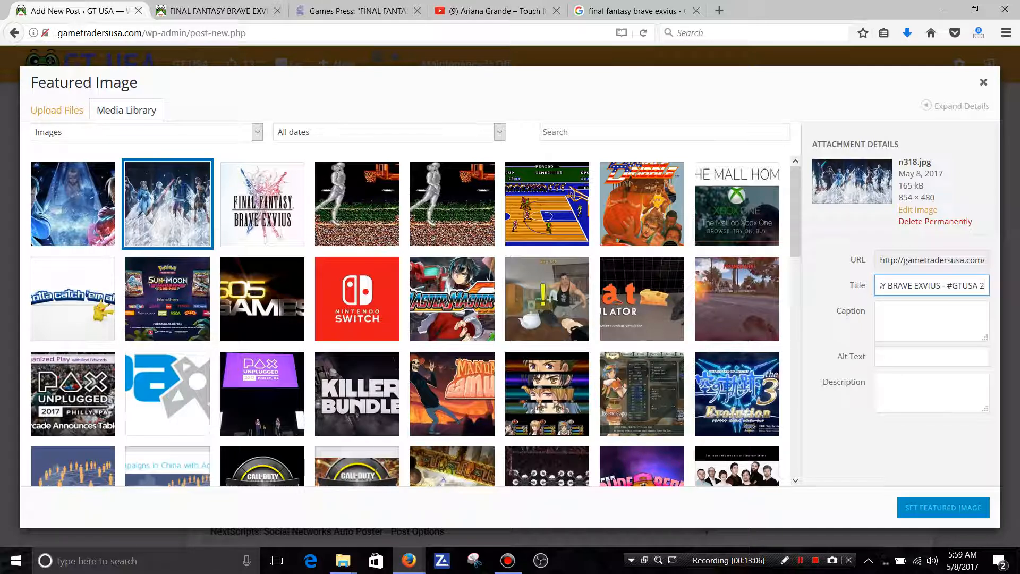
Fill in the alt text of image n318 with "FINAL FANTASY BRAVE EXVIUS - #GTUSA 2" and its description with the same text plus a period.
click(901, 357)
right_click(902, 361)
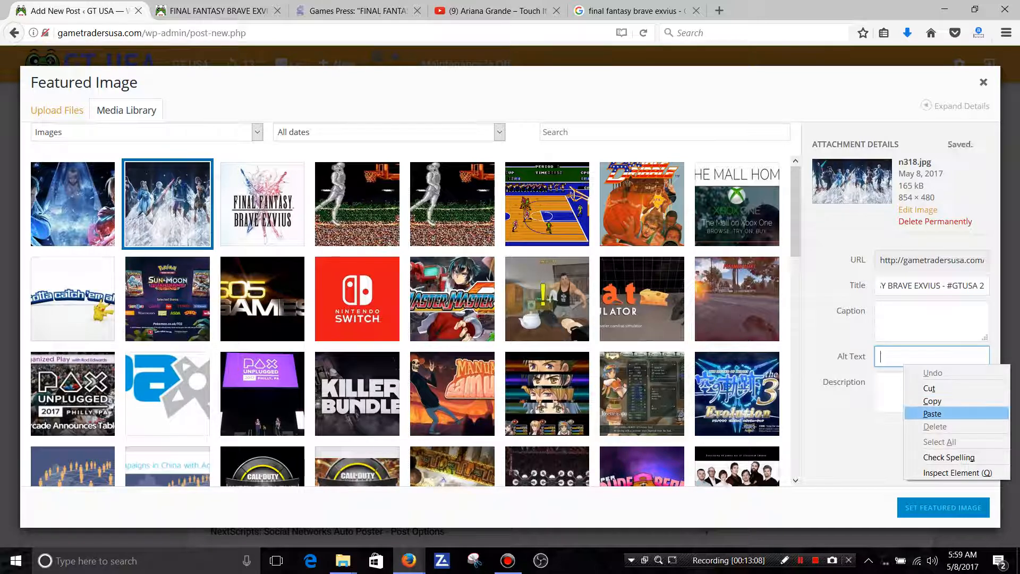
click(927, 411)
click(910, 384)
right_click(911, 384)
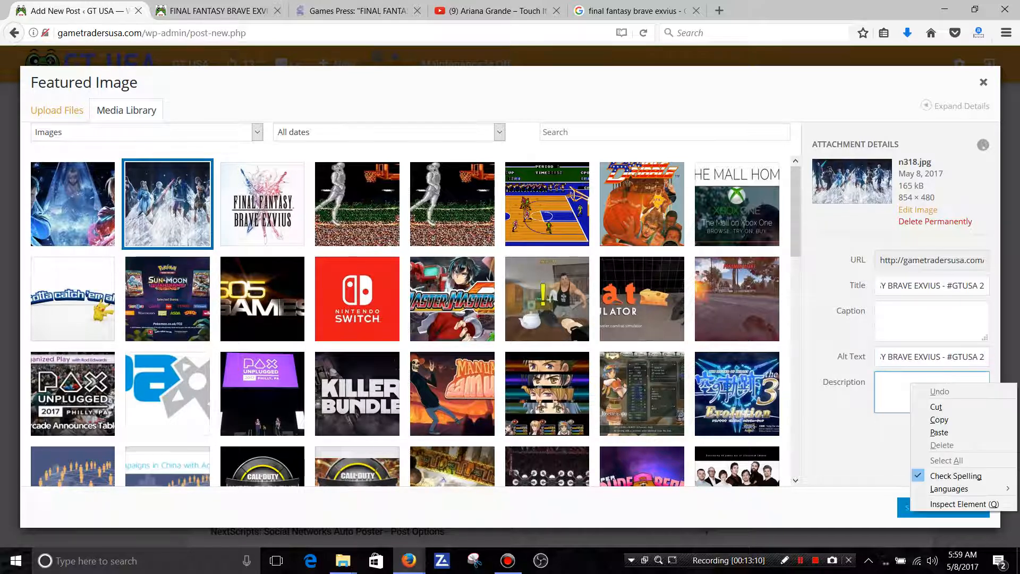
click(939, 432)
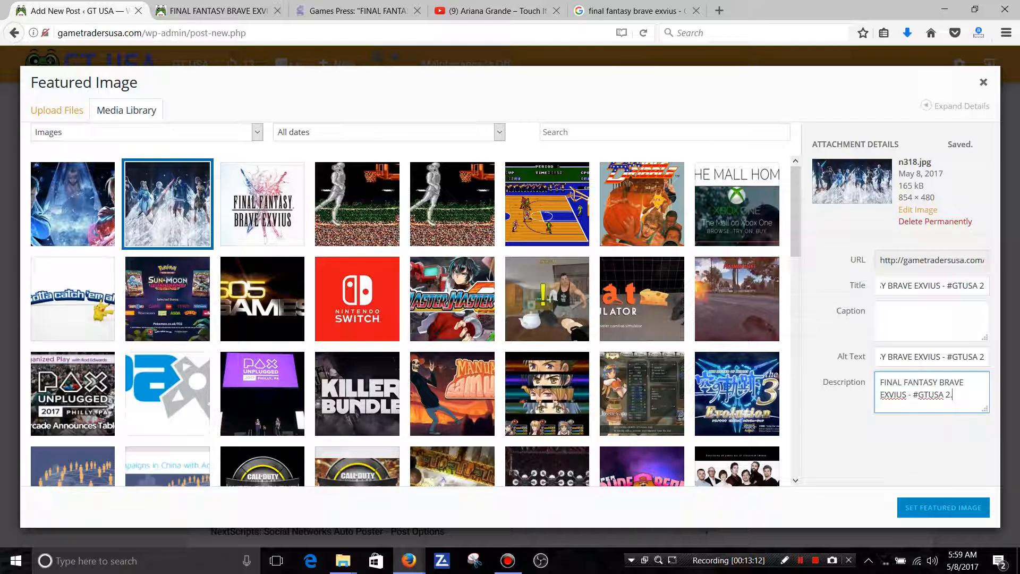
Set the title of image n319 to "FINAL FANTASY BRAVE EXVIUS - #GTUSA 3".
click(73, 204)
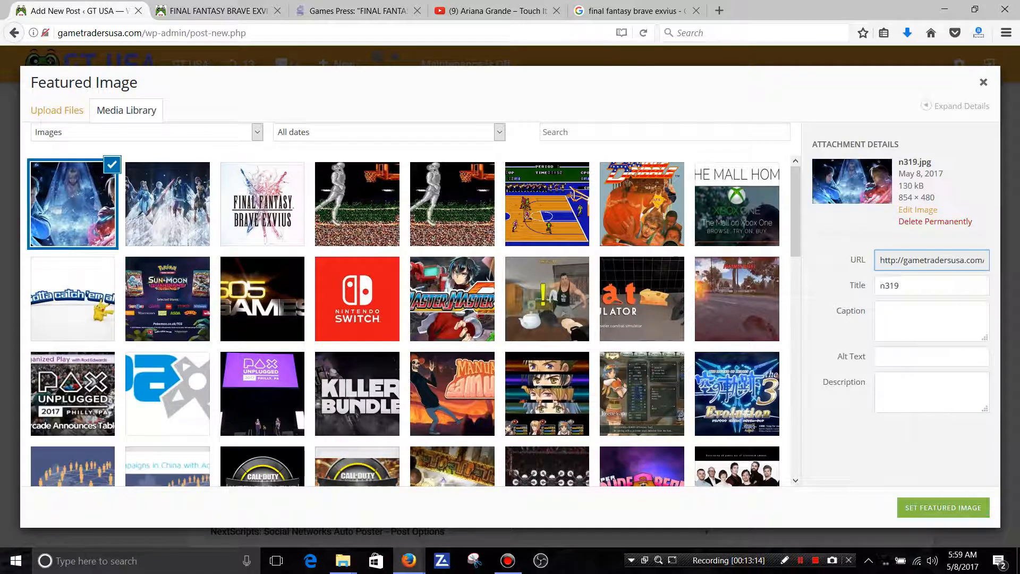
double_click(888, 286)
right_click(894, 287)
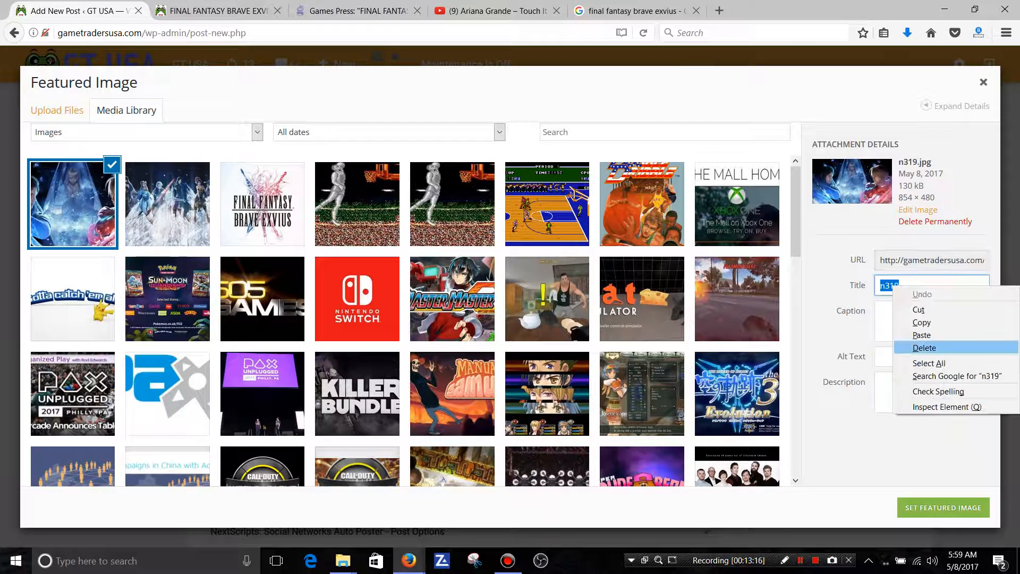
click(922, 334)
text(3)
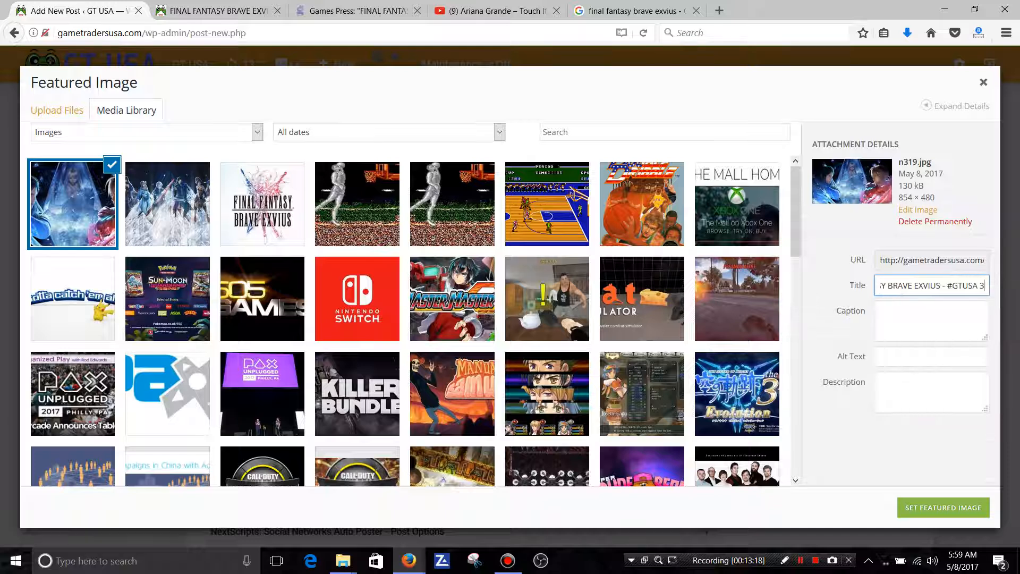
Fill in the alt text of image n319 with "FINAL FANTASY BRAVE EXVIUS - #GTUSA 3" and its description with the same text plus a period.
click(906, 356)
right_click(907, 359)
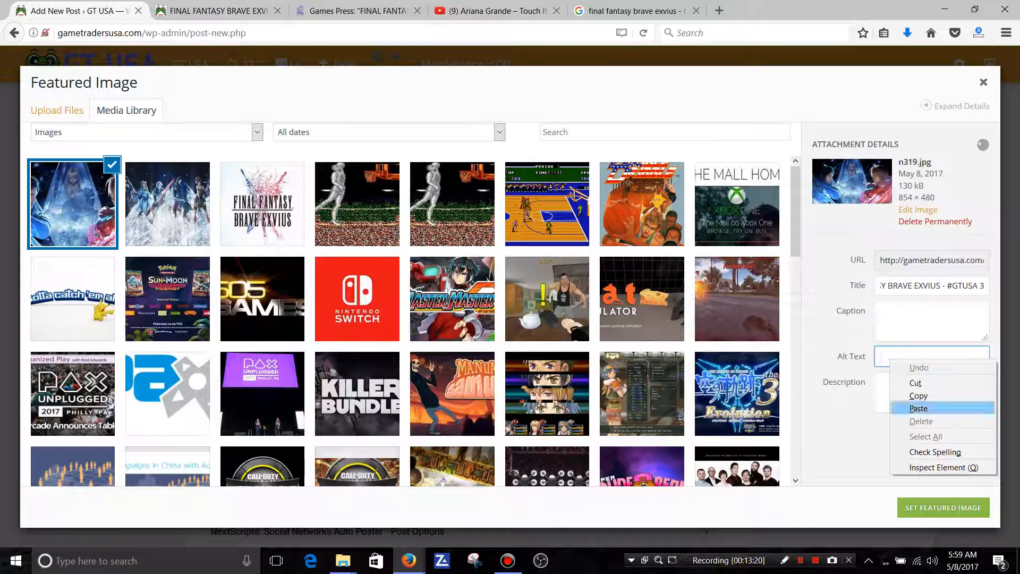
click(922, 405)
text(3)
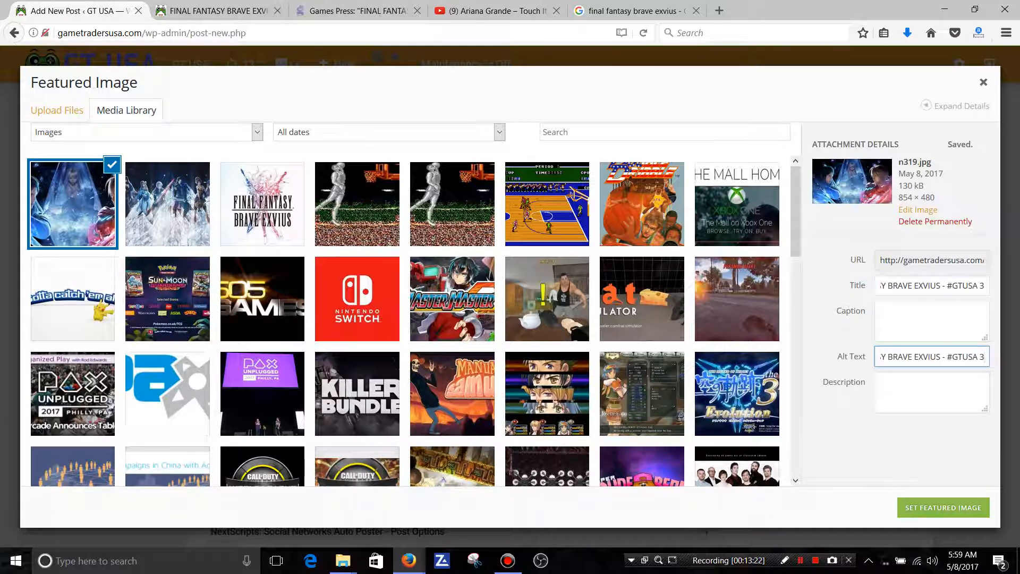
right_click(905, 392)
click(927, 441)
text(3.)
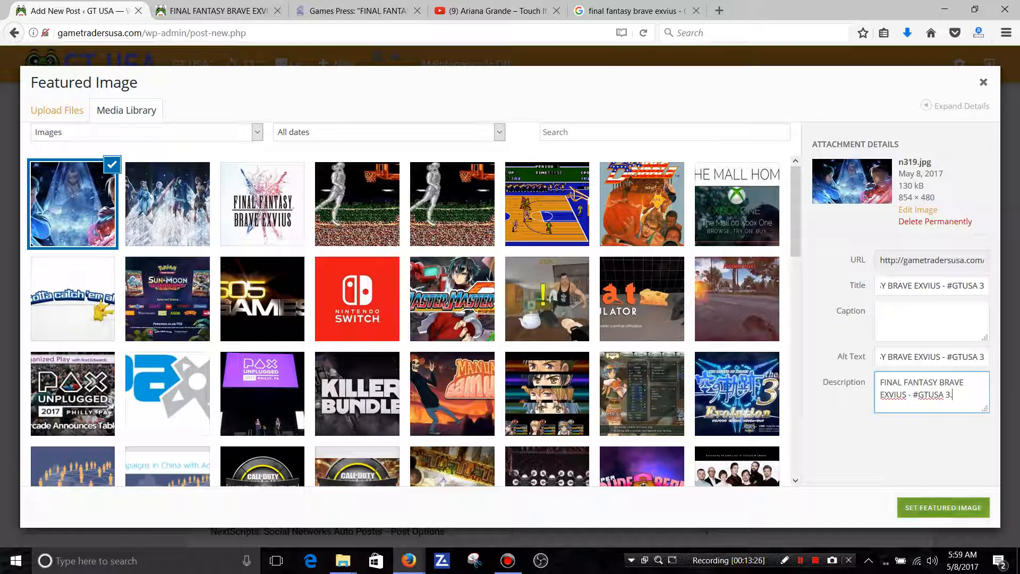
Set the logo image n320 as the post's featured image.
click(263, 204)
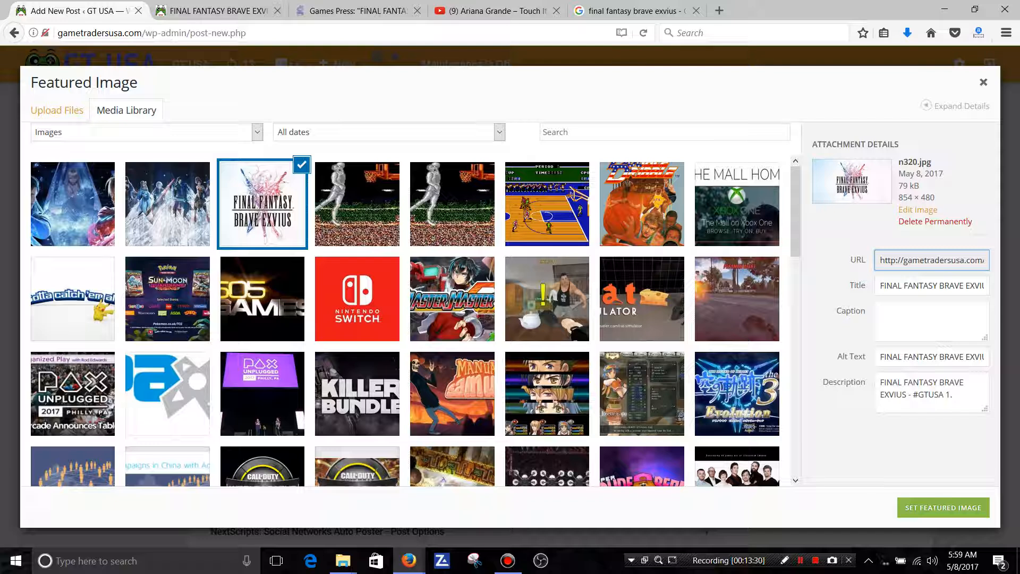
click(943, 508)
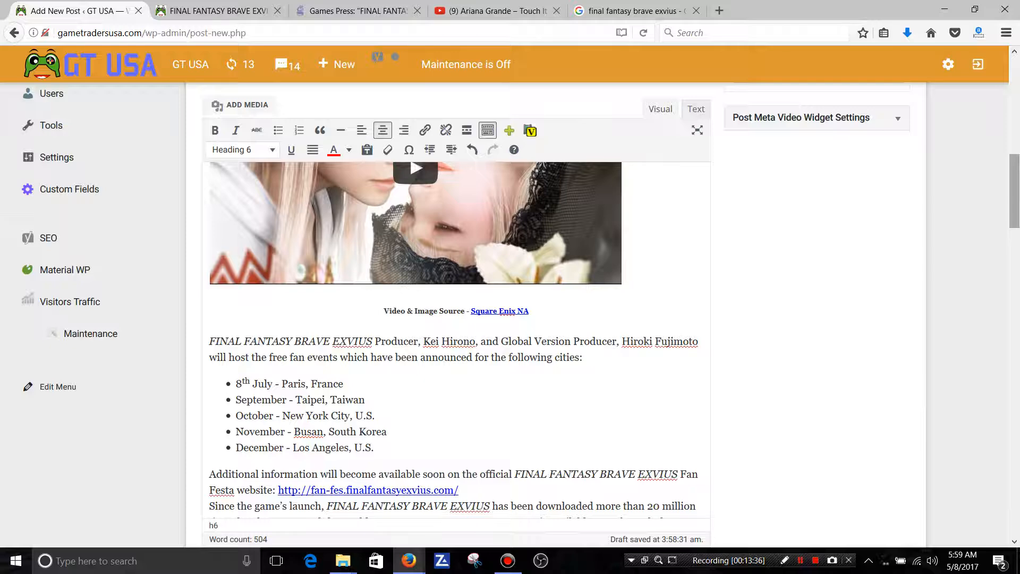
scroll(457, 319, down, 5)
scroll(457, 318, down, 5)
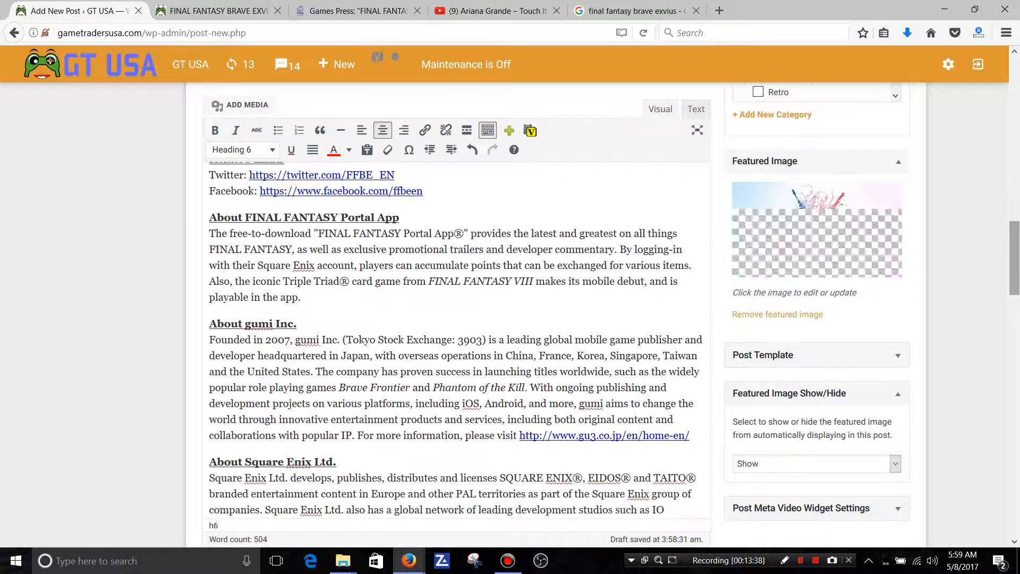
Add an empty paragraph above the "Related Links" heading and open the media library for inserting an image there.
scroll(457, 318, up, 6)
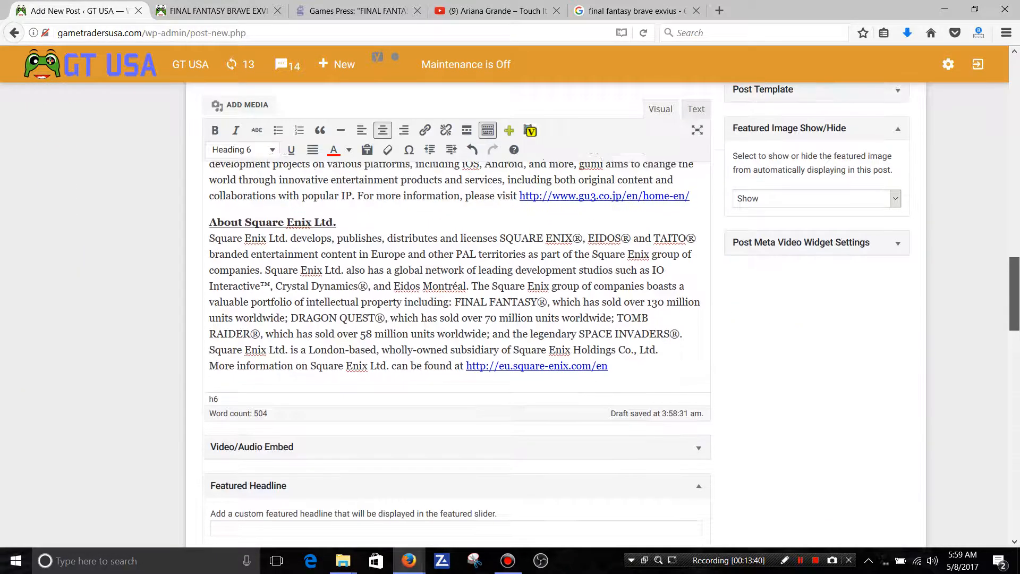
scroll(457, 319, up, 6)
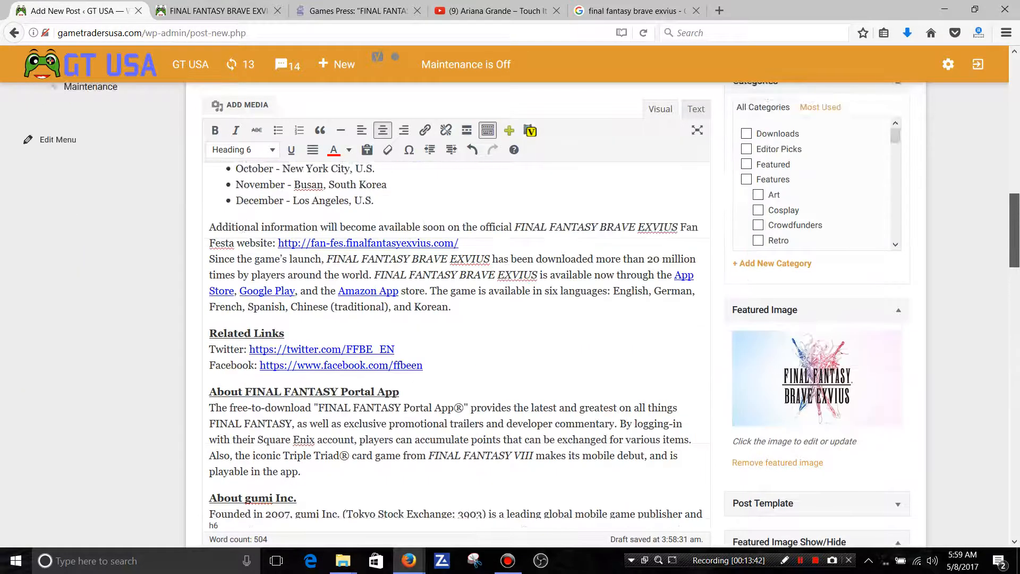
scroll(457, 319, up, 1)
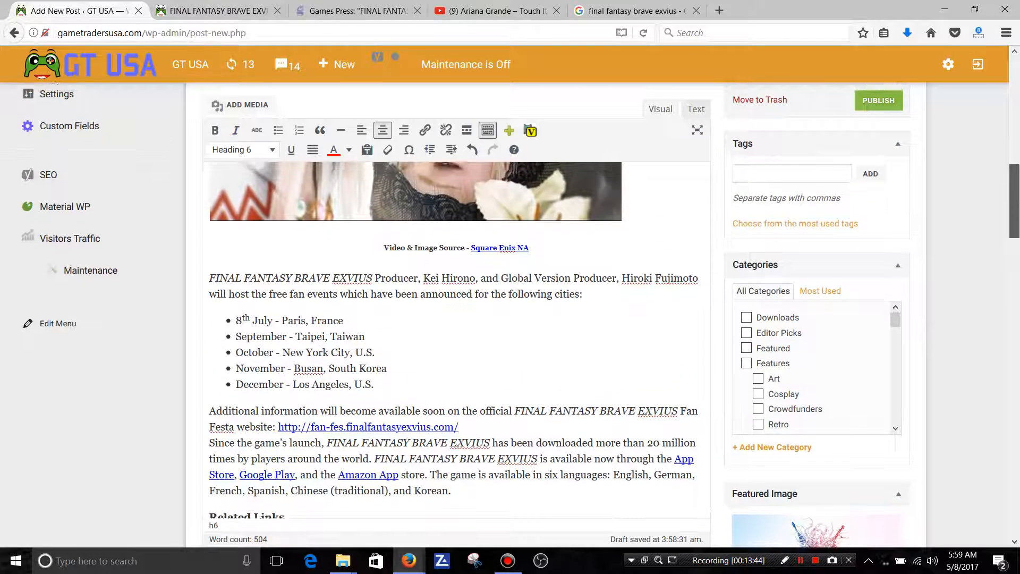
scroll(457, 319, down, 3)
scroll(457, 319, up, 1)
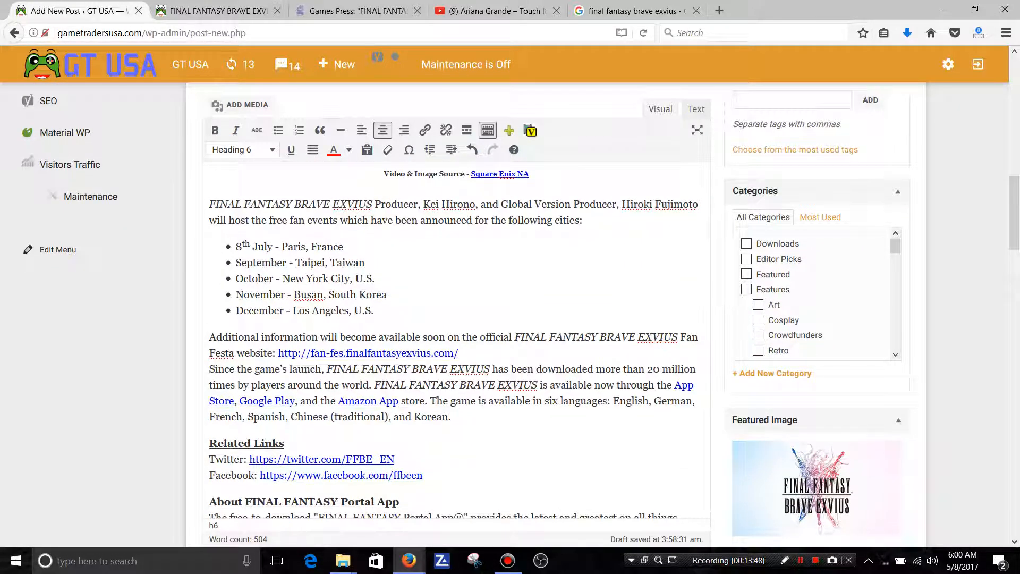
click(451, 417)
key(Return)
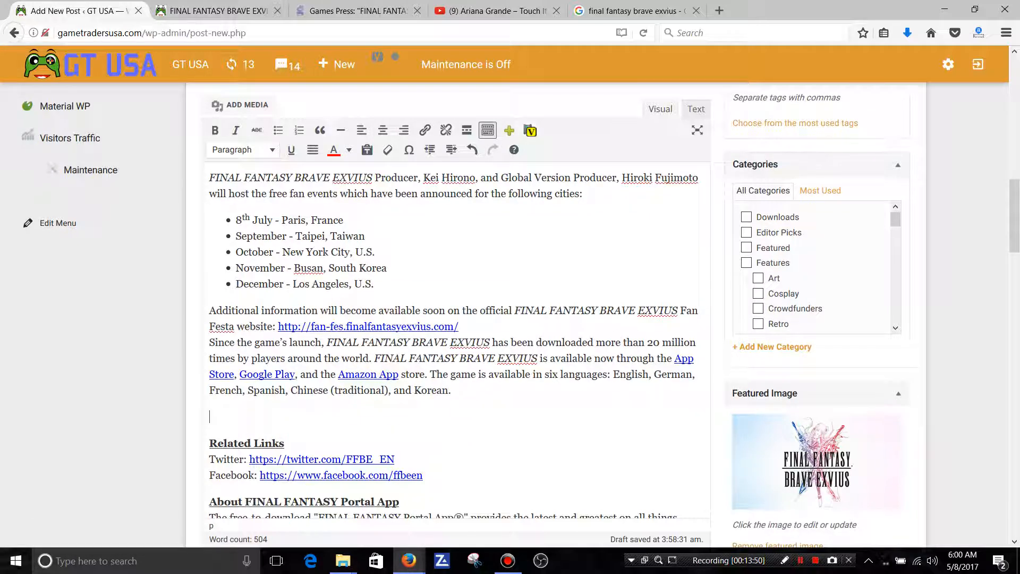
click(240, 105)
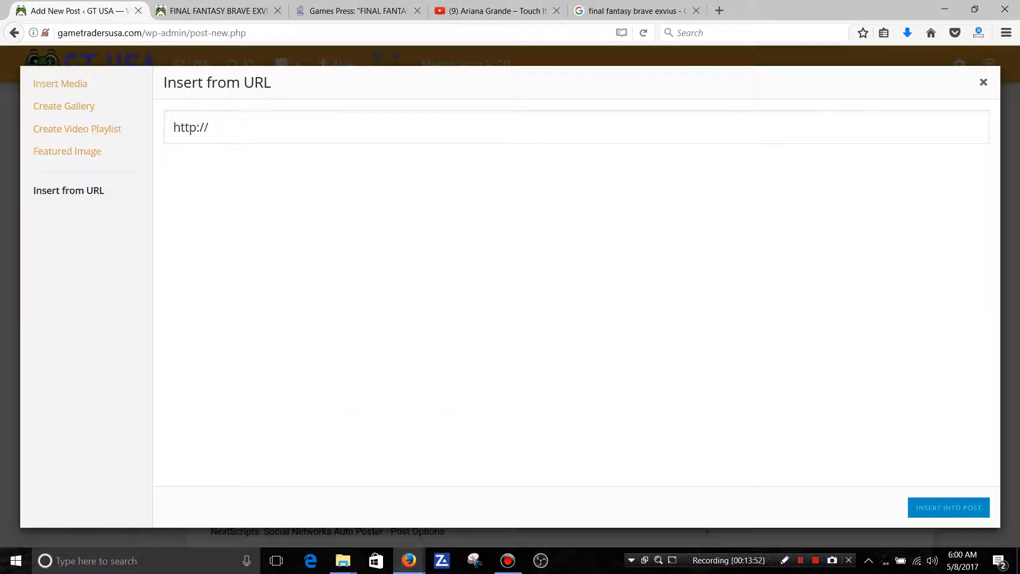
click(60, 84)
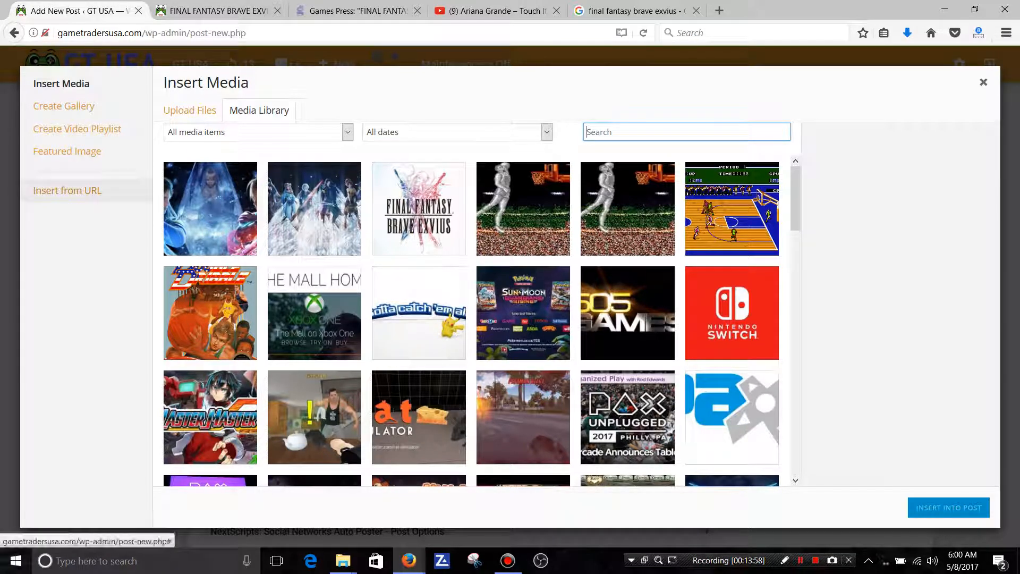
click(190, 110)
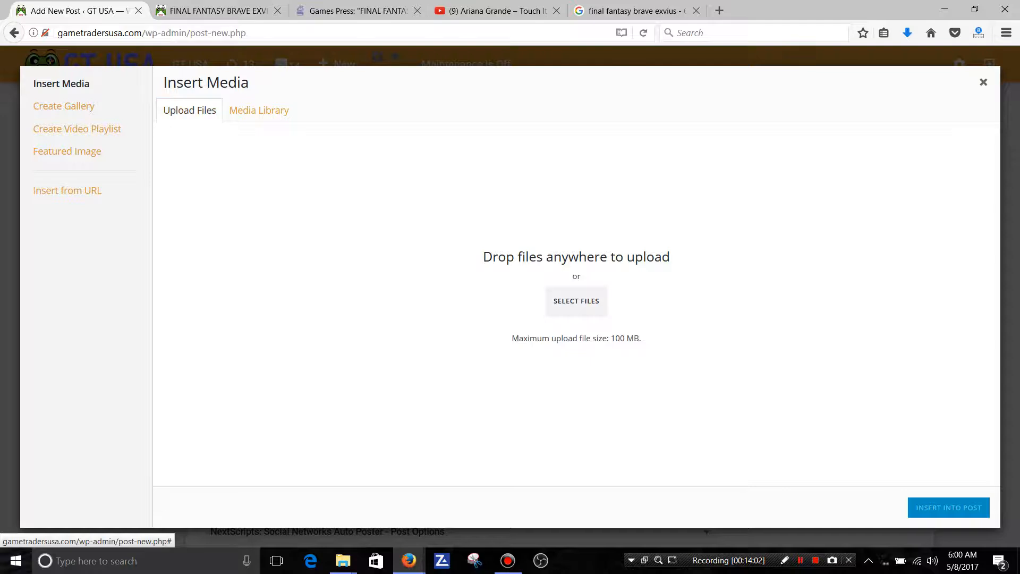
click(576, 300)
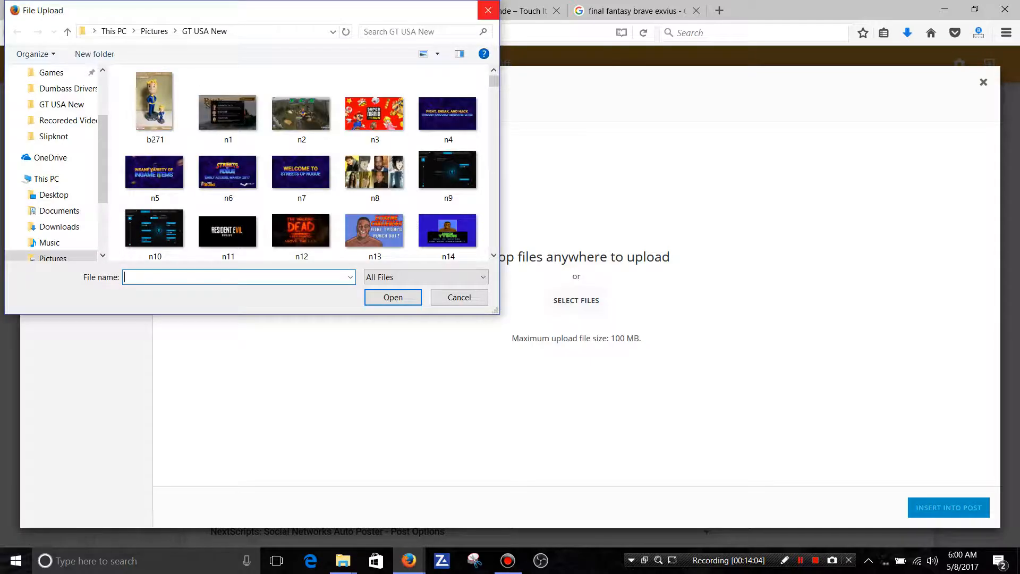
click(488, 11)
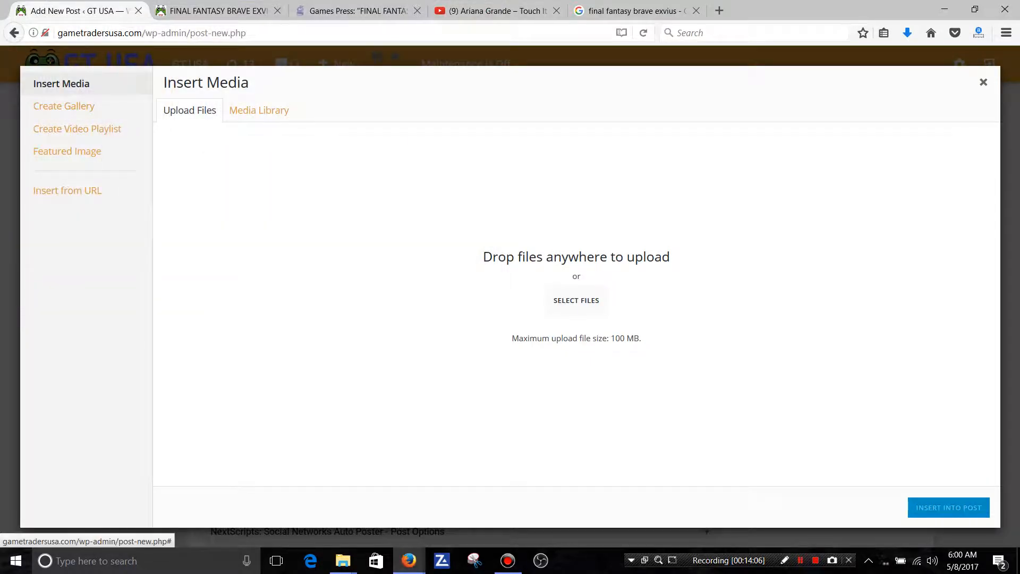
click(259, 110)
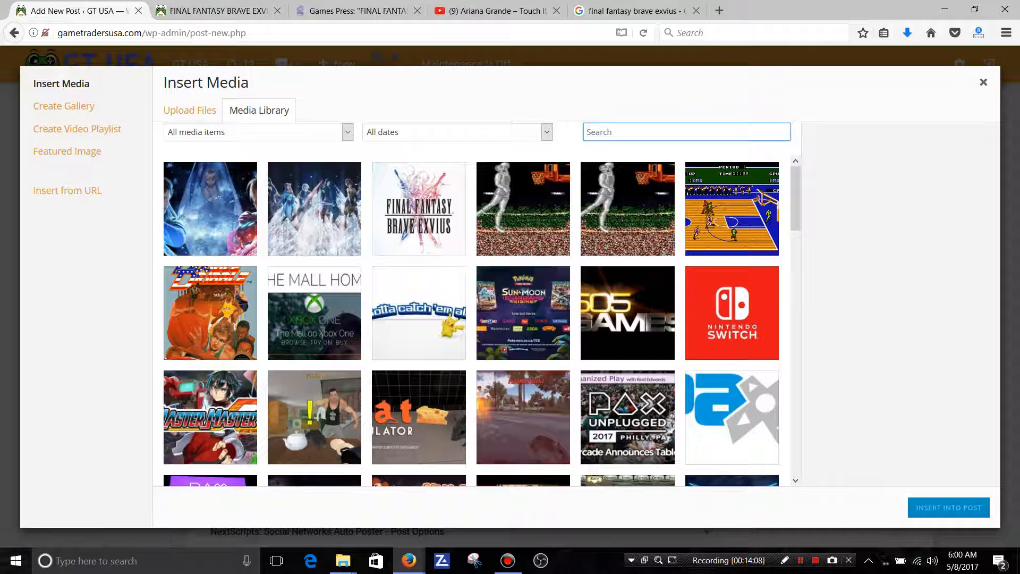
Insert image n318 into the empty paragraph above "Related Links".
click(314, 209)
click(948, 507)
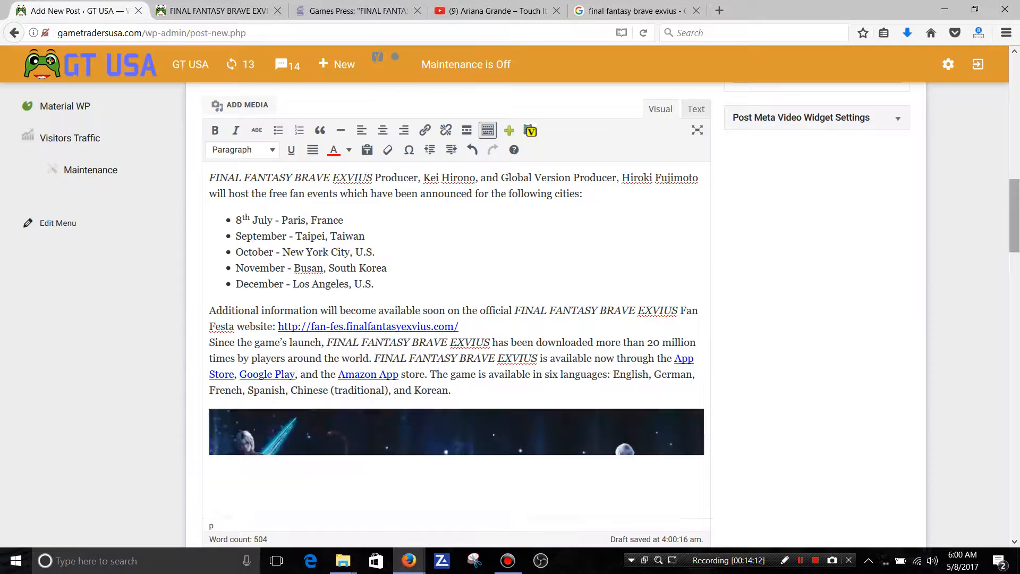
Insert image n319 in a new paragraph between the FINAL FANTASY Portal App section and the "About gumi Inc." heading.
scroll(457, 345, down, 10)
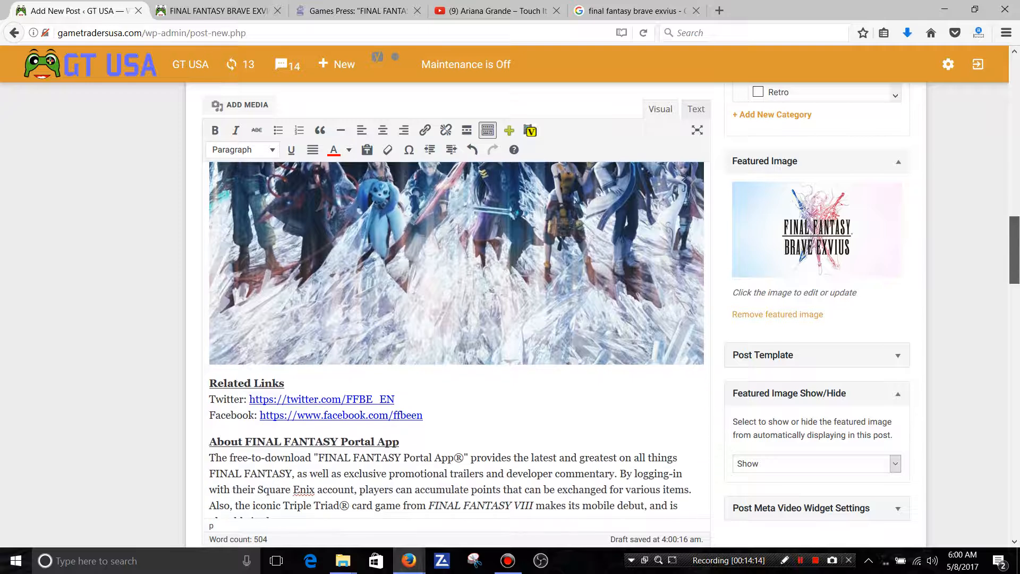
scroll(457, 345, down, 3)
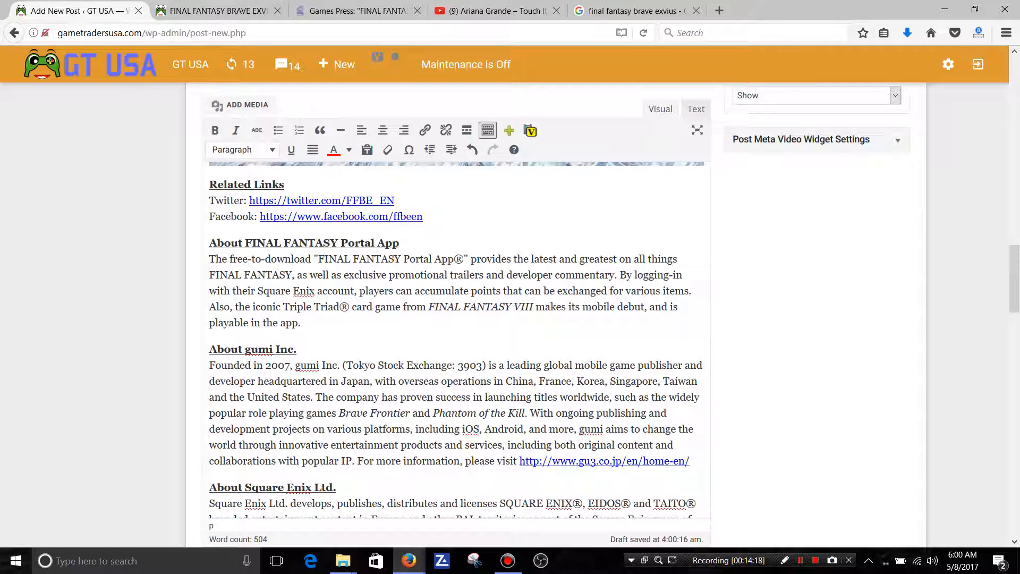
click(301, 322)
scroll(457, 318, down, 5)
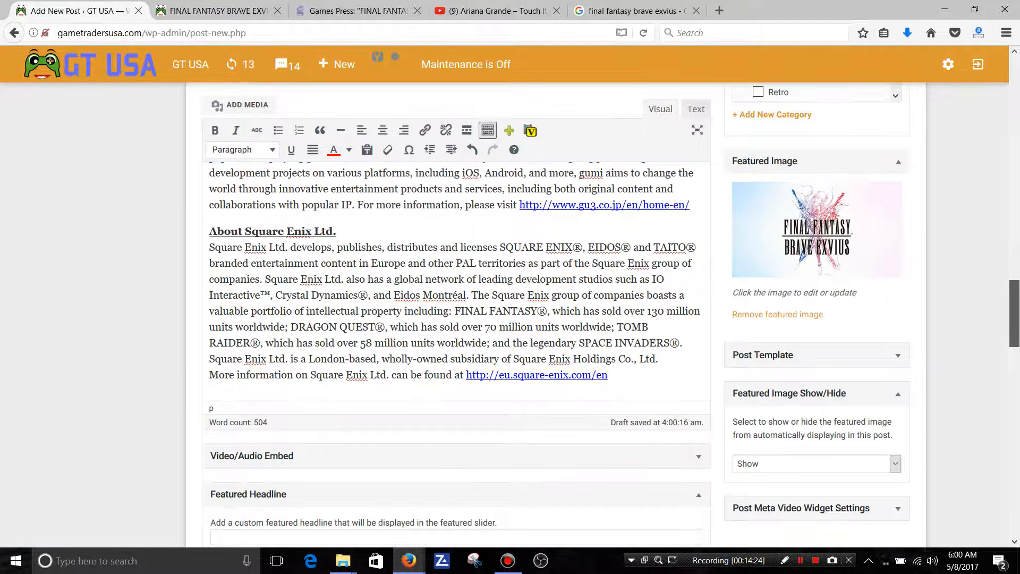
click(609, 457)
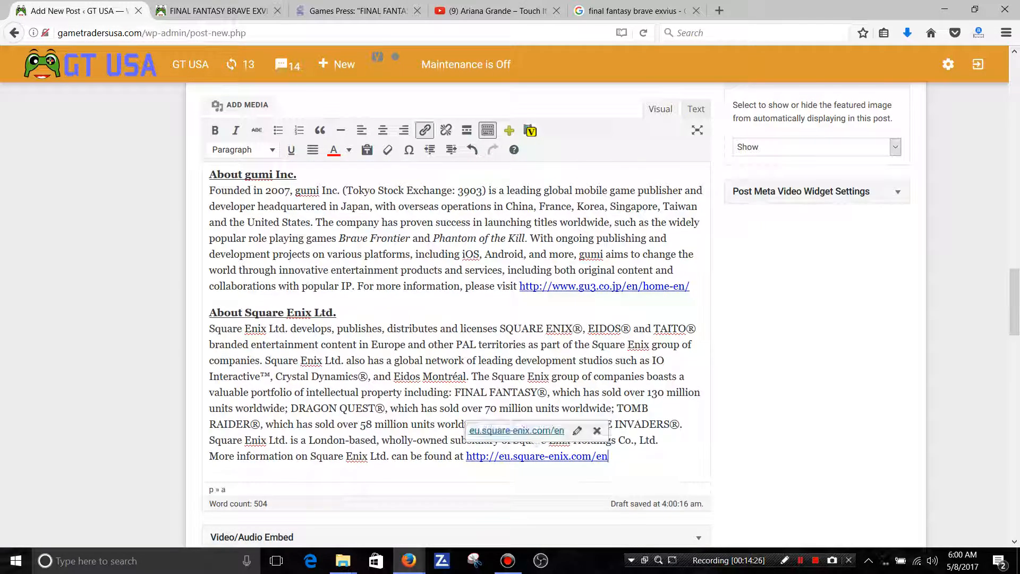
click(607, 440)
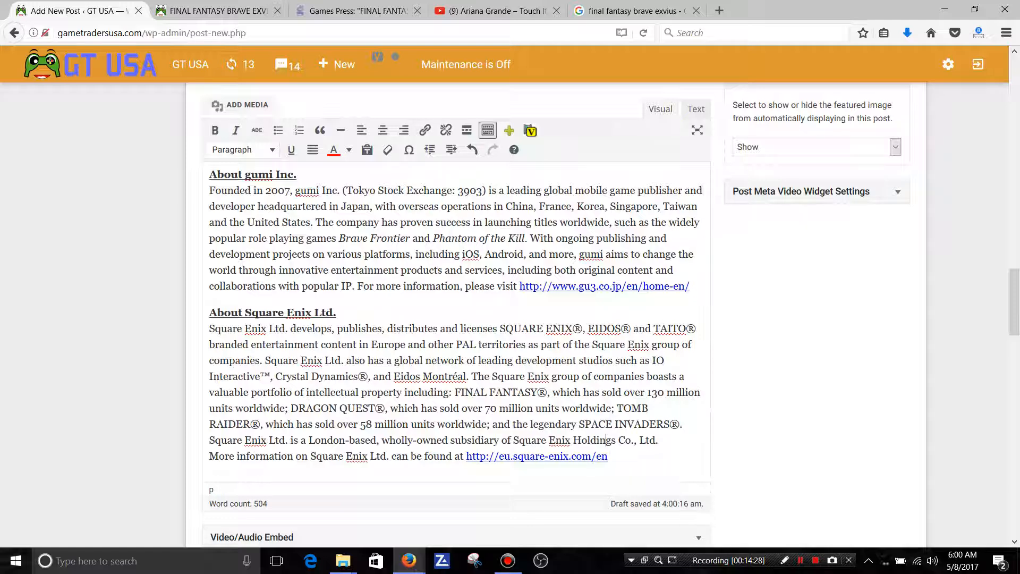
scroll(607, 440, up, 5)
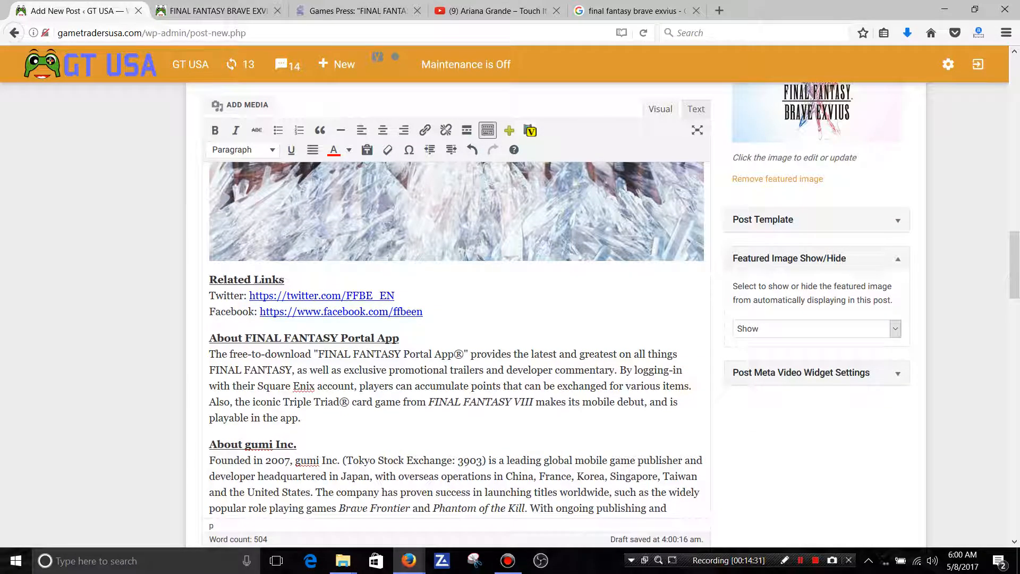
key(Return)
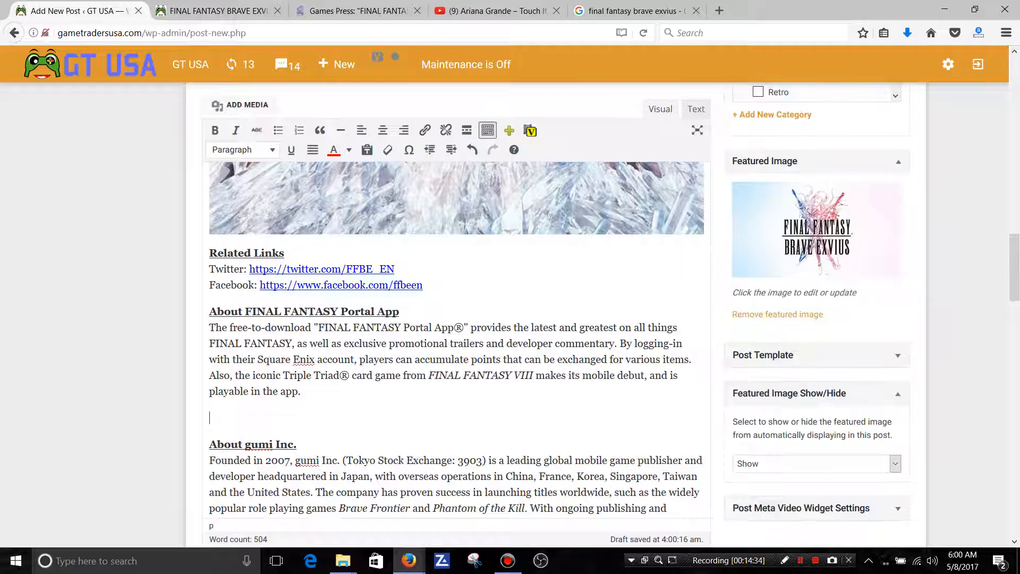
click(242, 105)
click(210, 208)
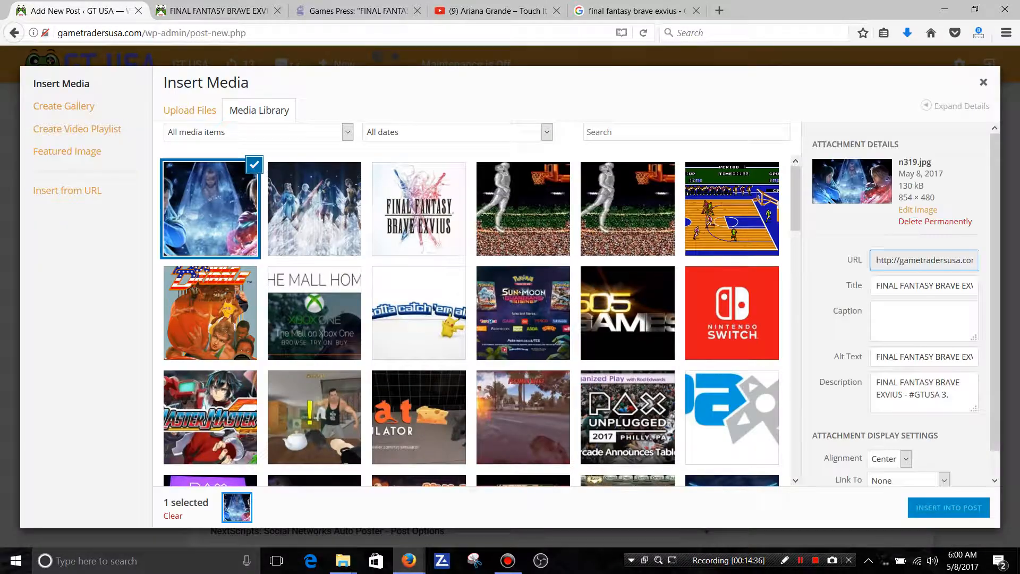
click(949, 508)
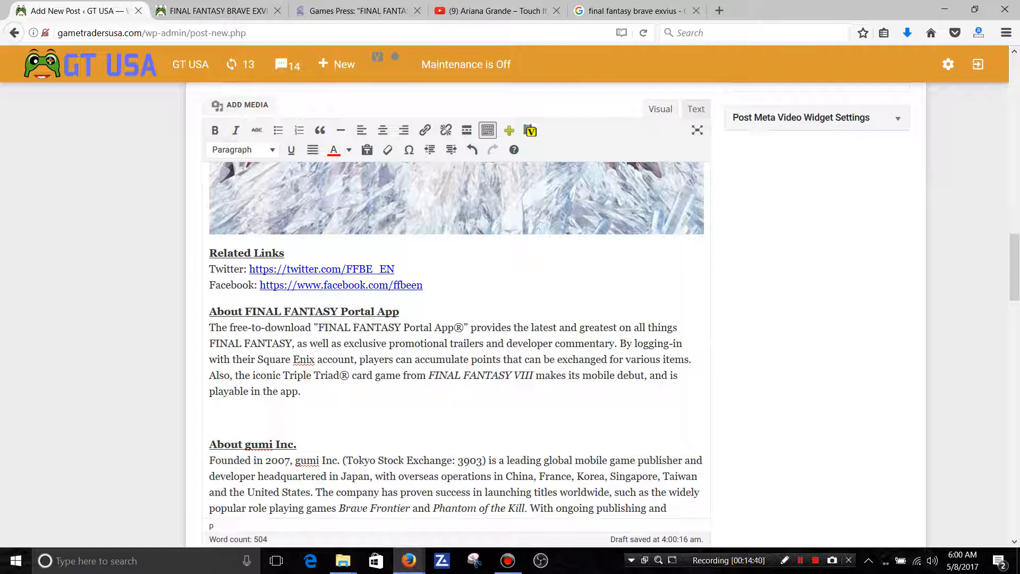
Open an updated preview of the post from the editor.
scroll(457, 318, up, 20)
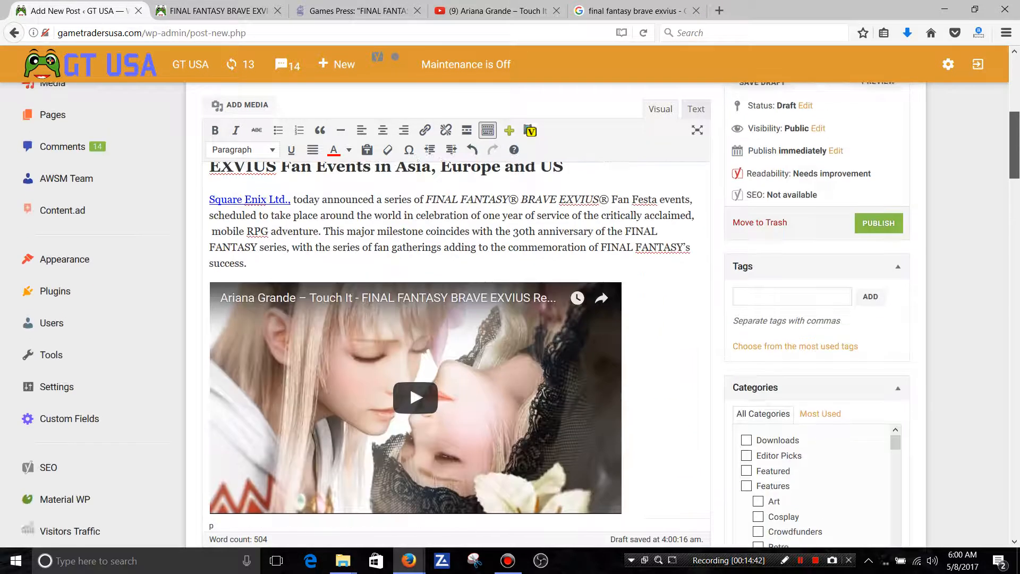
scroll(876, 270, up, 3)
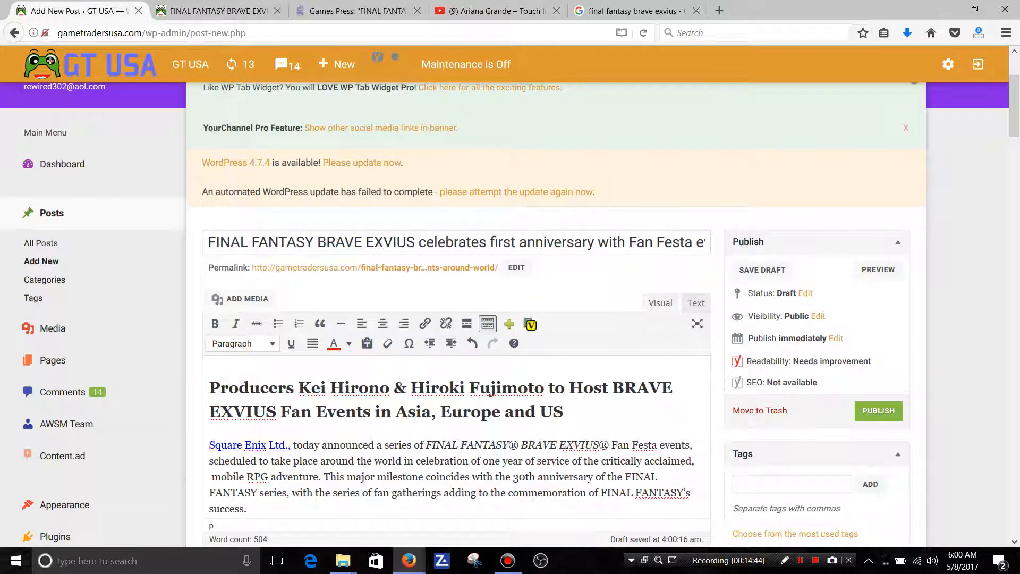
click(877, 269)
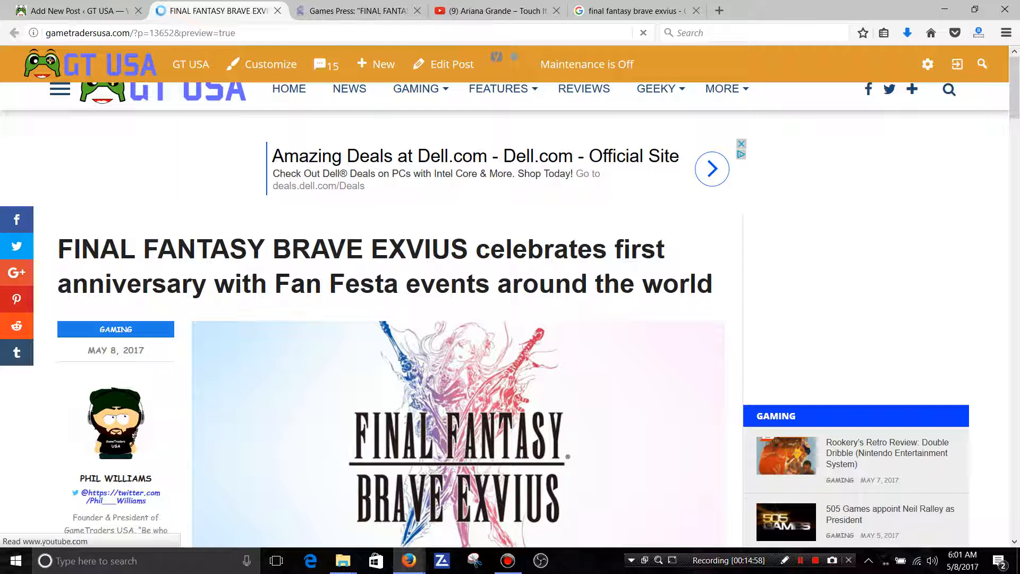
Examine the previewed article from headline to end, checking the featured image, video, source credit, city list, links and both inserted images.
scroll(510, 319, down, 3)
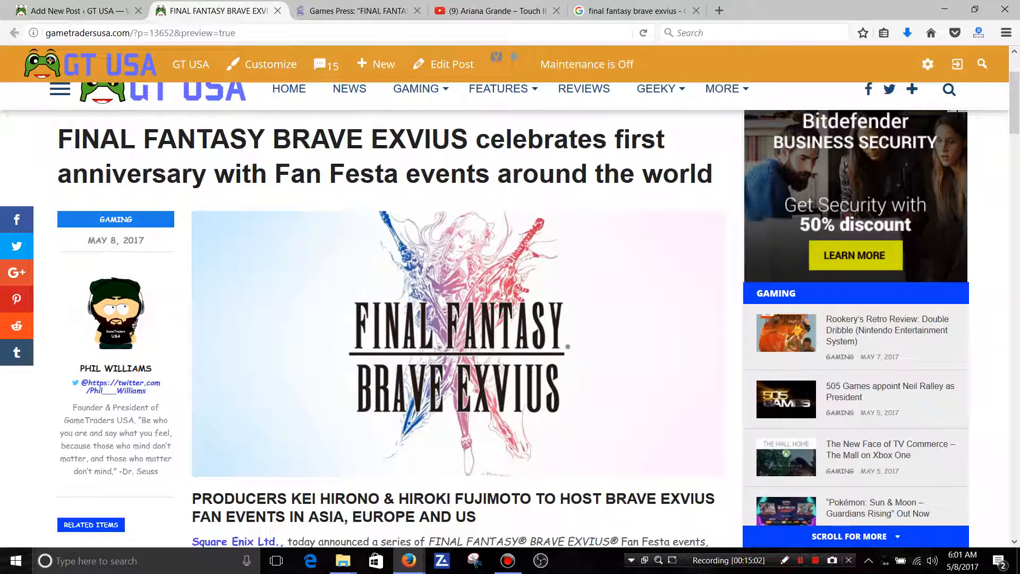
scroll(510, 318, down, 2)
scroll(457, 319, down, 4)
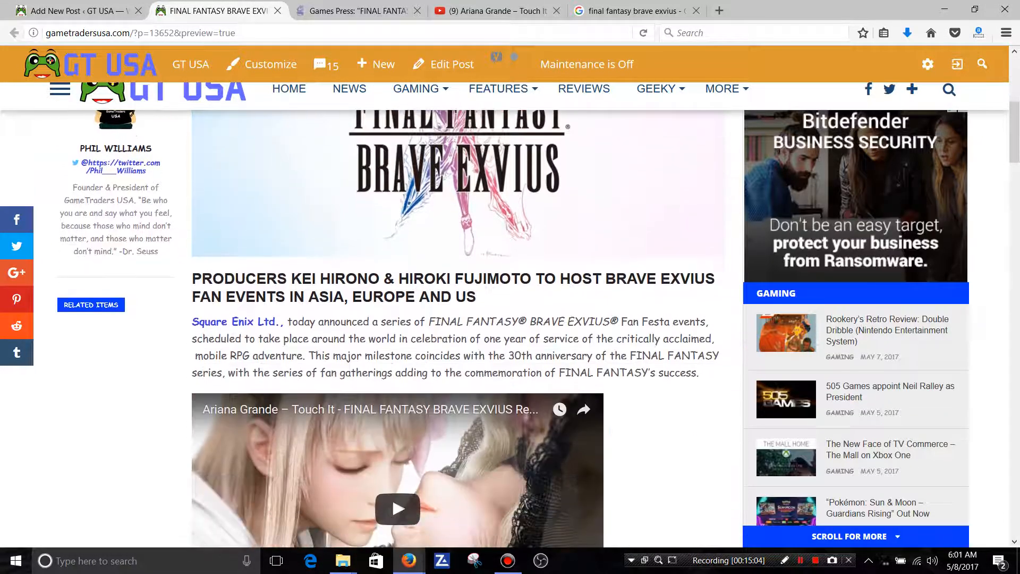
scroll(457, 319, down, 1)
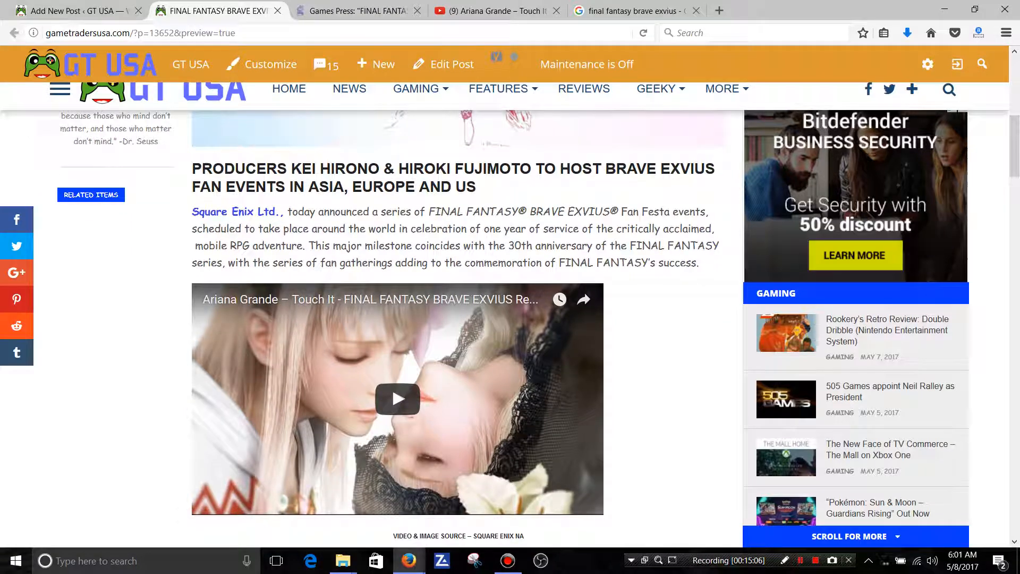
scroll(457, 319, down, 1)
scroll(457, 318, down, 3)
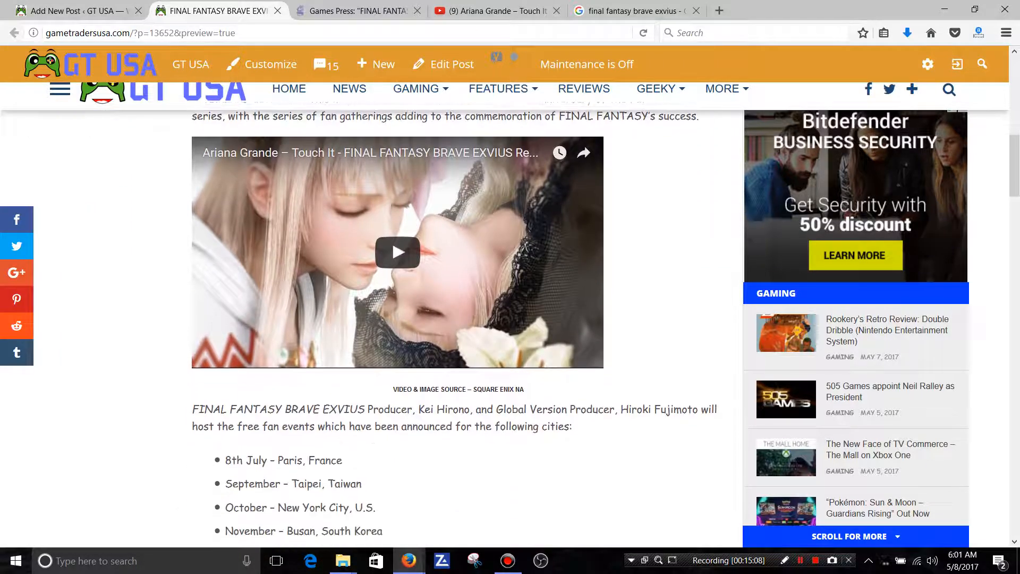
scroll(457, 318, down, 3)
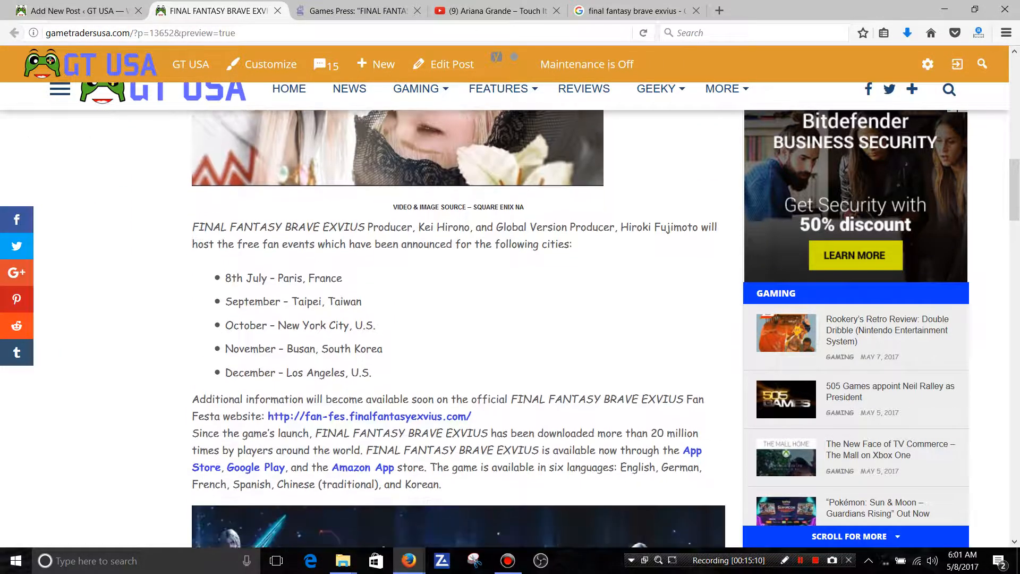
scroll(457, 318, down, 2)
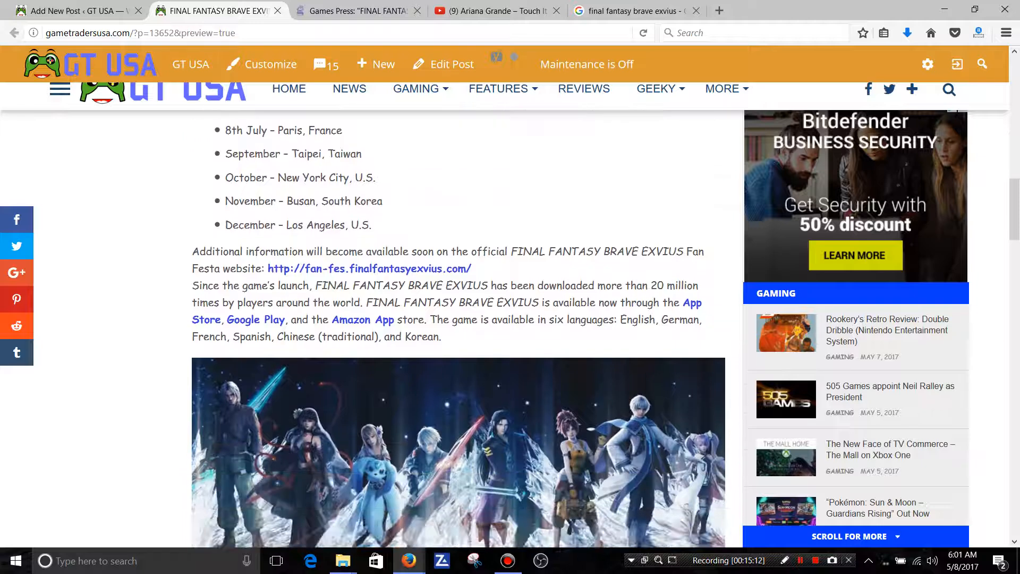
scroll(457, 319, down, 2)
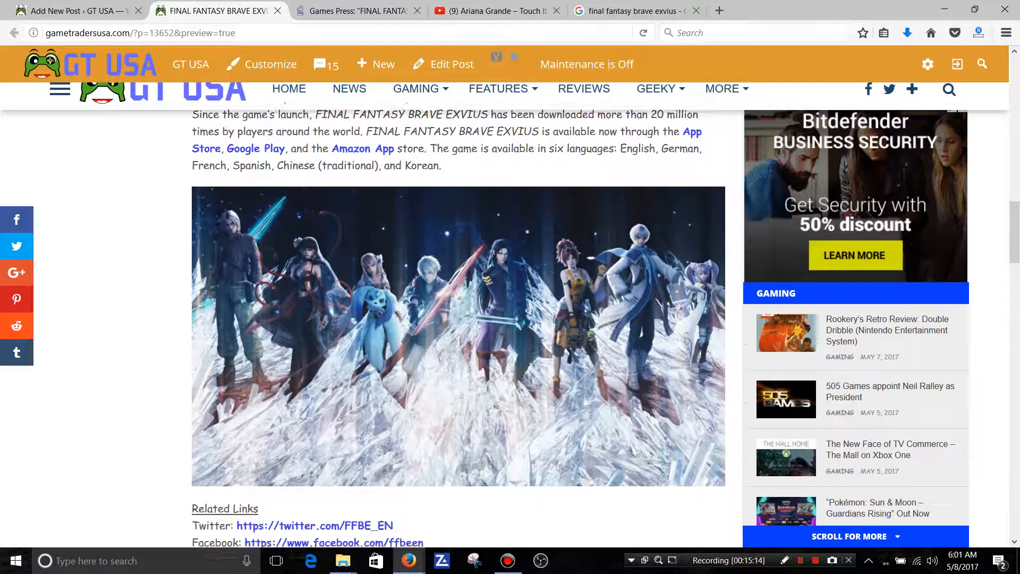
scroll(457, 319, down, 3)
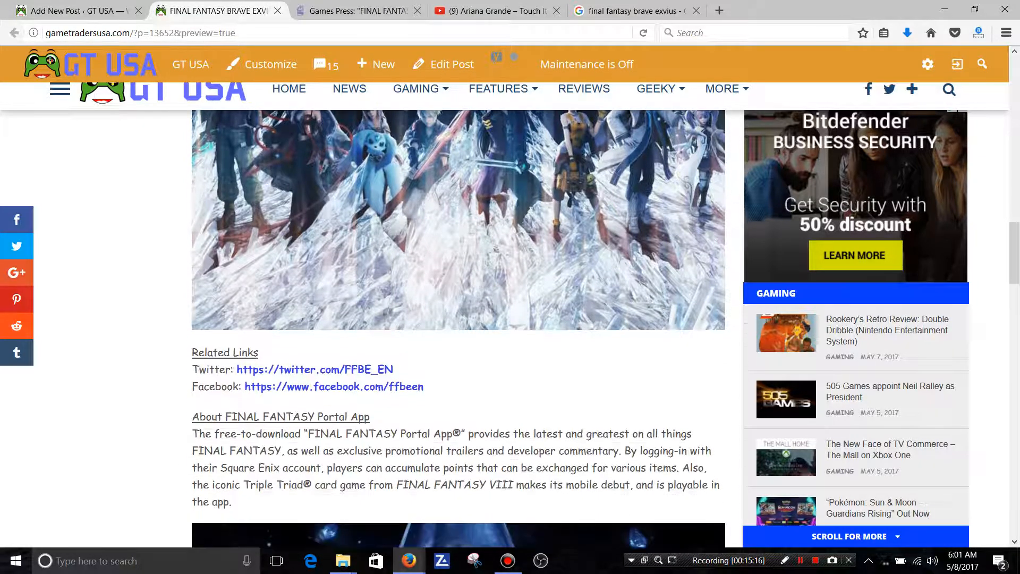
scroll(457, 319, down, 1)
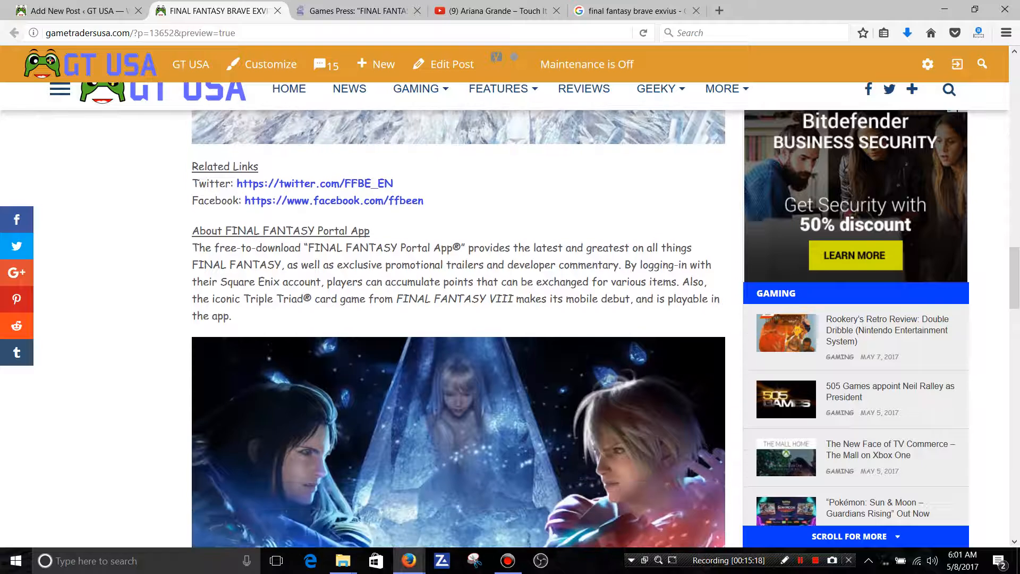
scroll(457, 318, down, 3)
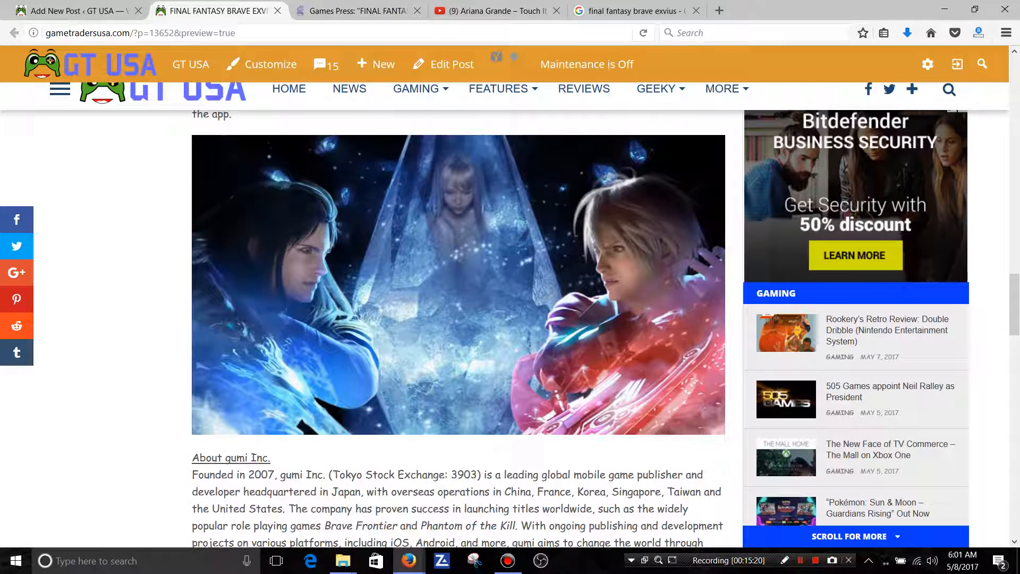
scroll(457, 318, down, 4)
scroll(457, 319, down, 5)
scroll(457, 318, down, 3)
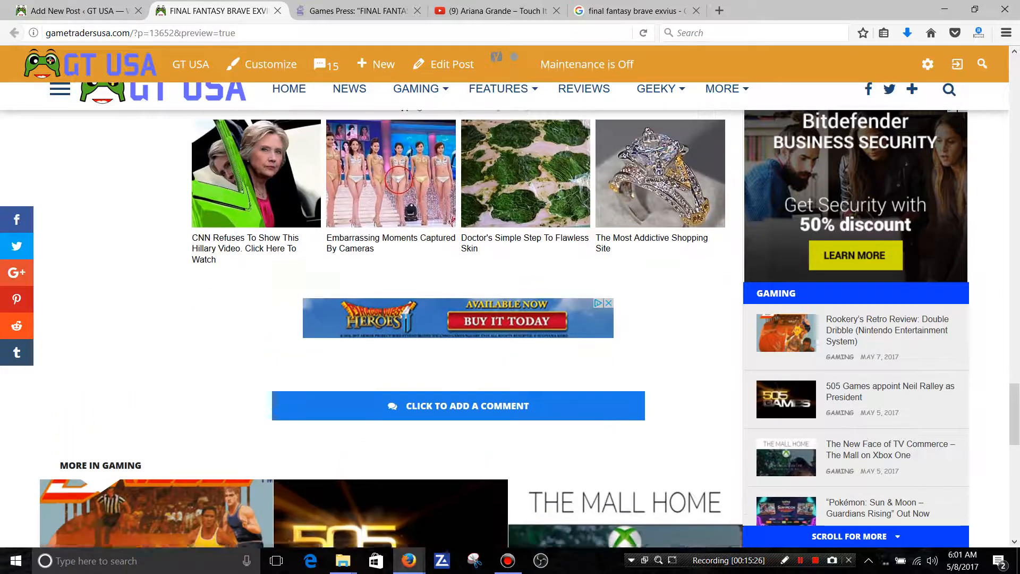
scroll(456, 319, up, 12)
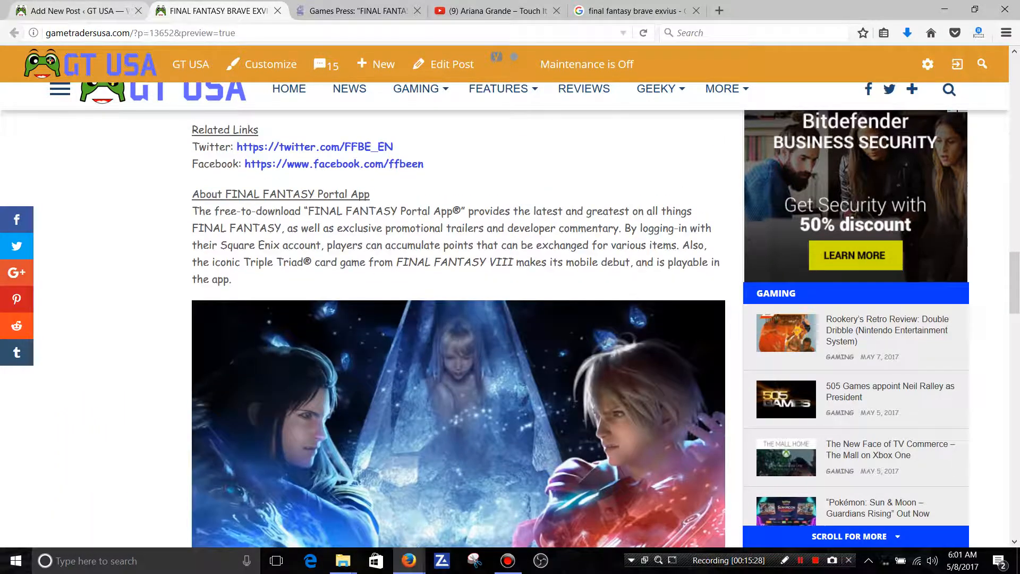
Recheck the preview's headline, featured image and opening paragraph above the video.
click(80, 11)
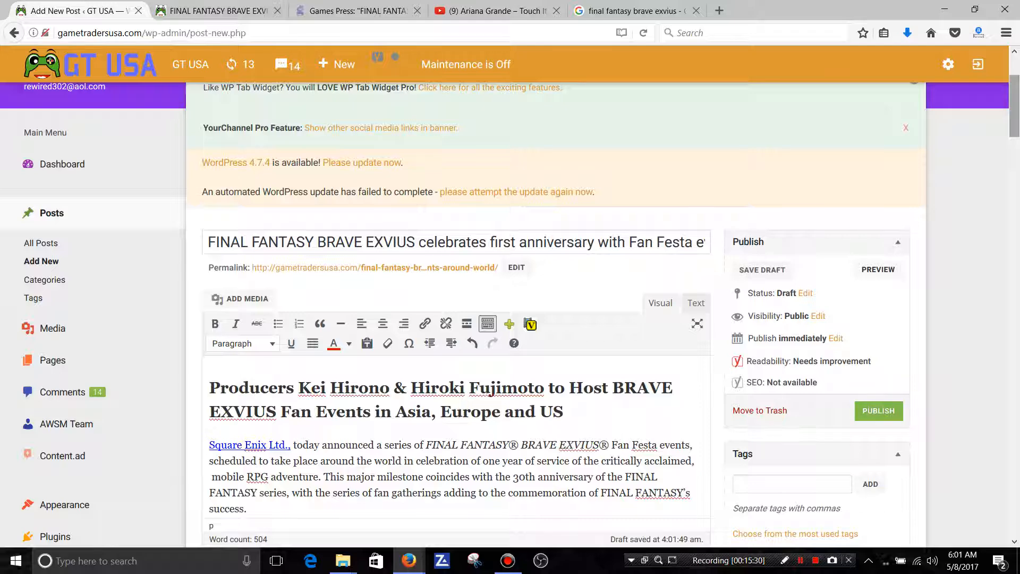
click(219, 11)
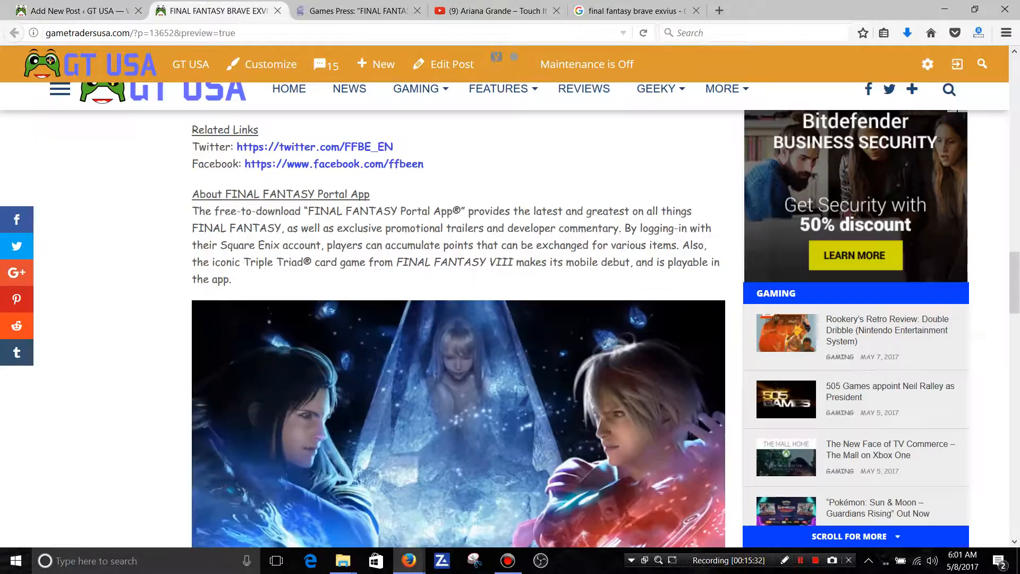
scroll(458, 328, up, 20)
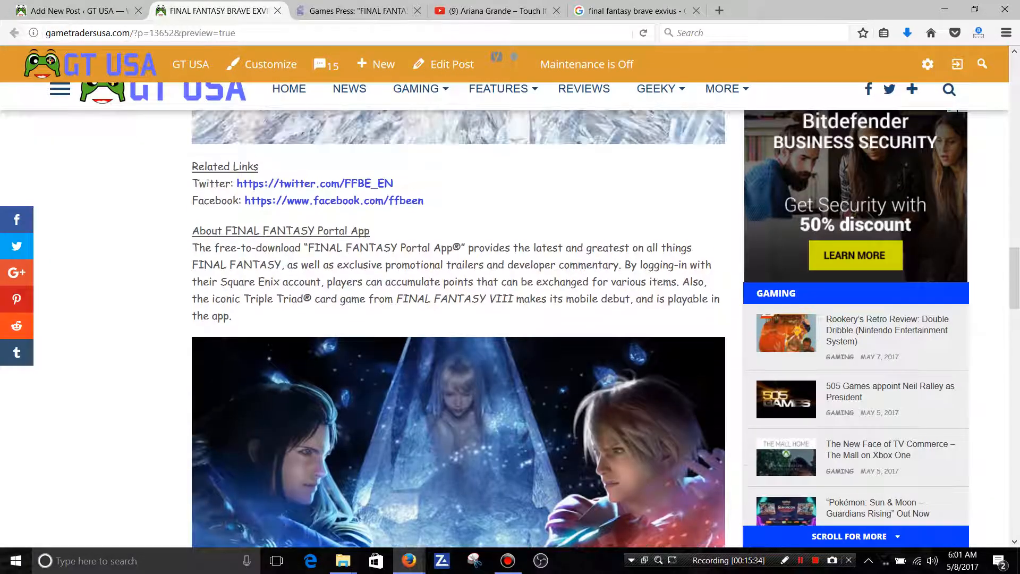
scroll(458, 328, up, 5)
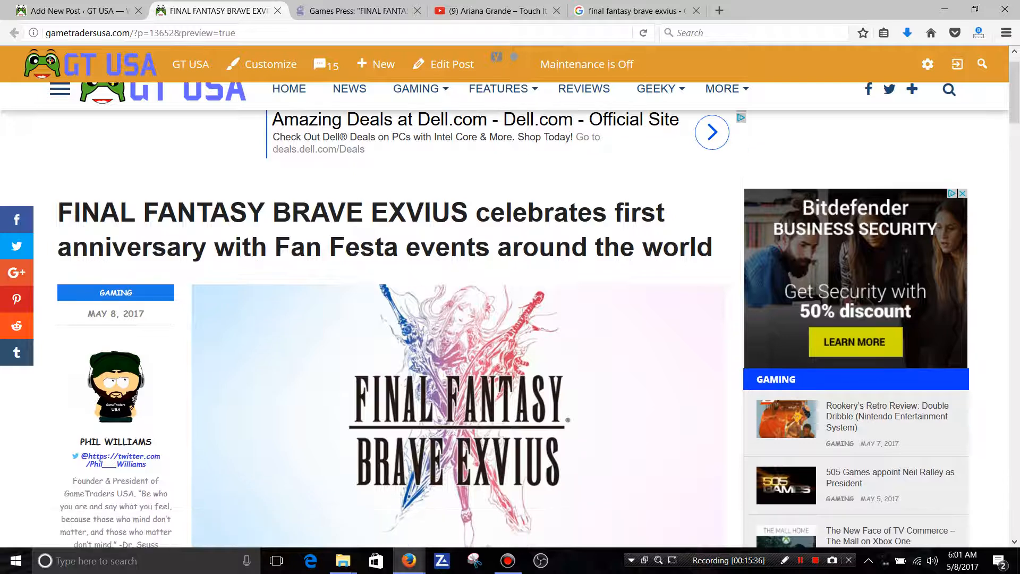
scroll(458, 329, down, 6)
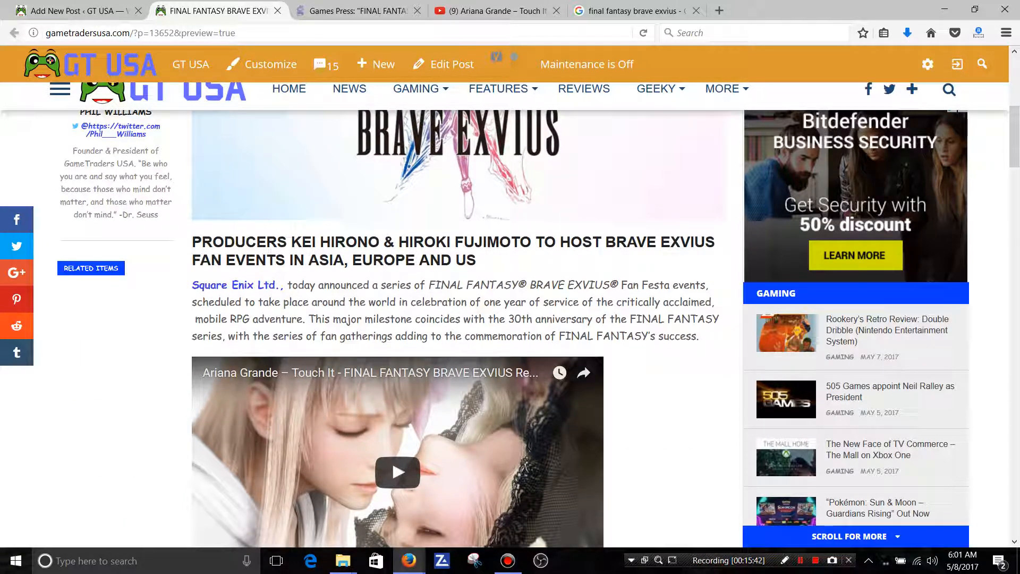
Return to the post editor and start entering tags for the post.
key(ctrl+Page_Up)
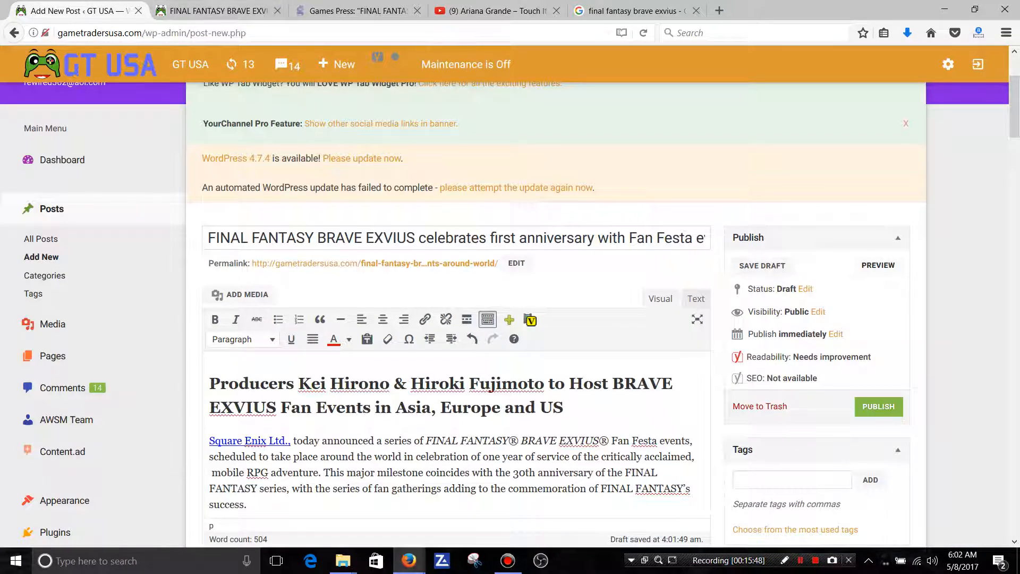
drag(1014, 106, 1015, 133)
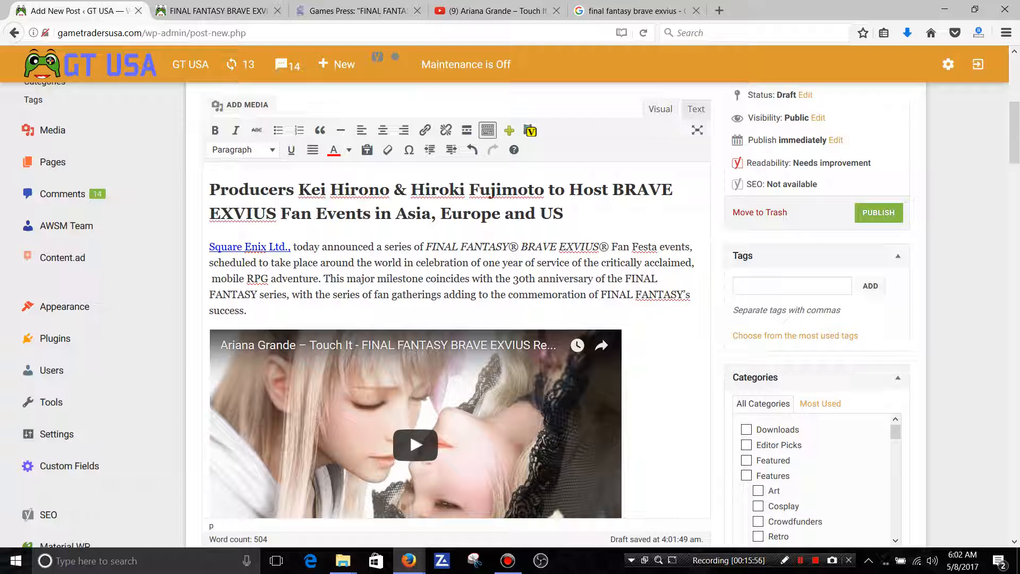
click(791, 286)
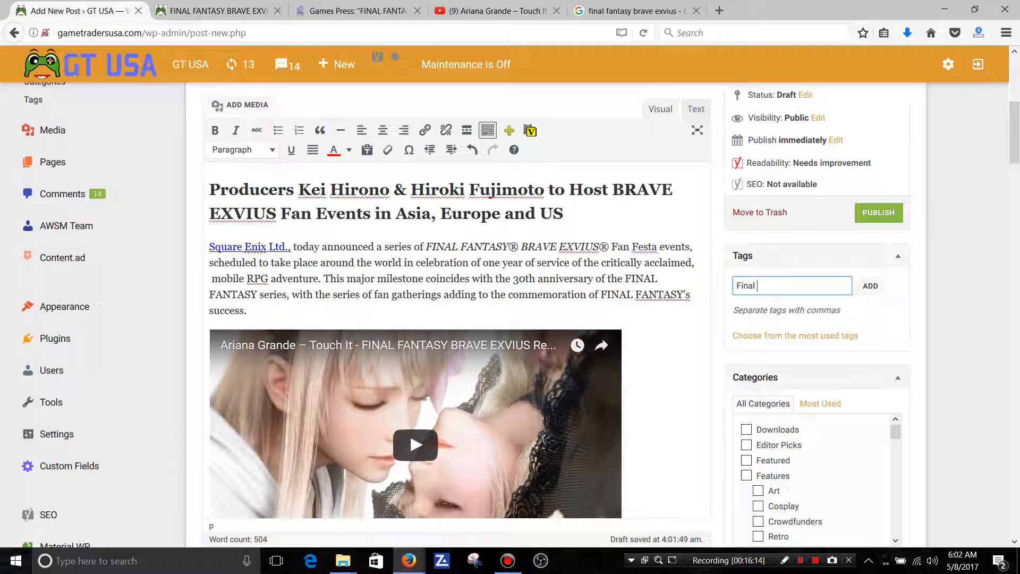
Add the tags Final Fantasy and Fan Fiesta to the post.
text(ant)
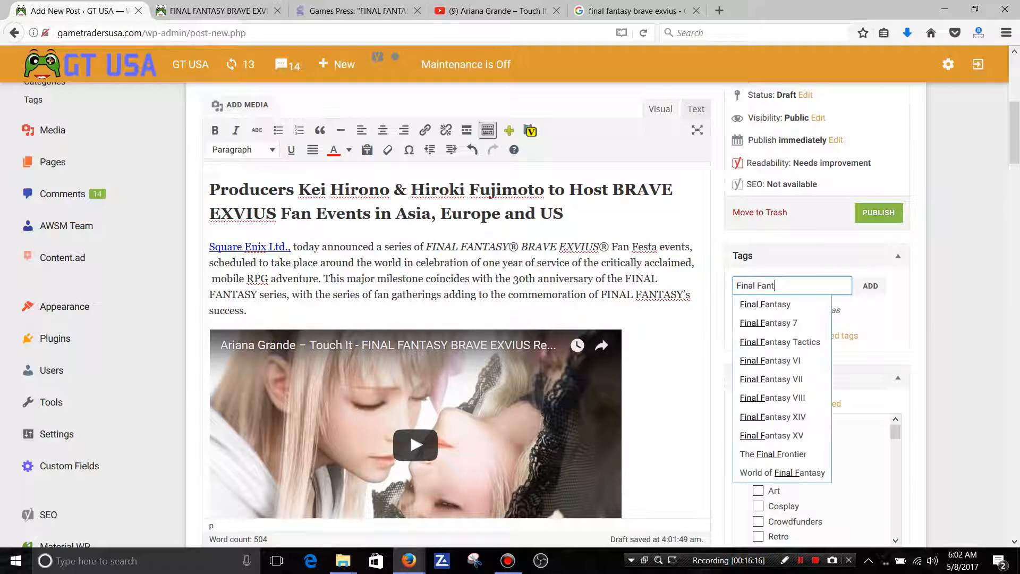
text(asy,)
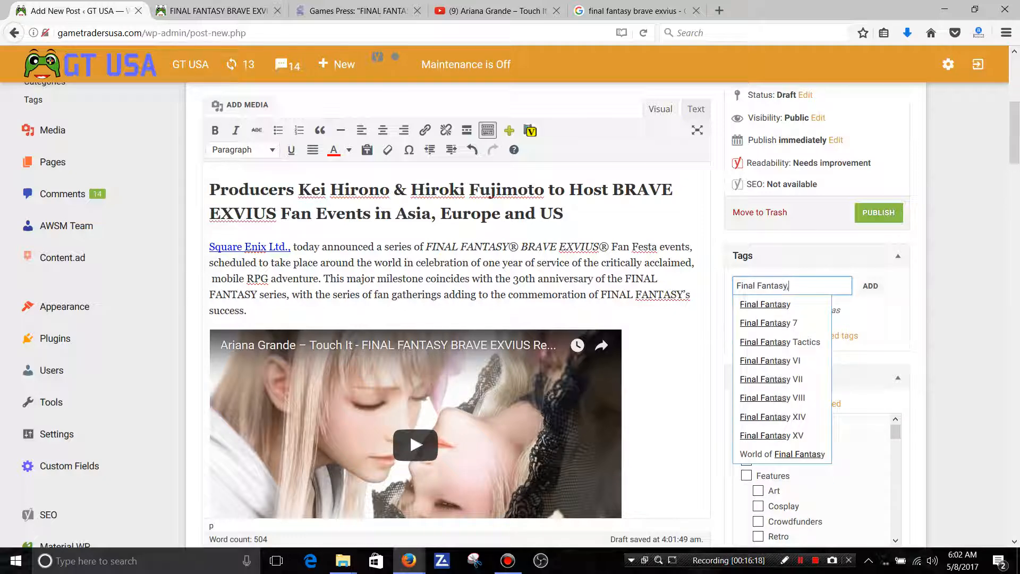
key(Return)
scroll(455, 314, up, 2)
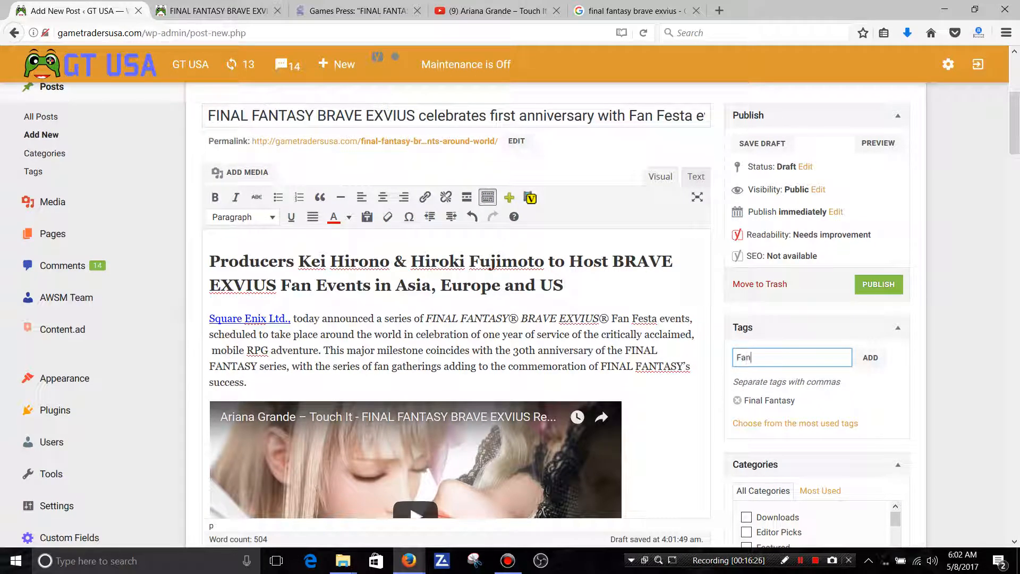
text(Fiesta,)
key(Return)
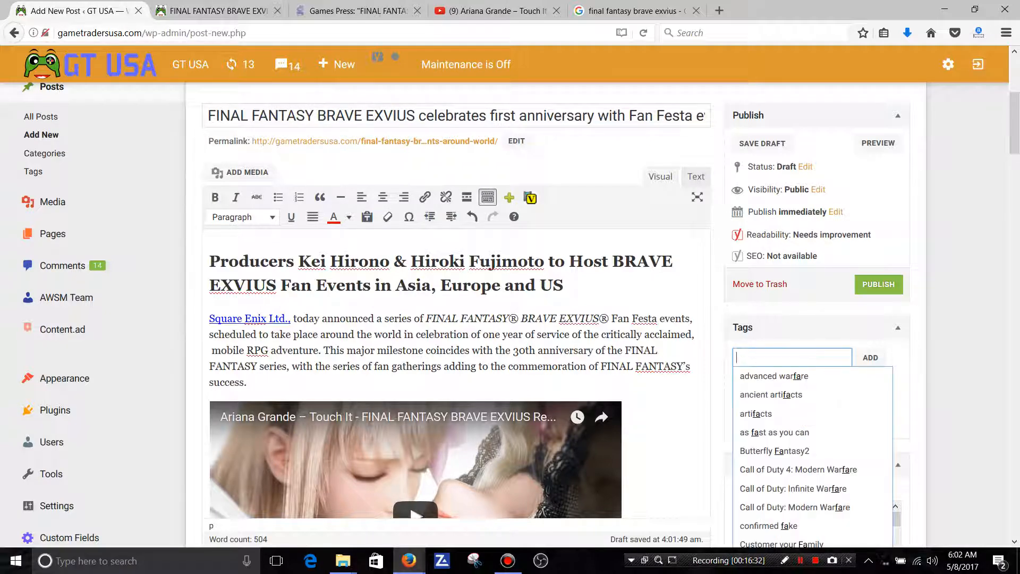
Check the end of the post's headline for tag ideas and add the tag World Wide.
drag(574, 116, 715, 118)
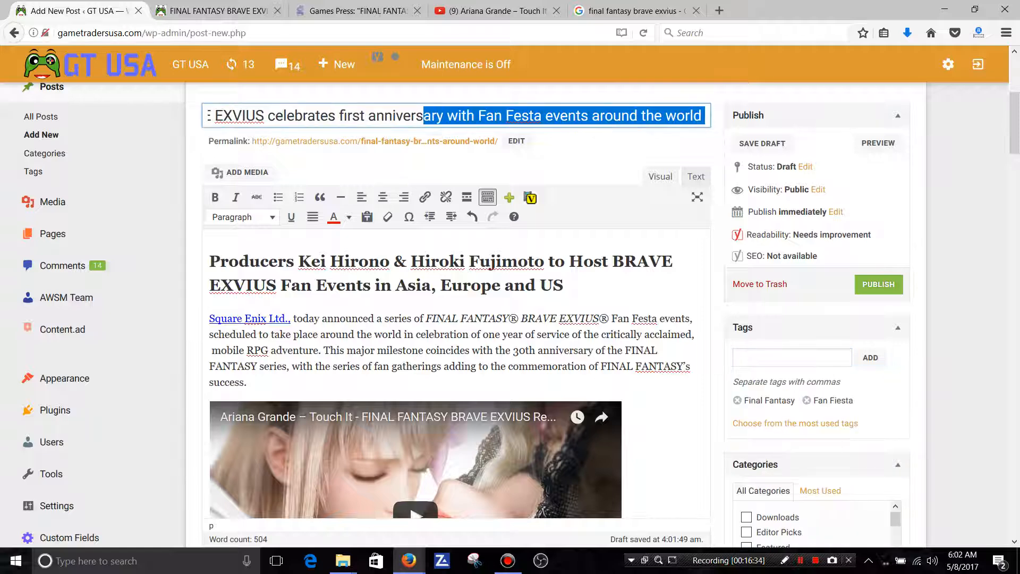
click(716, 133)
click(792, 358)
text(World Wide,)
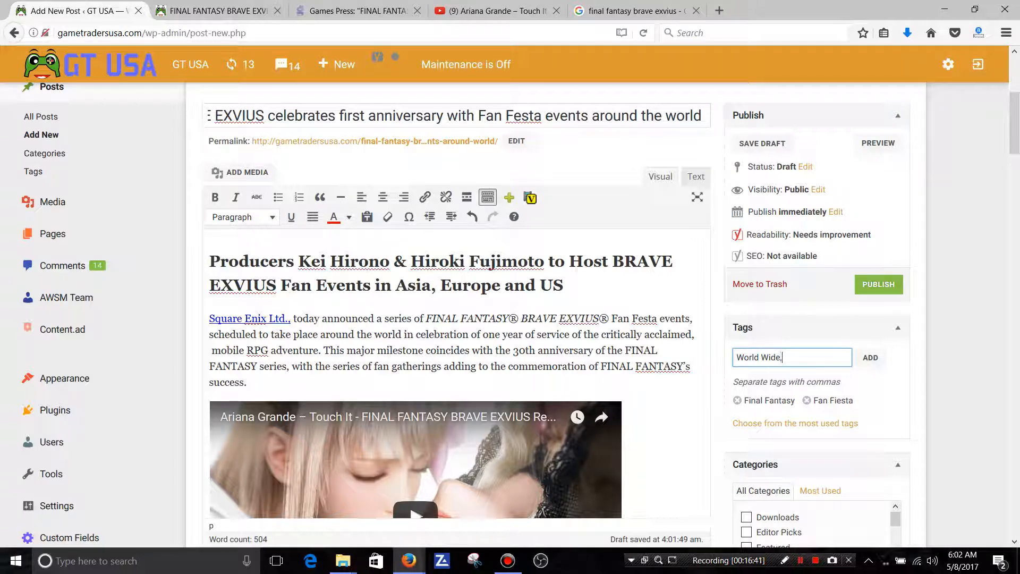
key(Return)
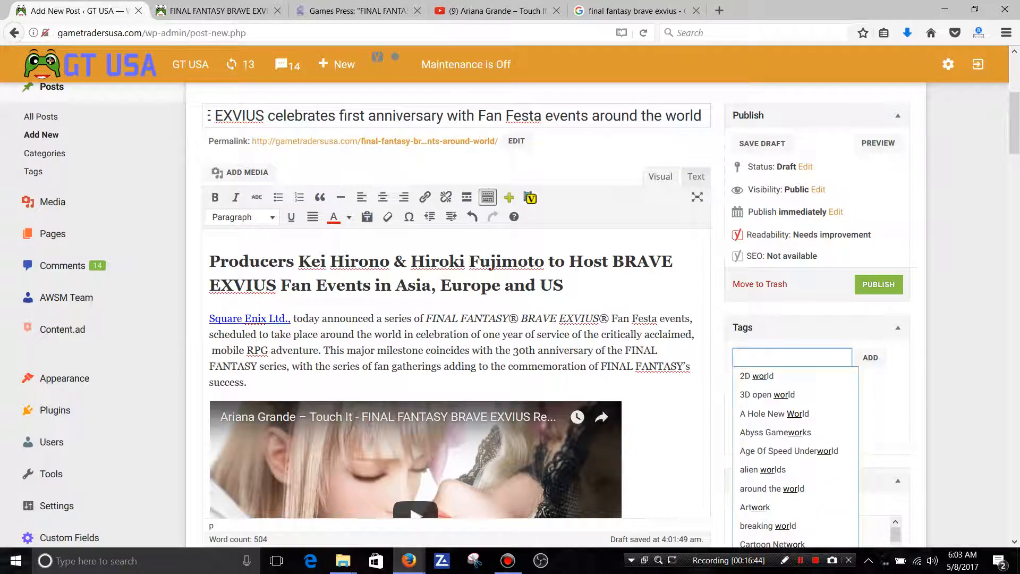
Add the tags Event and 2017 to the post.
text(Event)
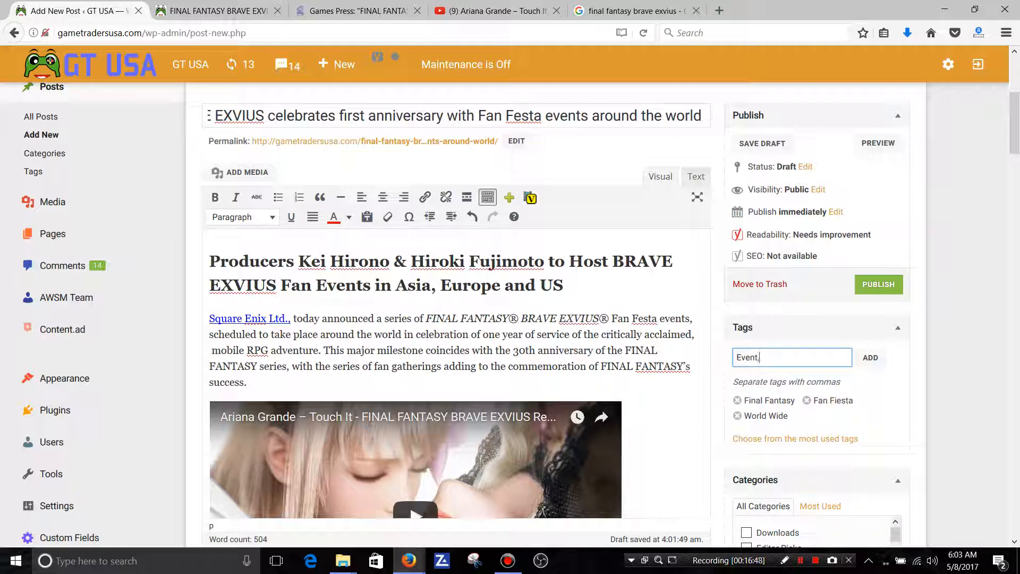
text(,)
key(Return)
text(201)
text(7)
key(Return)
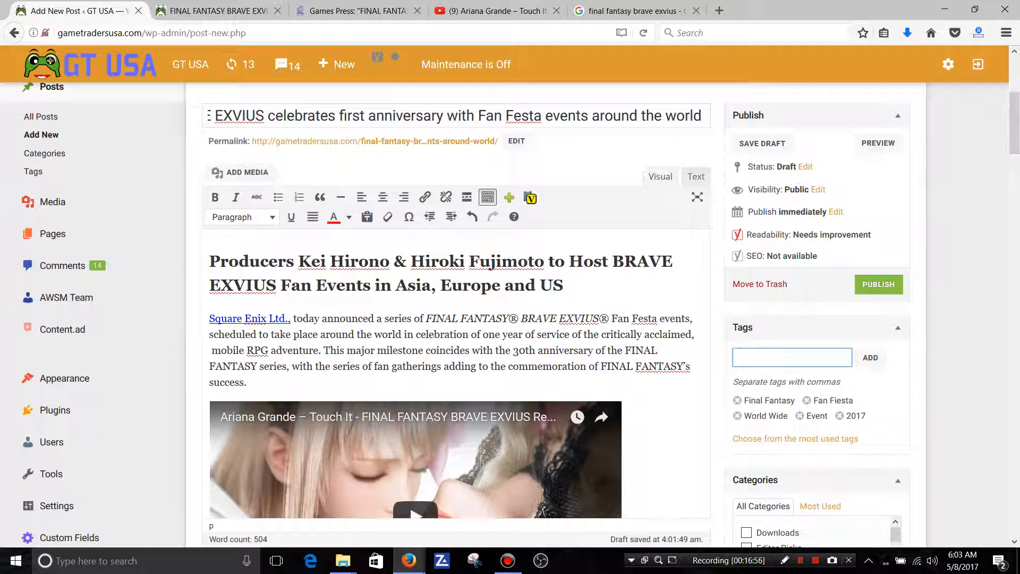
Add the tags 30th anniversary and Gaming to the post.
text(3)
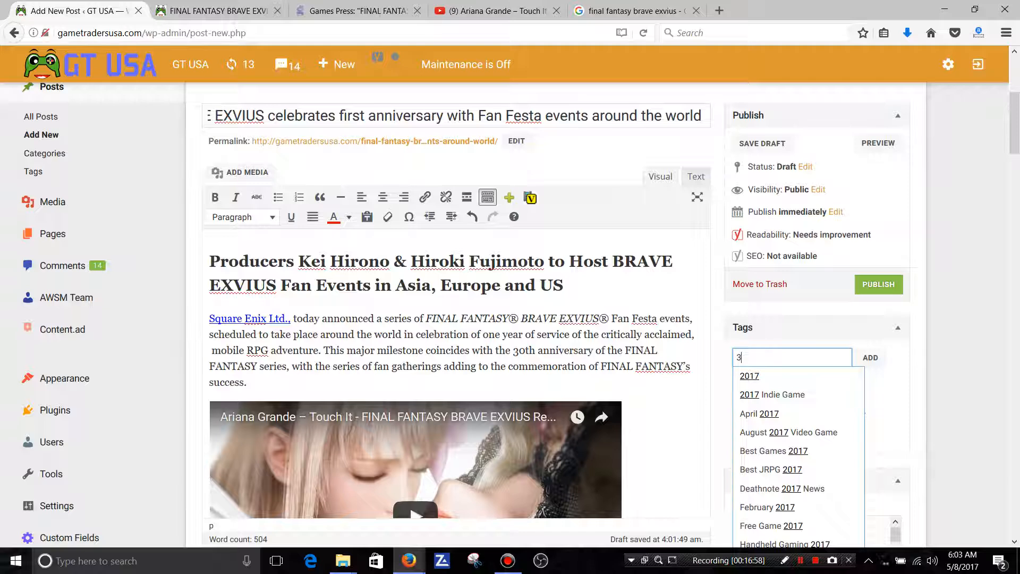
text(0th ann)
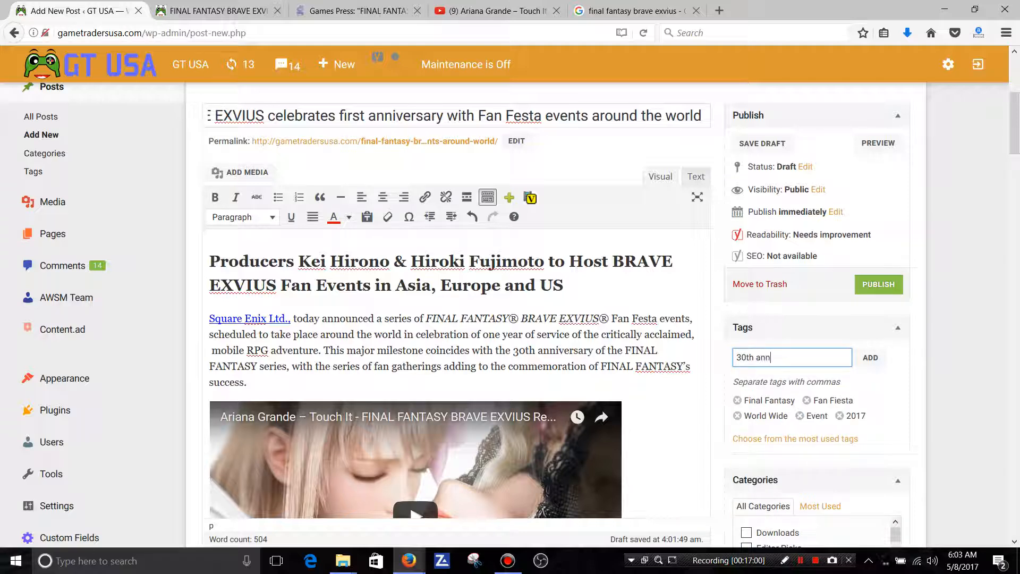
text(iversary,)
key(Return)
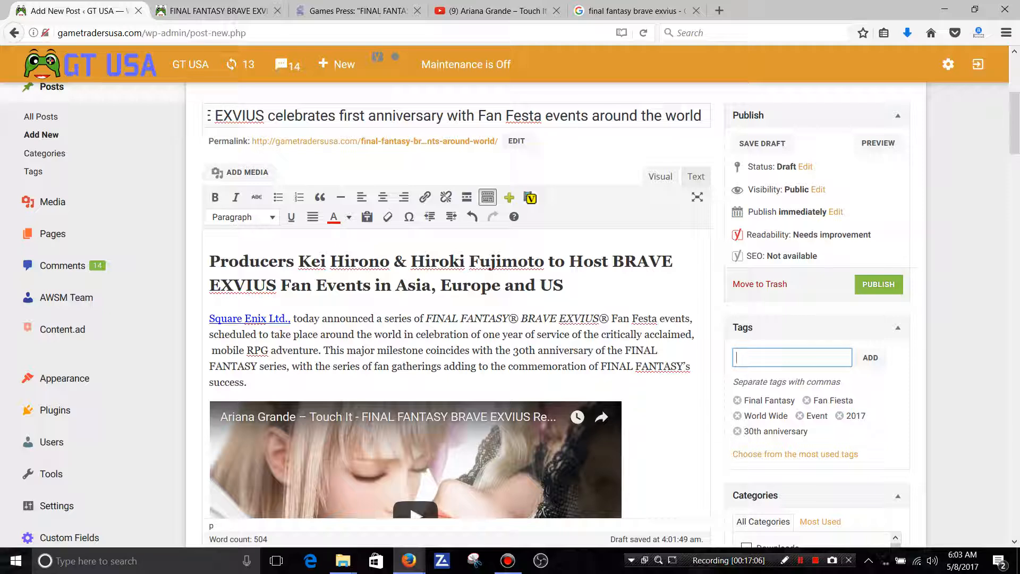
drag(1014, 123, 1014, 126)
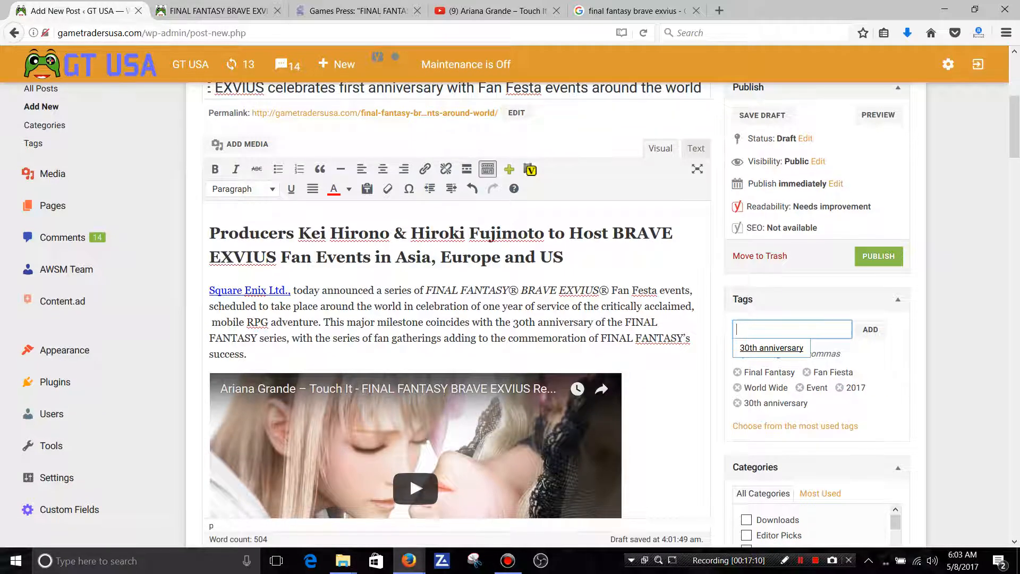
text(Gaming,)
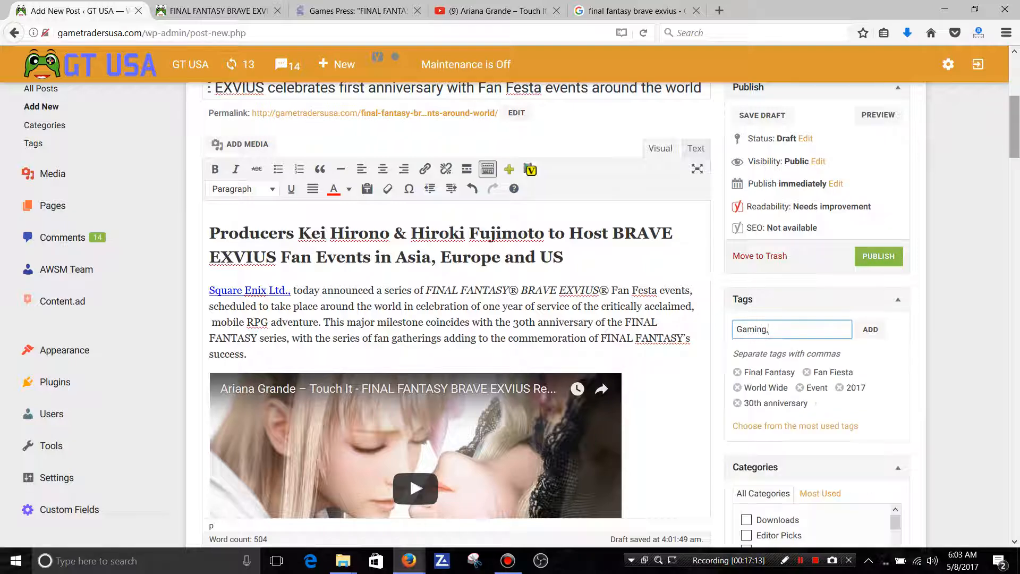
key(Return)
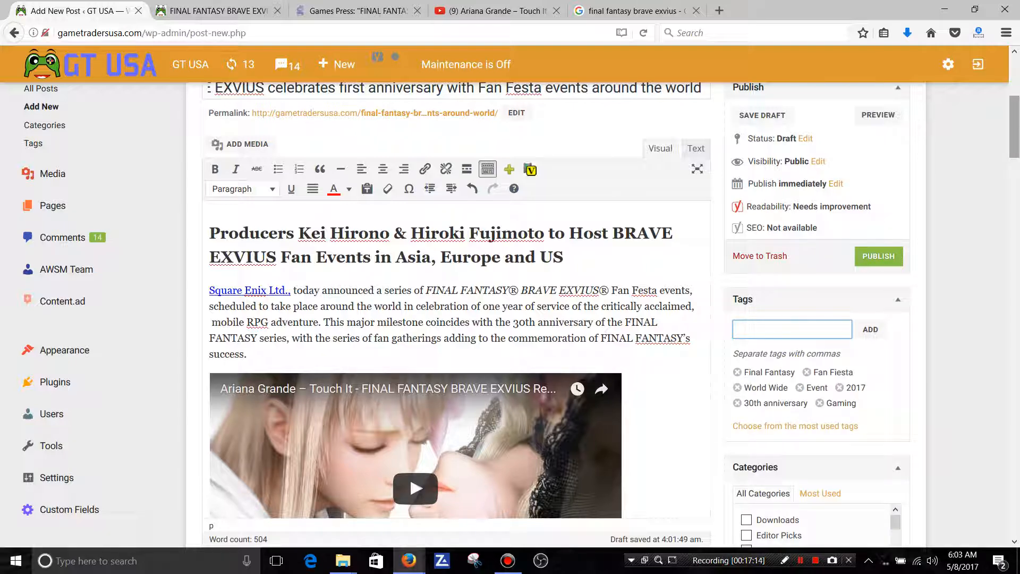
Assign the post to the Gaming, iOS/Android and News categories, with iOS/Android as the primary category.
scroll(457, 319, down, 3)
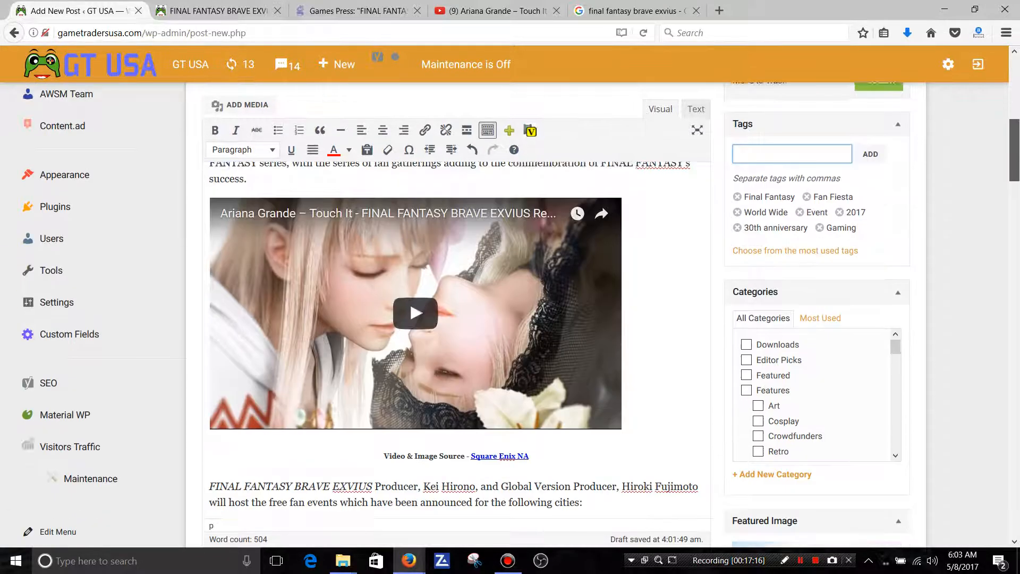
scroll(457, 319, down, 1)
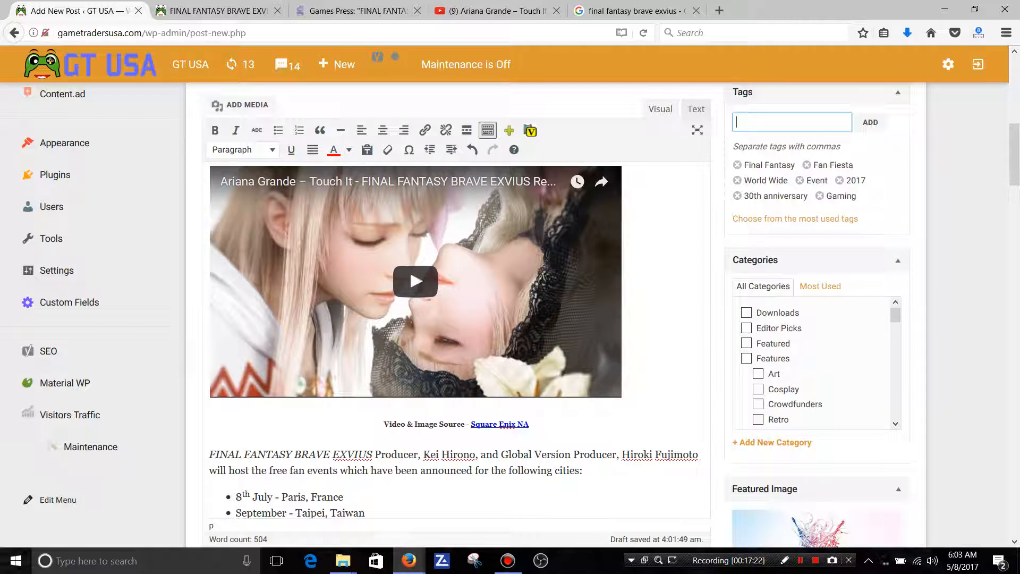
scroll(457, 319, up, 3)
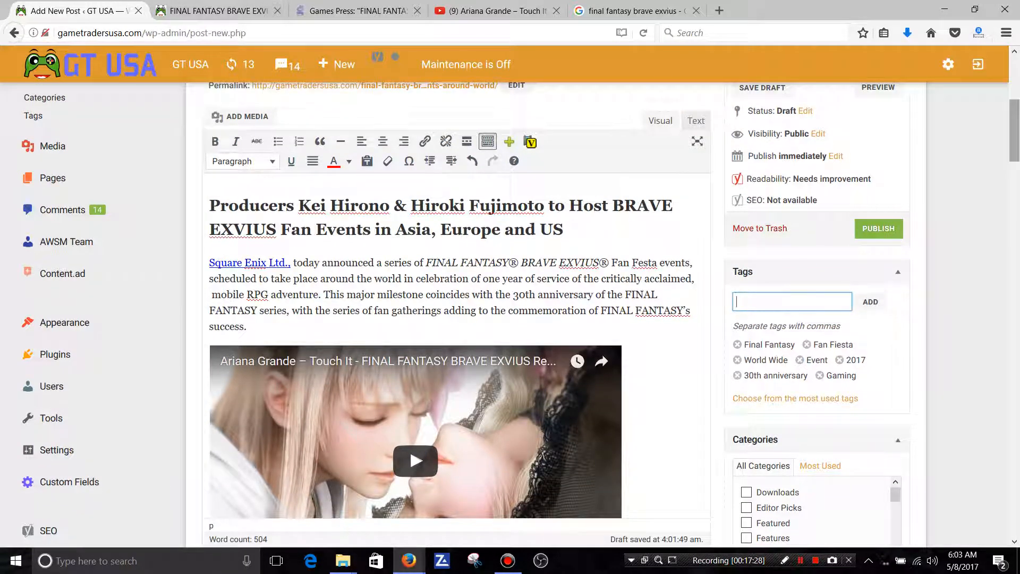
scroll(410, 449, down, 2)
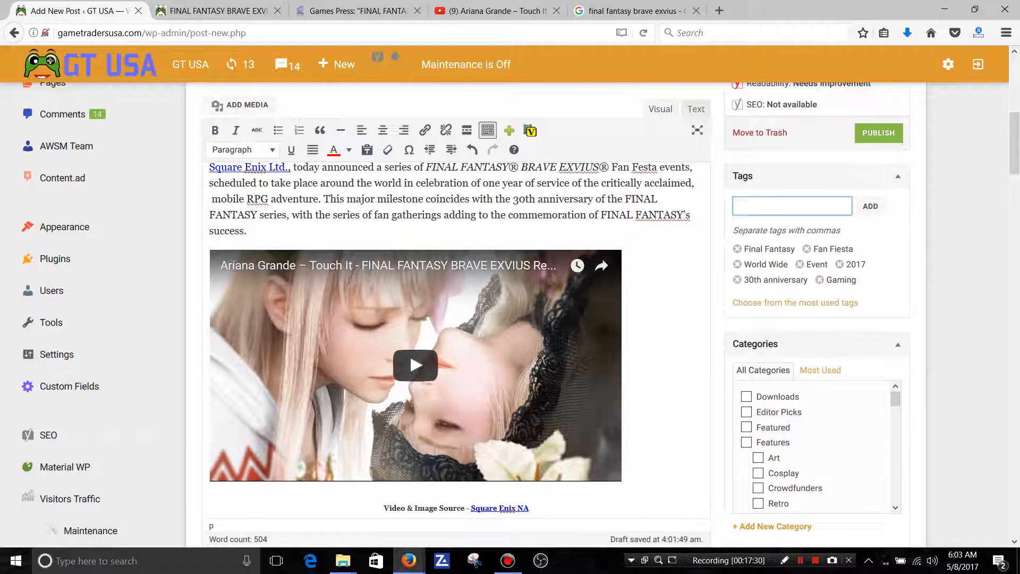
scroll(409, 318, down, 3)
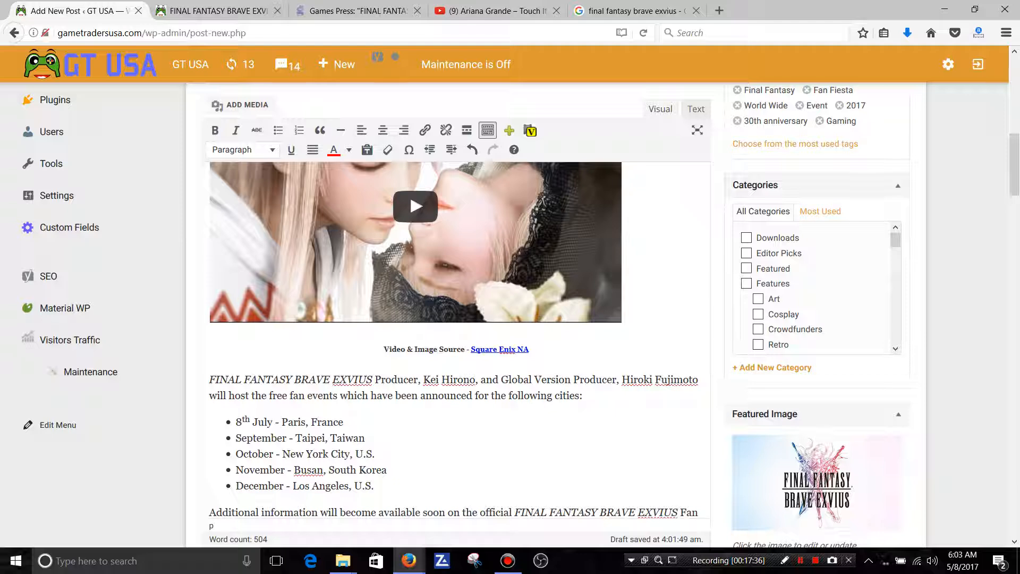
scroll(817, 287, down, 6)
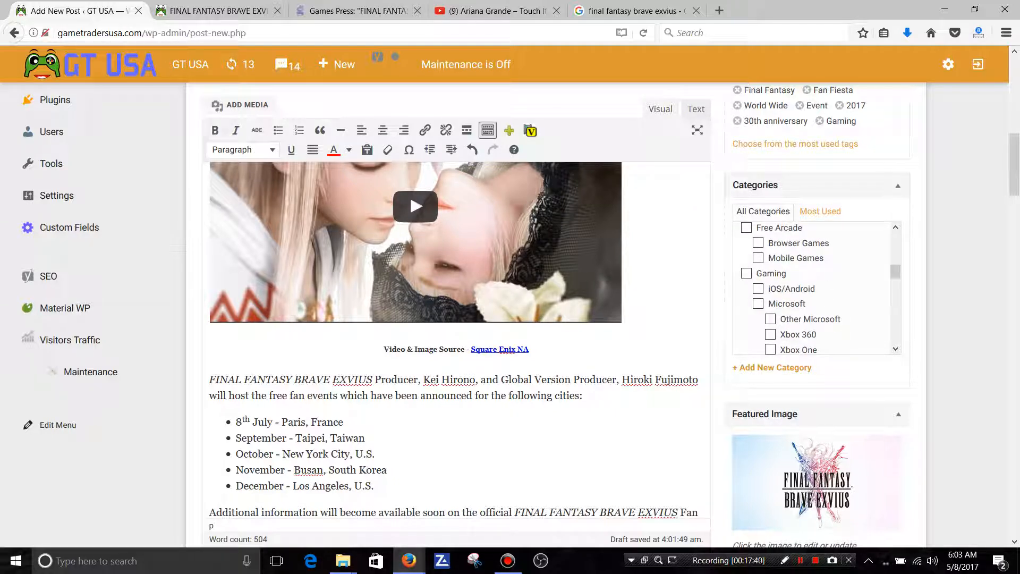
click(746, 273)
click(759, 288)
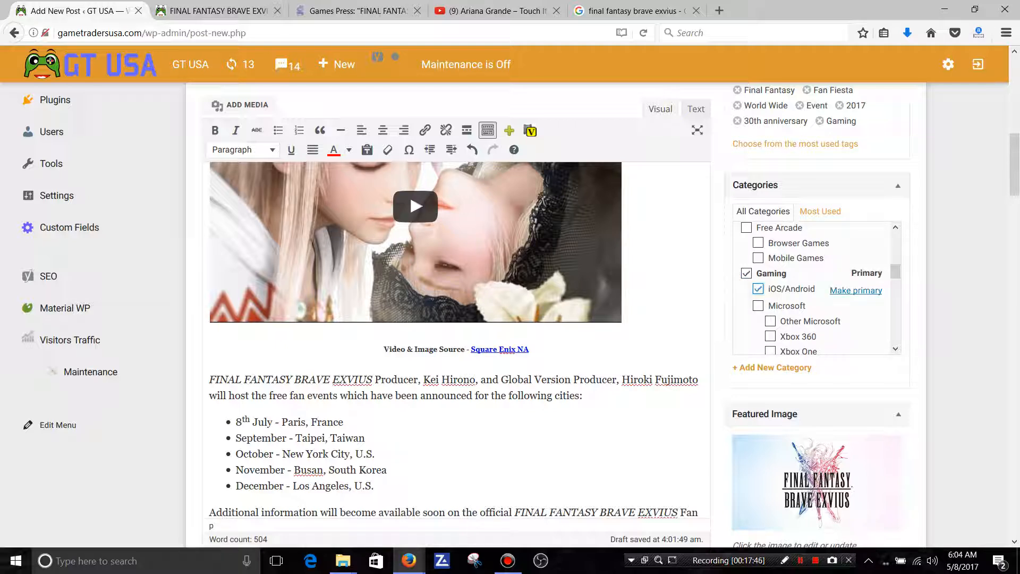
click(856, 291)
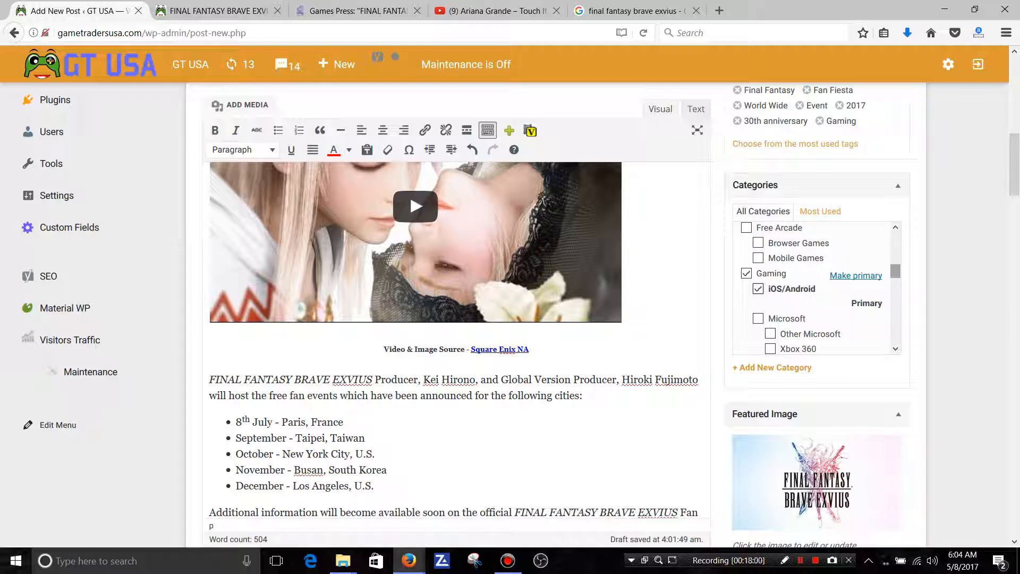
drag(896, 271, 895, 337)
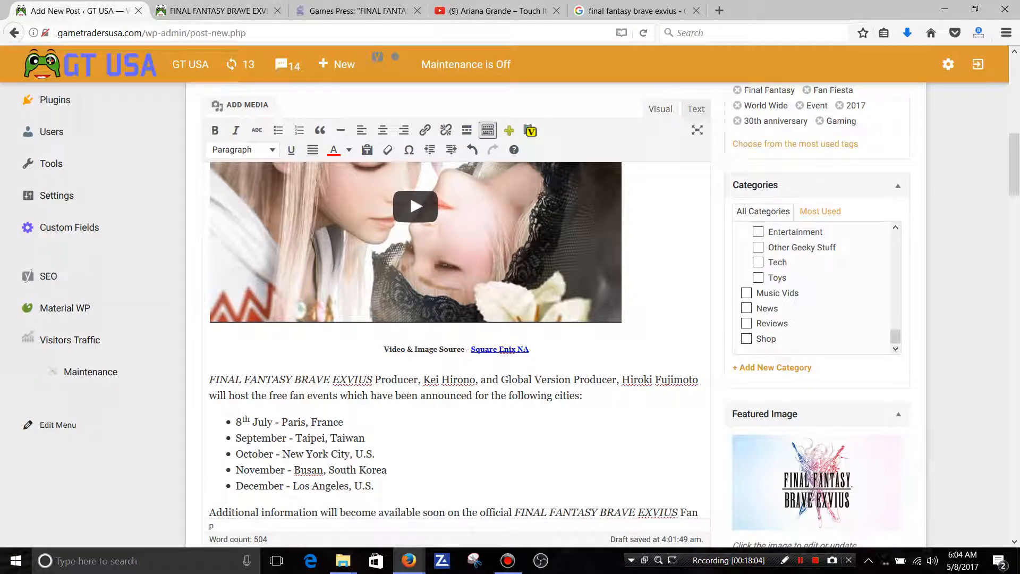
click(746, 308)
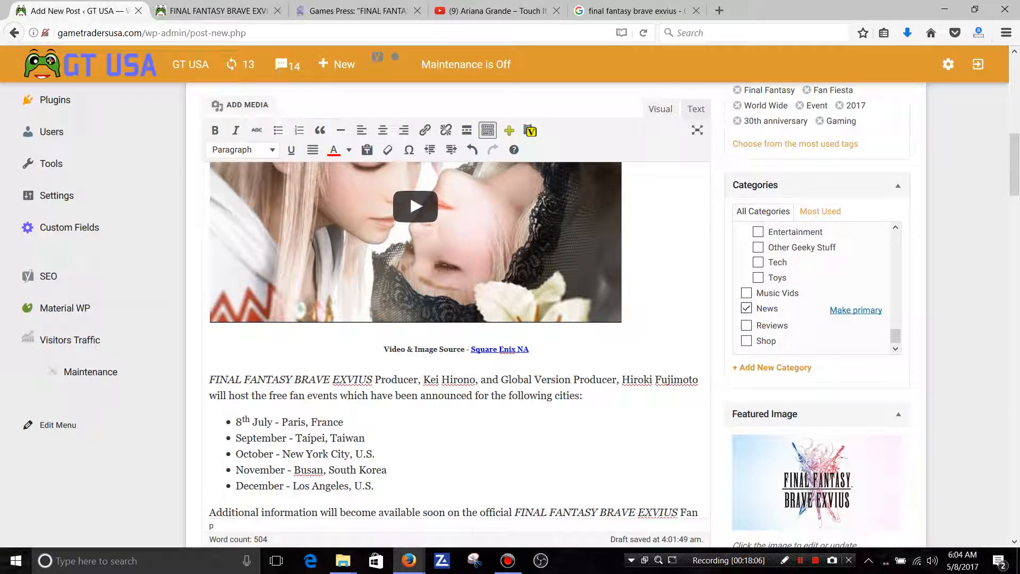
Review the draft's headline, tags, categories, body text, inserted images, featured image and the headline and caption options beneath the article.
drag(1014, 165, 1014, 114)
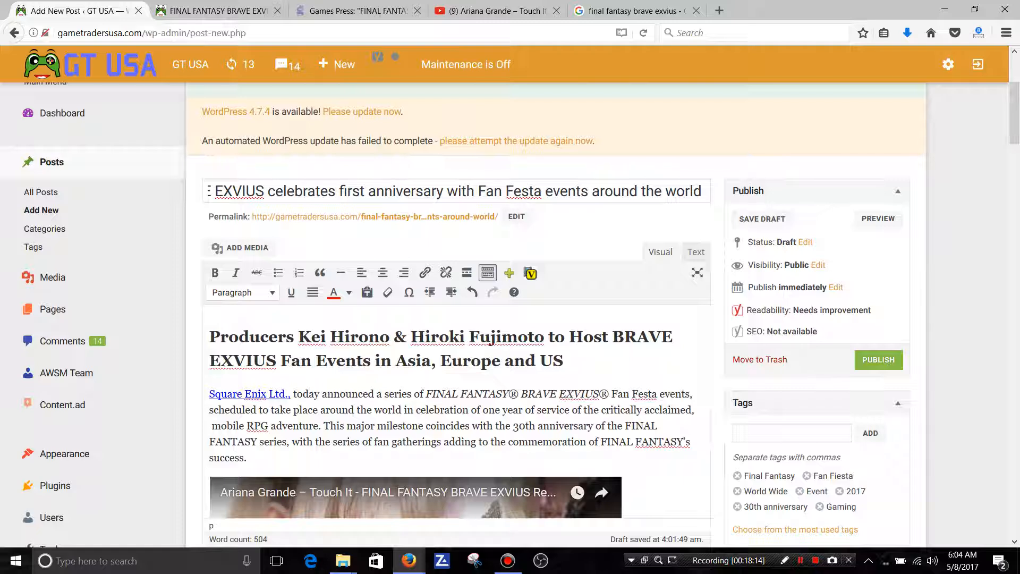
drag(1015, 113, 1014, 137)
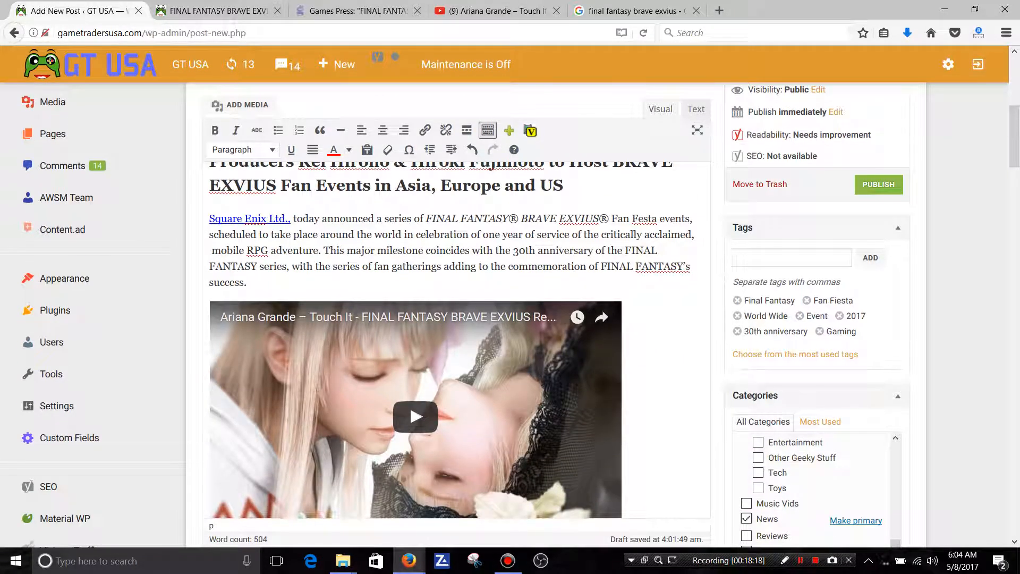
scroll(1014, 133, up, 1)
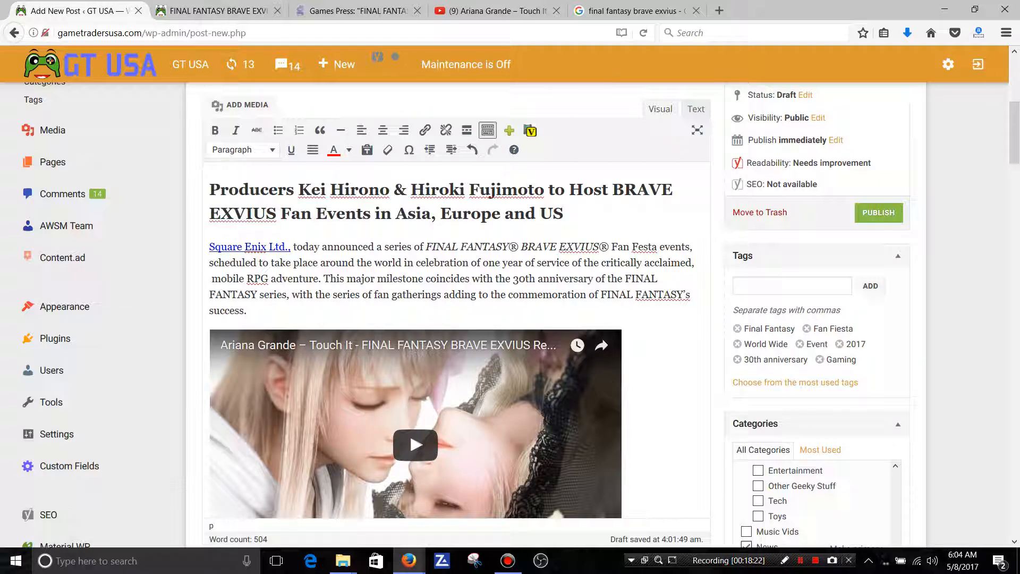
scroll(1015, 133, down, 1)
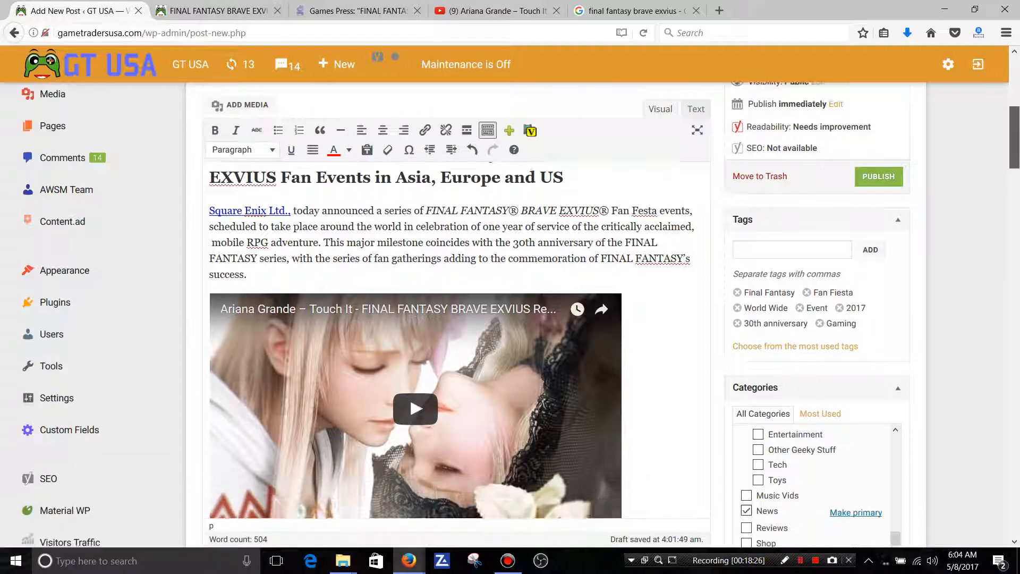
scroll(1014, 159, down, 5)
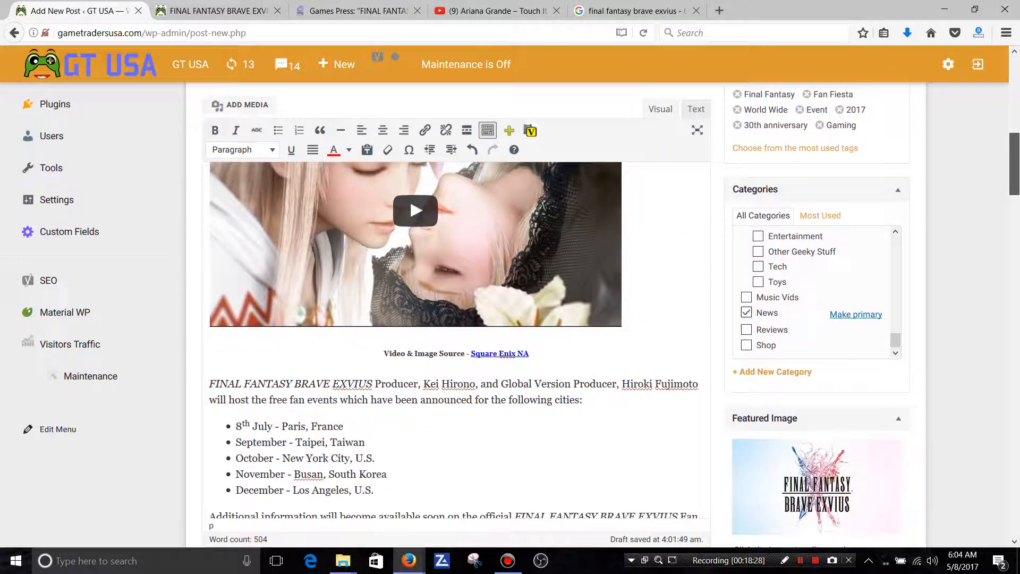
scroll(1014, 160, down, 5)
scroll(1015, 186, down, 7)
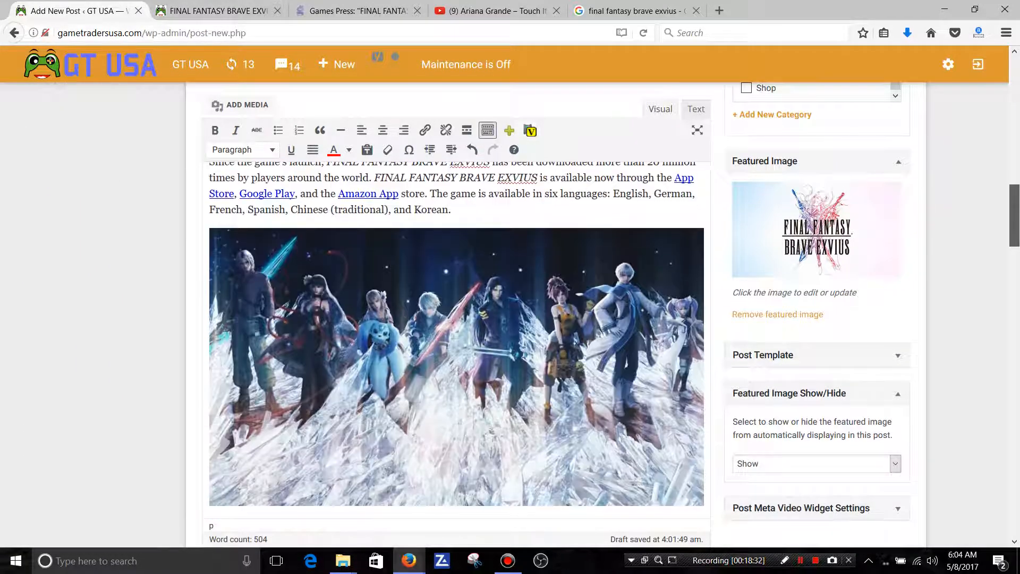
scroll(457, 318, up, 2)
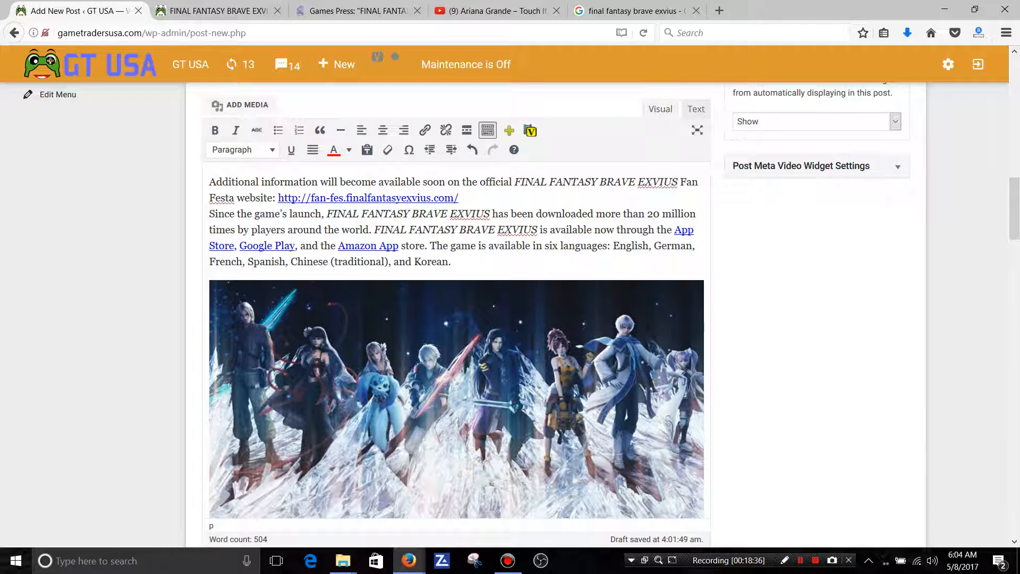
scroll(1014, 207, down, 6)
scroll(457, 340, down, 5)
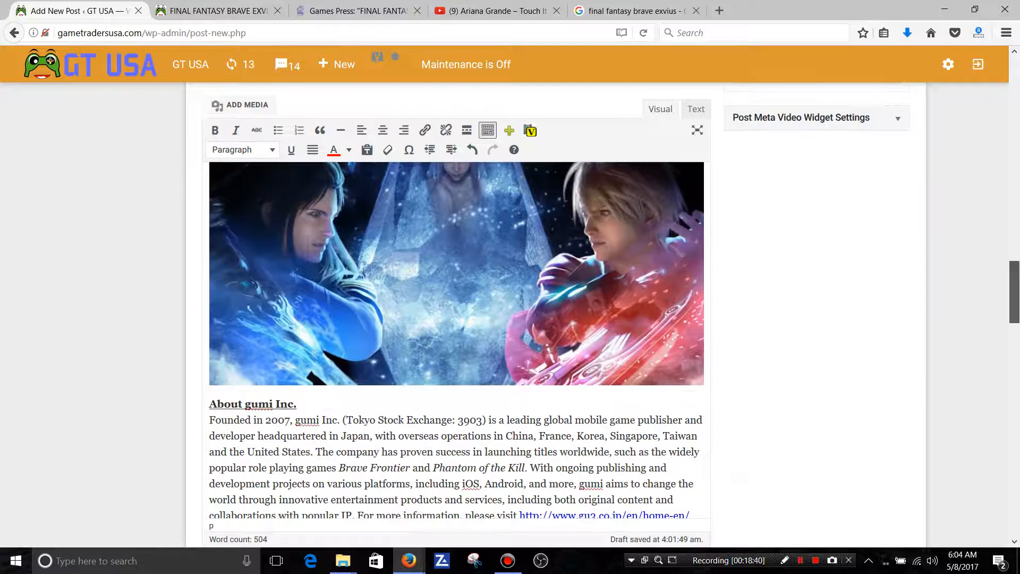
scroll(457, 340, down, 4)
scroll(457, 340, down, 4)
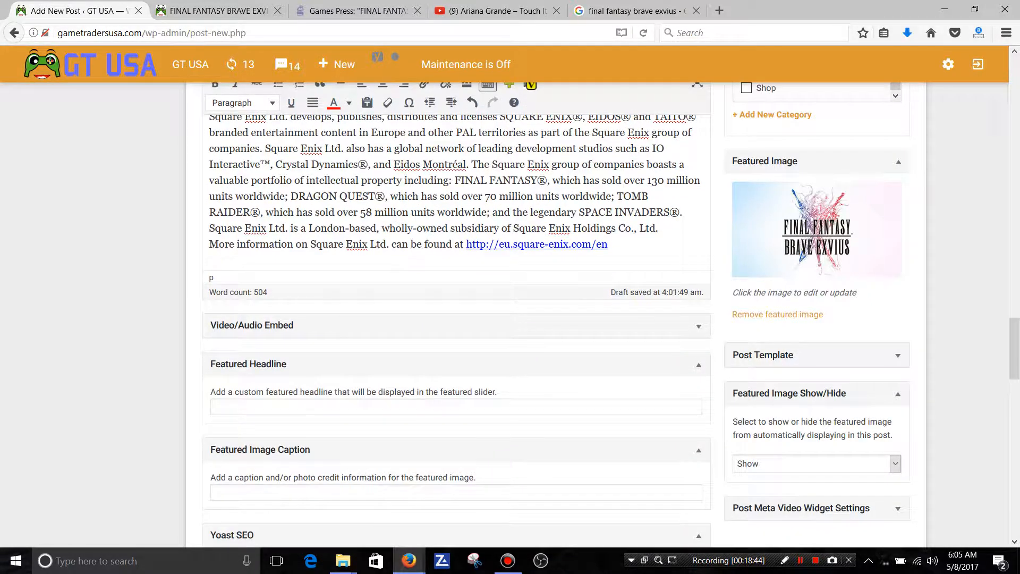
scroll(457, 340, down, 3)
scroll(457, 340, up, 8)
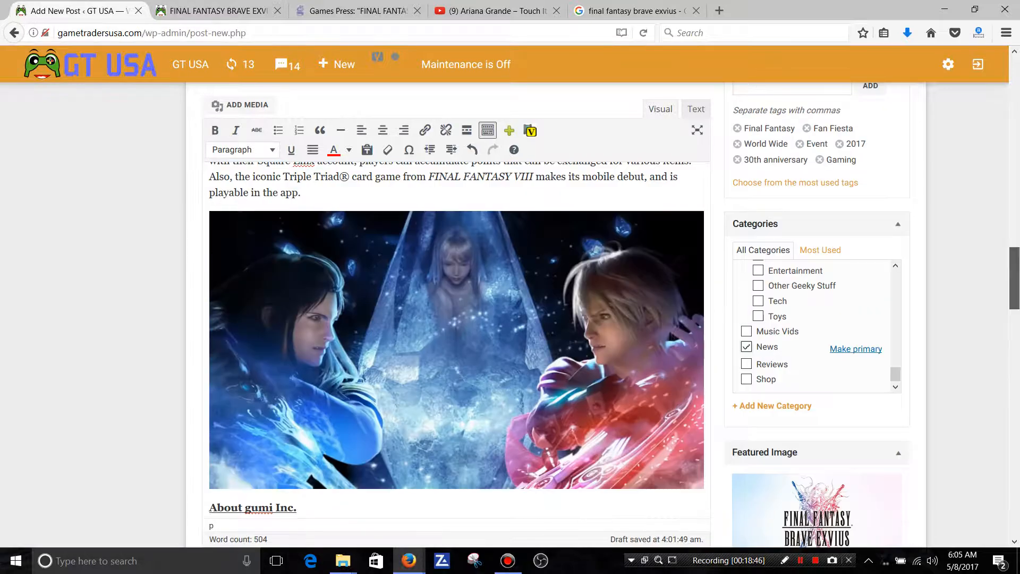
Set the post's SEO focus keyword to BRAVE EXVIUS.
scroll(456, 340, up, 12)
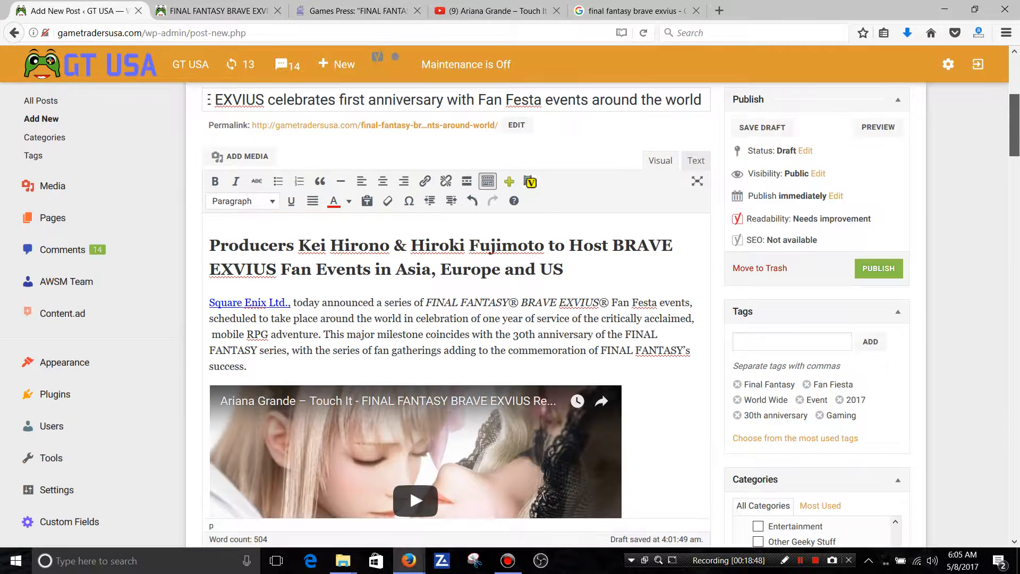
scroll(457, 340, down, 2)
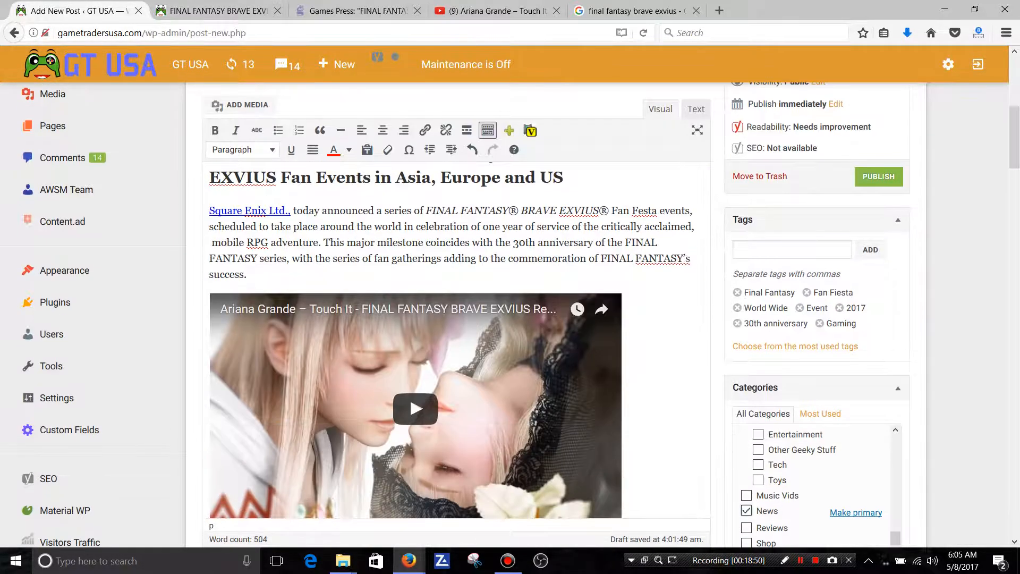
scroll(457, 340, down, 6)
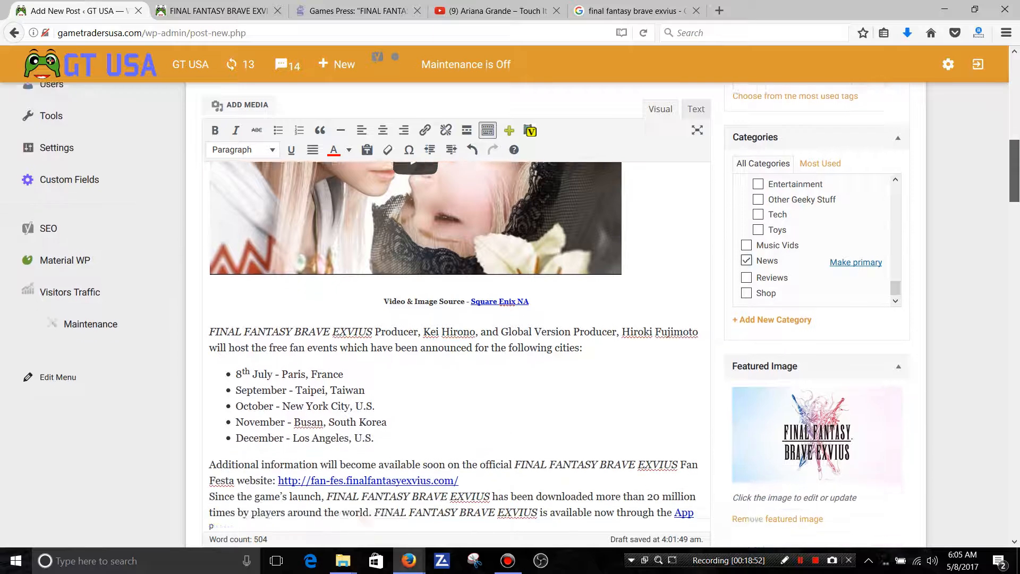
scroll(457, 340, down, 10)
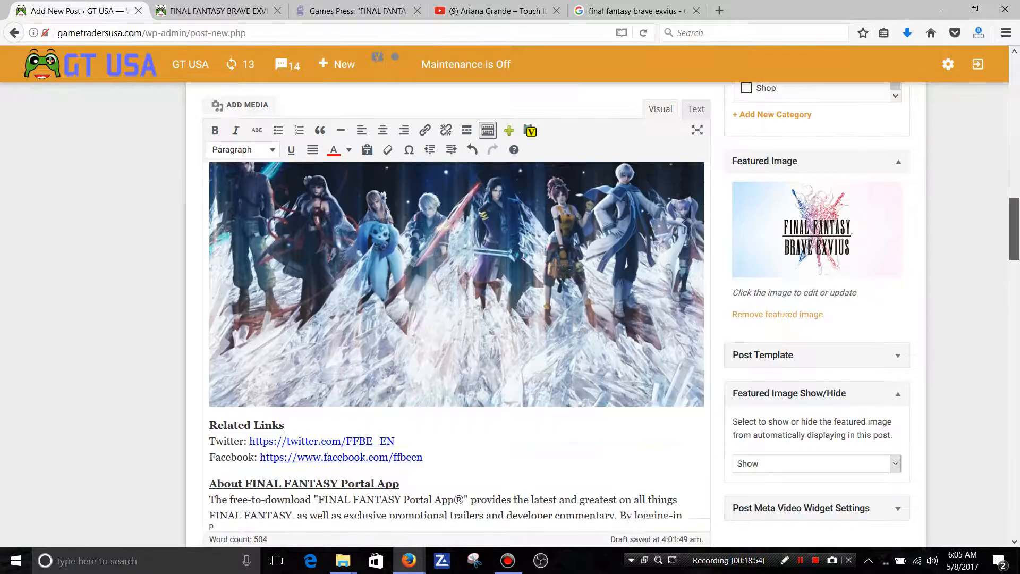
scroll(457, 340, down, 10)
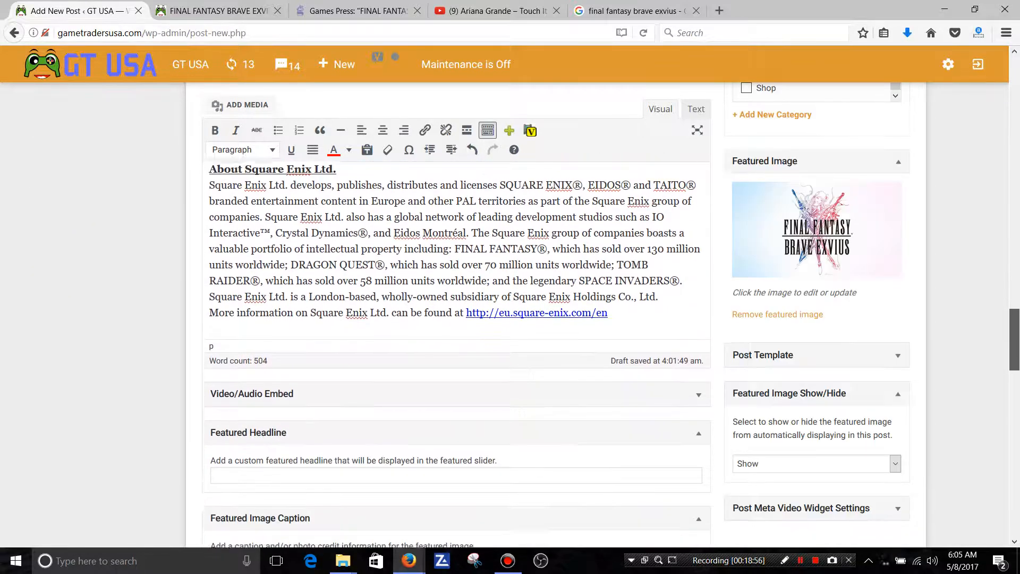
scroll(456, 340, down, 5)
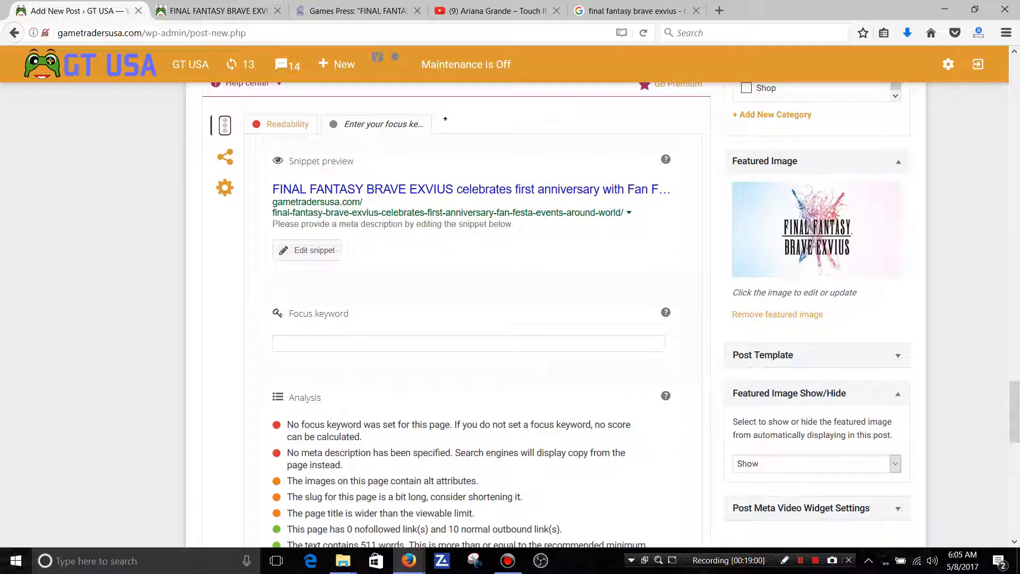
scroll(456, 319, down, 1)
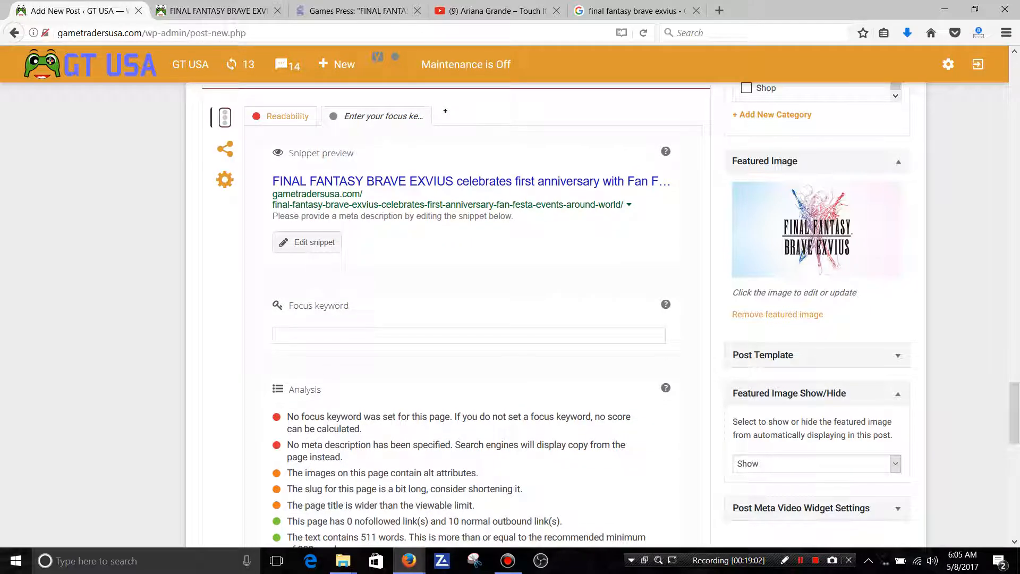
click(469, 335)
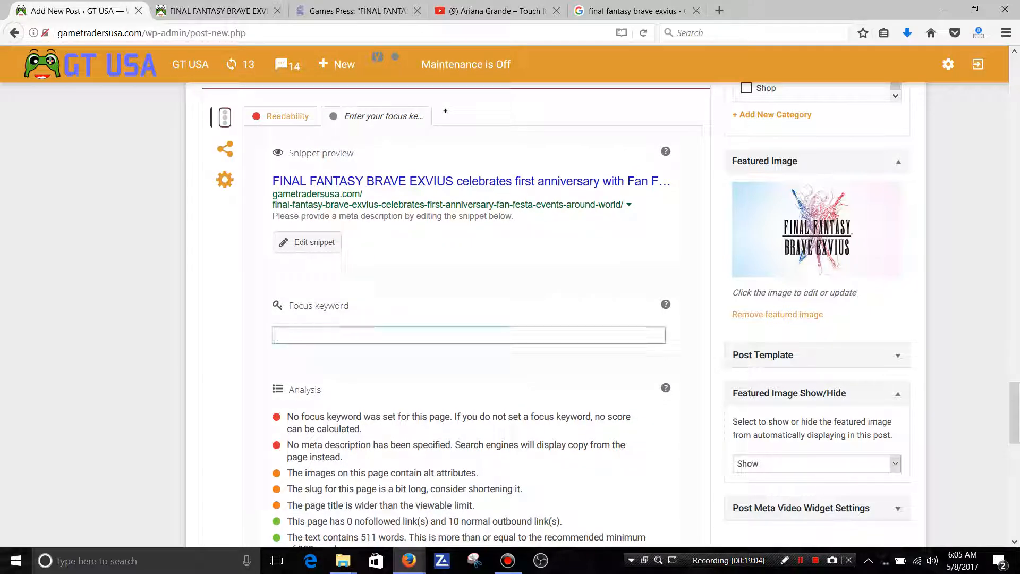
text(BRAVE EXV)
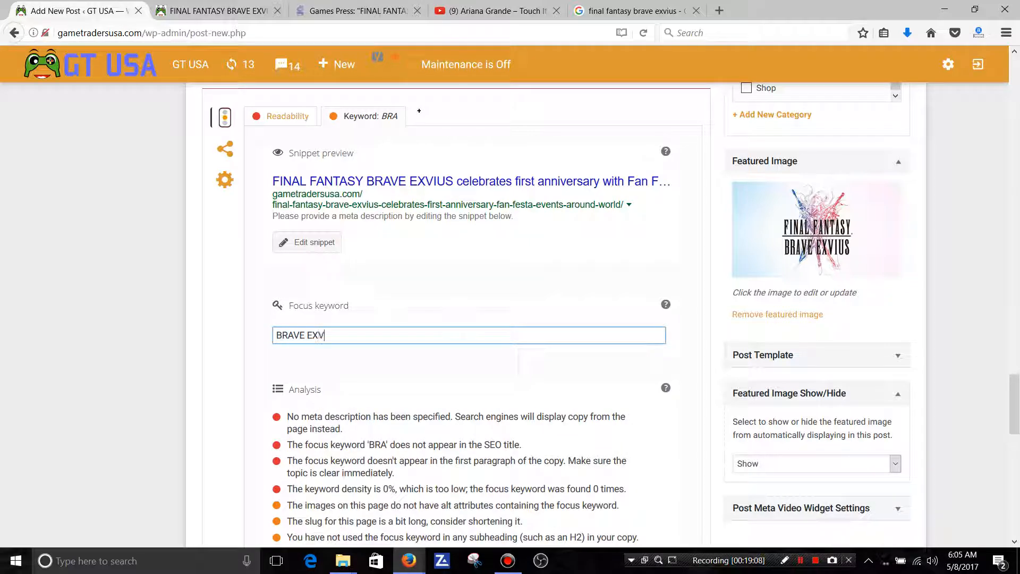
text(IUS)
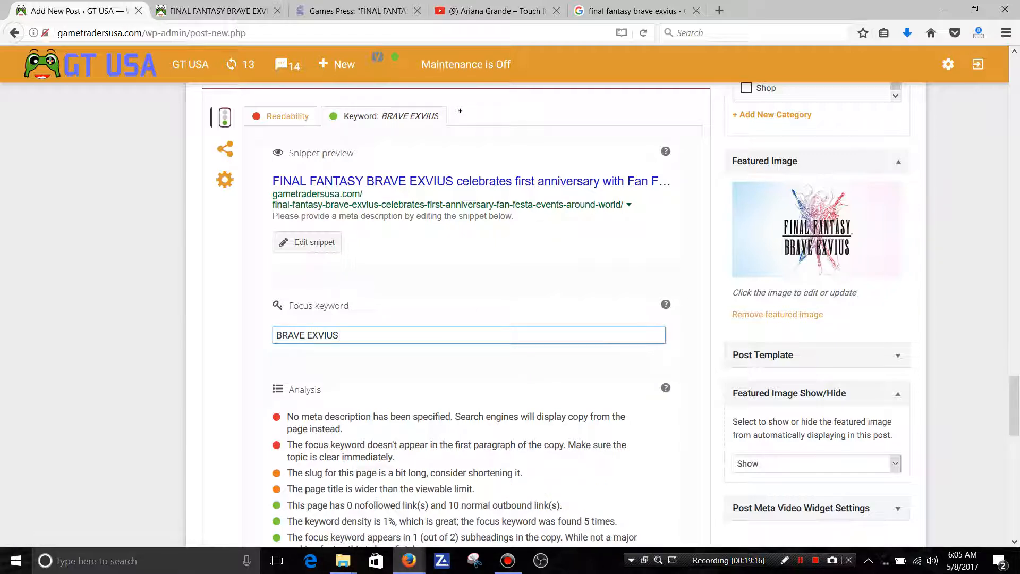
Check the headline and subheading of the original press release on the Games Press page.
click(356, 11)
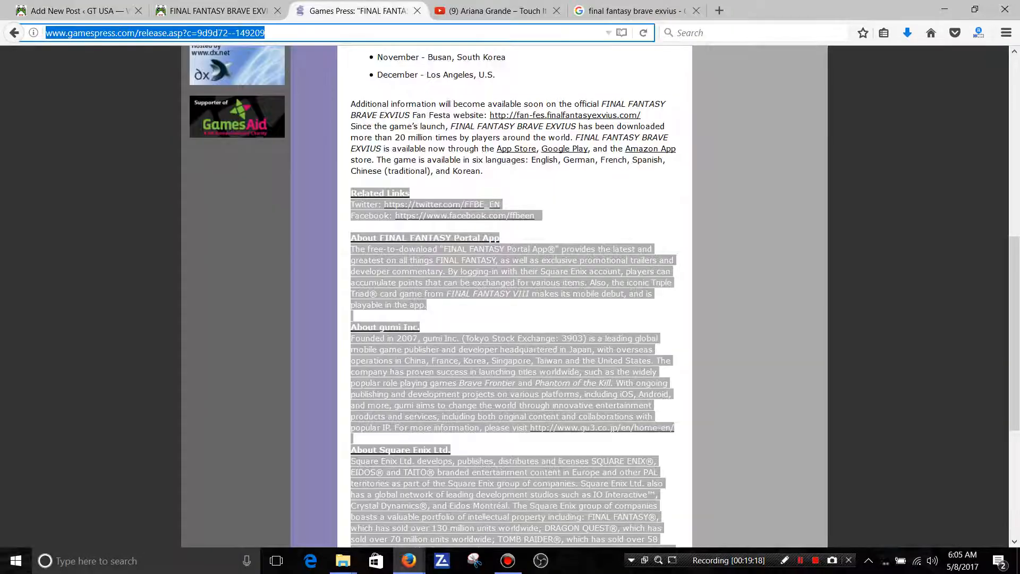
click(563, 294)
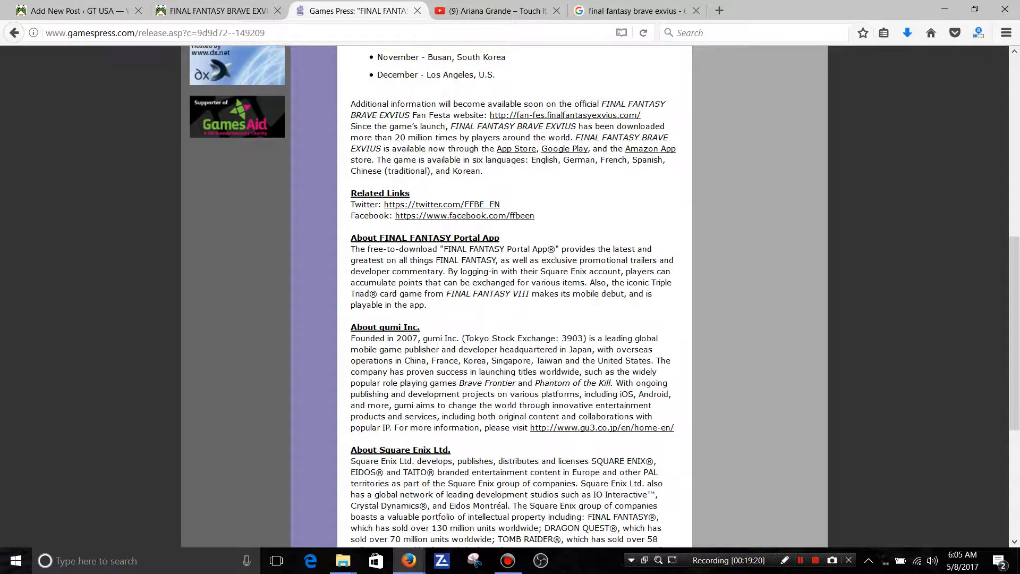
scroll(1015, 330, up, 7)
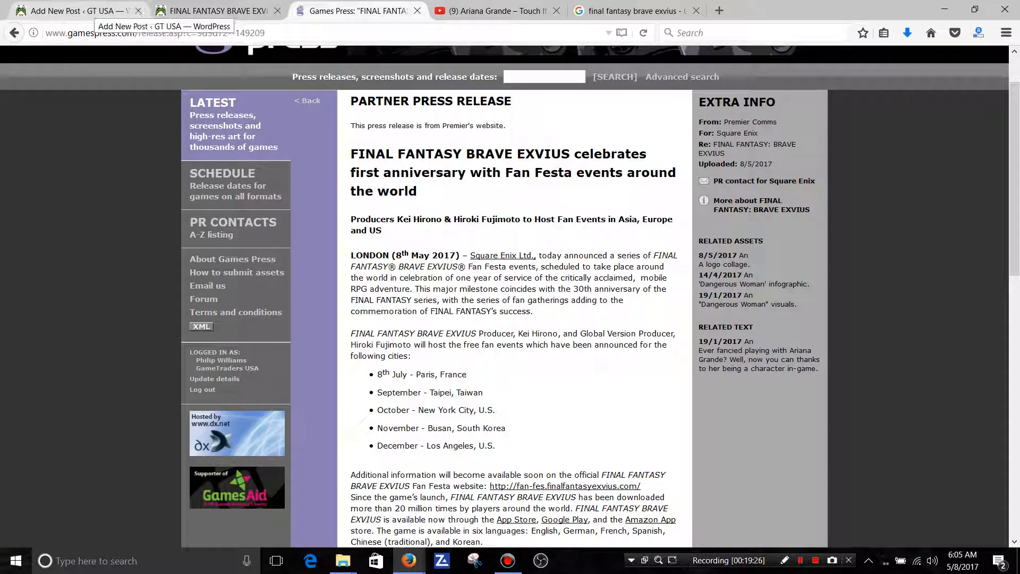
Return to the post draft and copy the article's opening subheading about the producers hosting BRAVE EXVIUS fan events.
click(106, 10)
drag(1014, 405, 1015, 130)
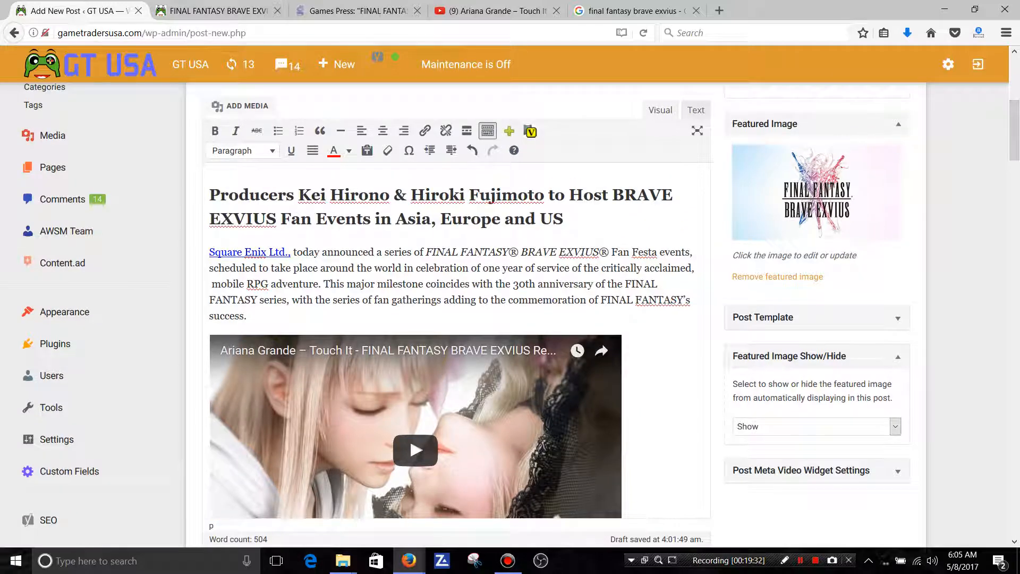
drag(210, 195, 563, 219)
right_click(502, 197)
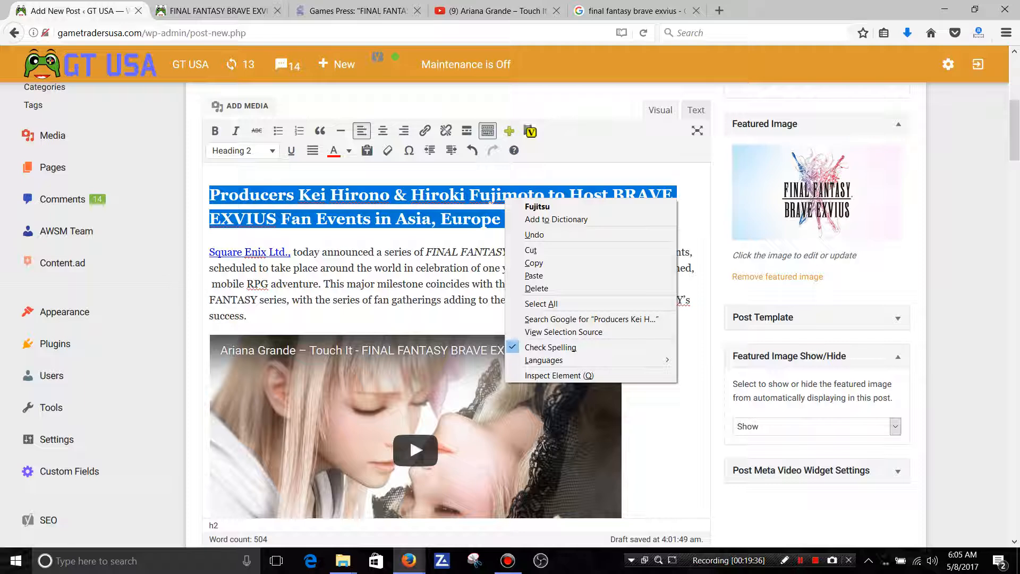
click(532, 262)
Paste the copied subheading as the meta description in the SEO snippet, end it with a period and close the snippet editor.
mouse_move(1014, 130)
mouse_down()
mouse_move(1015, 415)
mouse_move(1014, 130)
mouse_up()
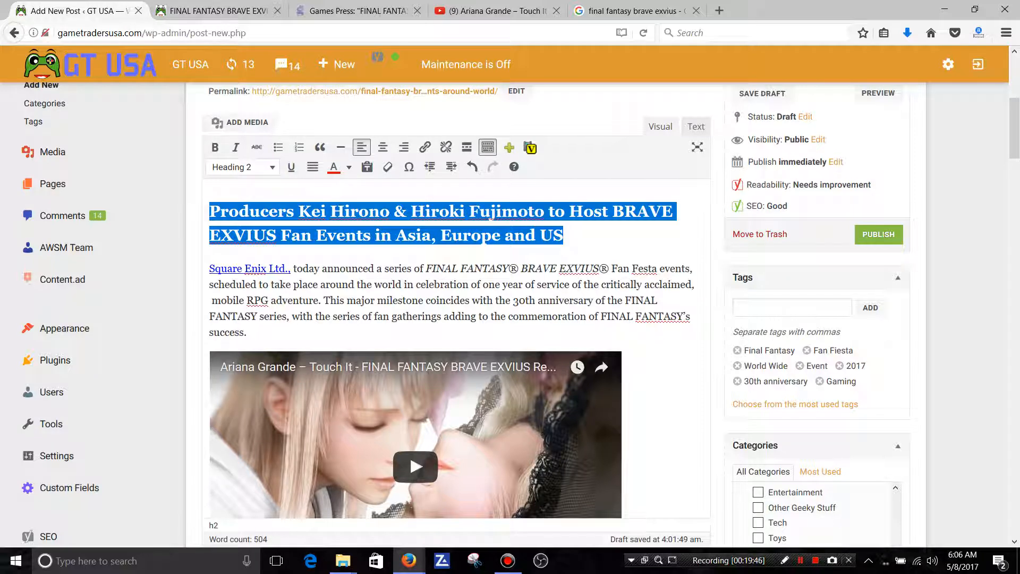
scroll(491, 218, down, 20)
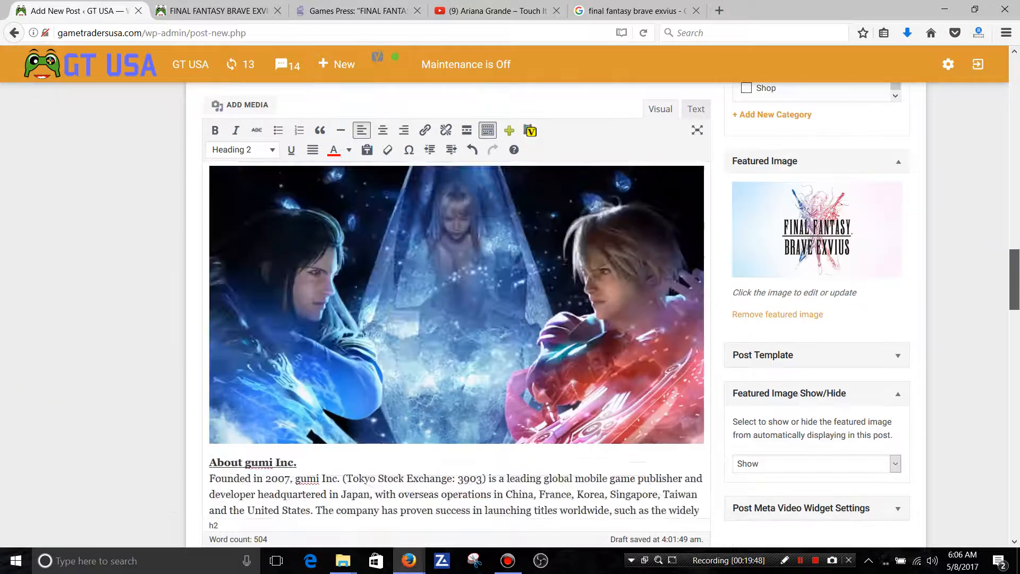
scroll(491, 318, down, 5)
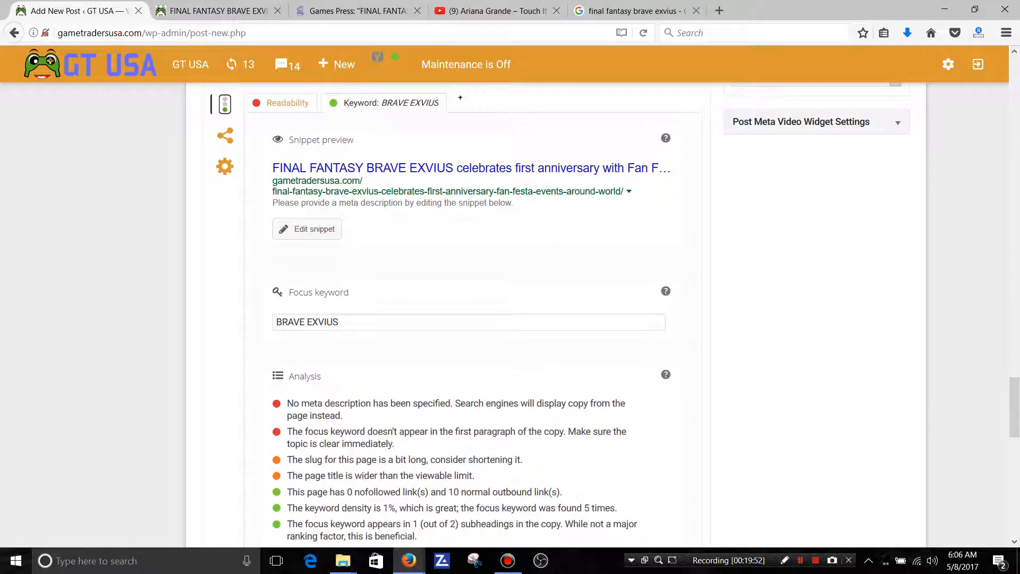
click(307, 229)
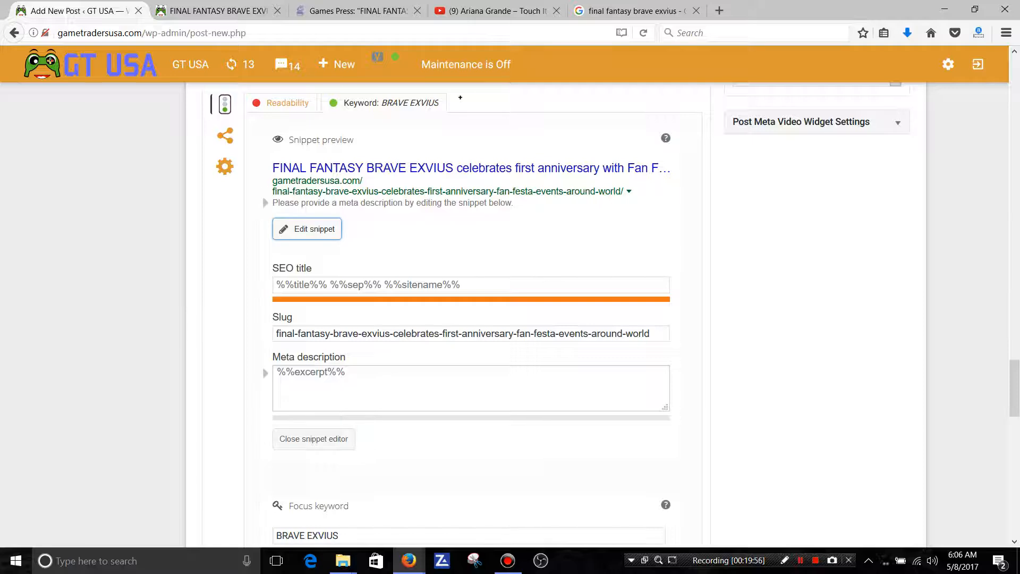
click(287, 386)
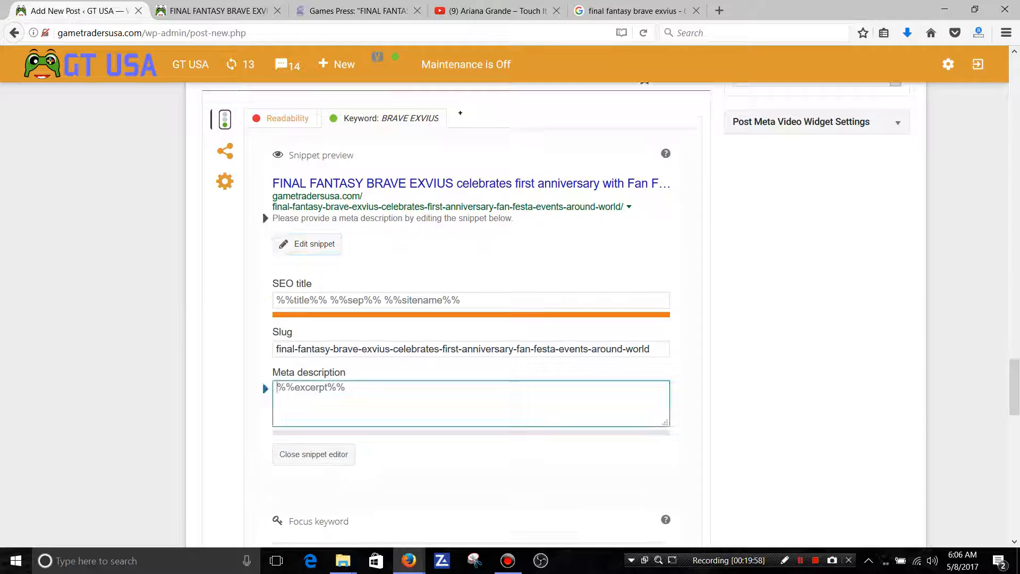
right_click(287, 386)
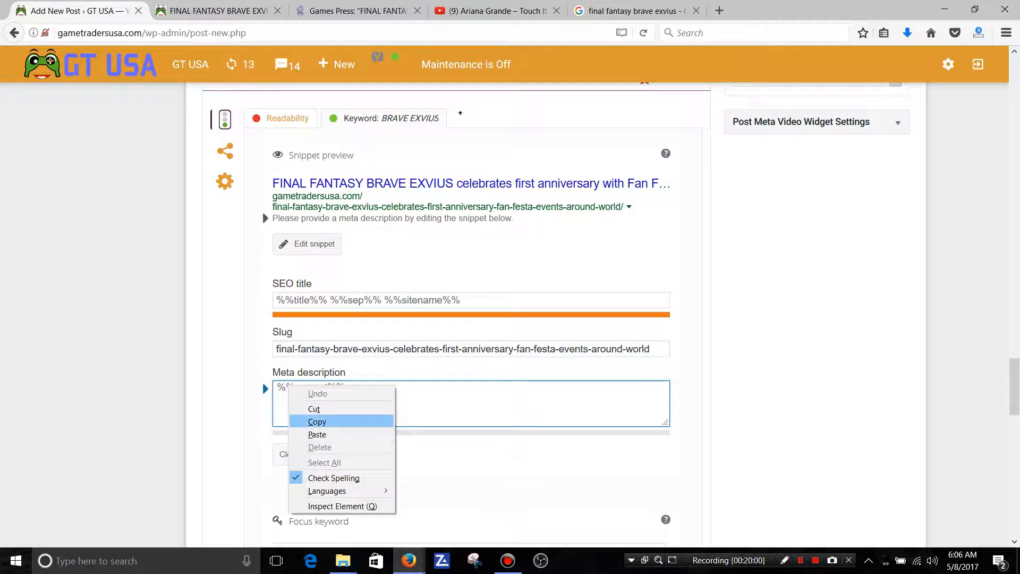
click(317, 434)
text(.)
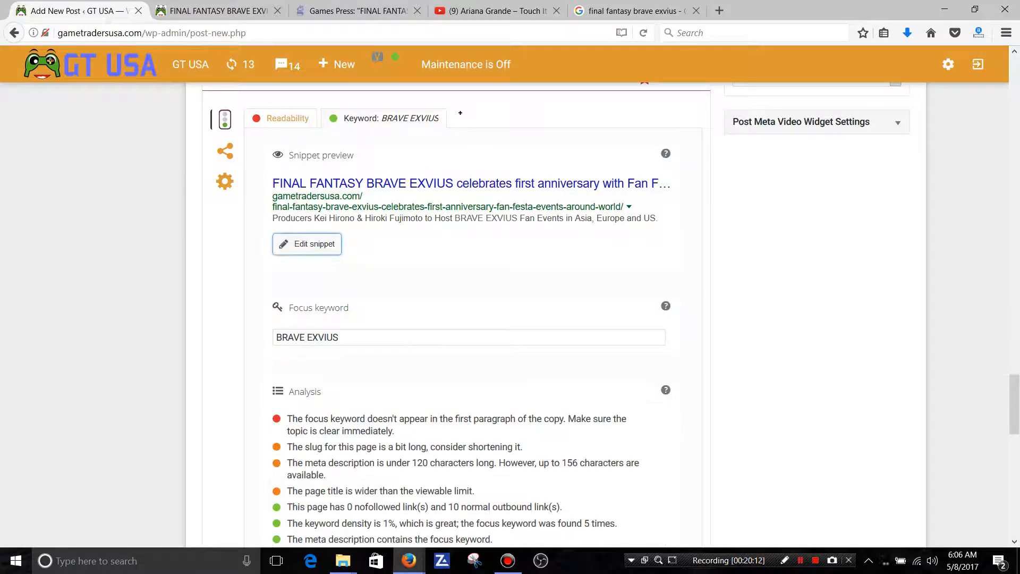
Shorten the slug in the SEO snippet to final-fantasy-brave-exvius-celebrates and close the snippet editor.
scroll(611, 313, down, 1)
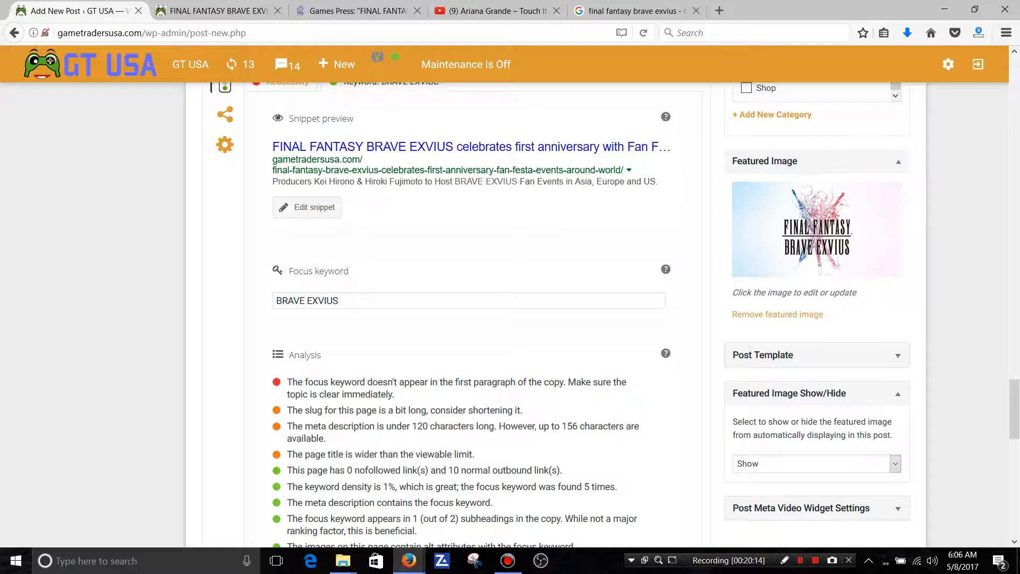
scroll(457, 313, down, 4)
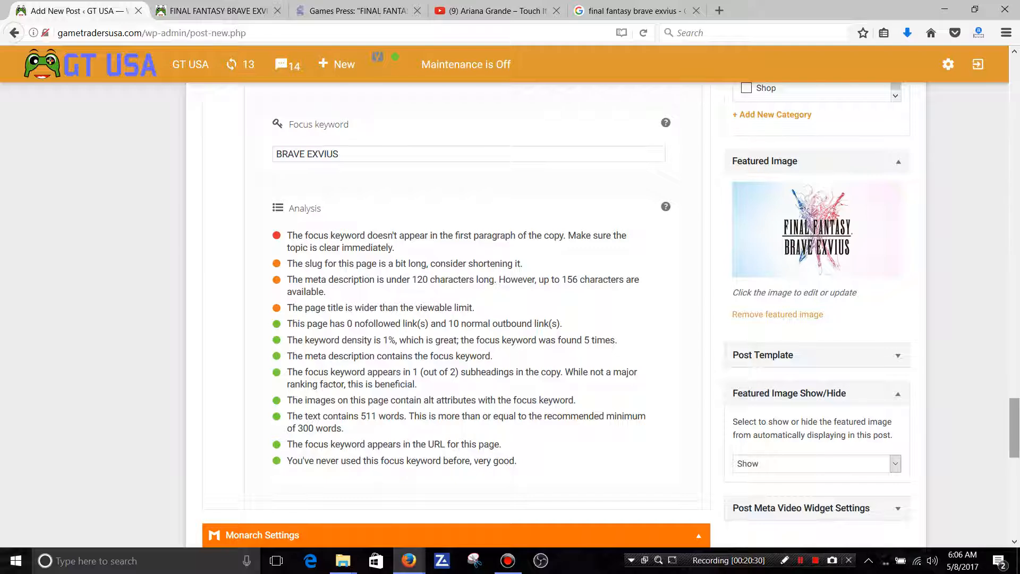
scroll(1014, 425, up, 2)
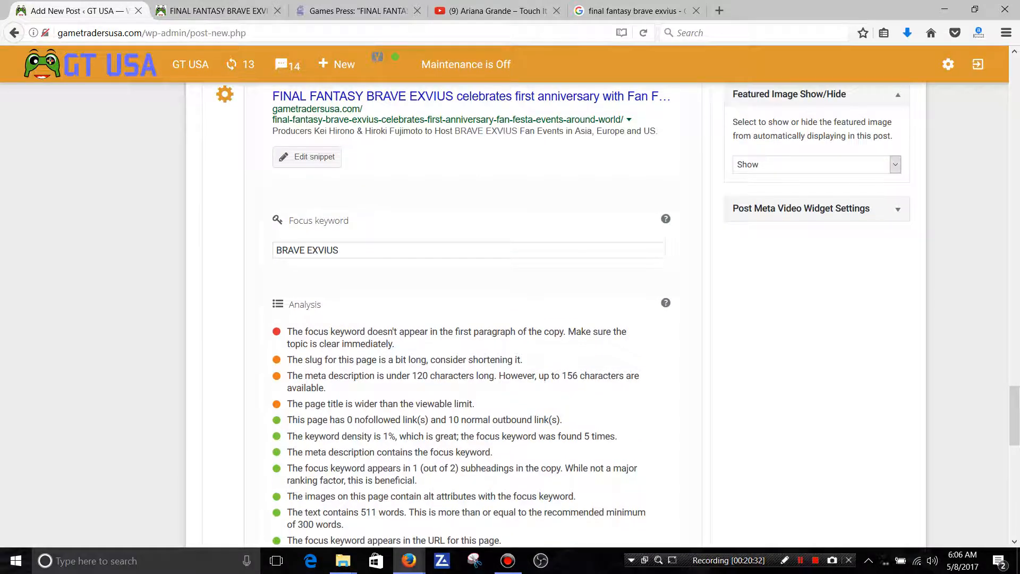
click(307, 157)
click(653, 262)
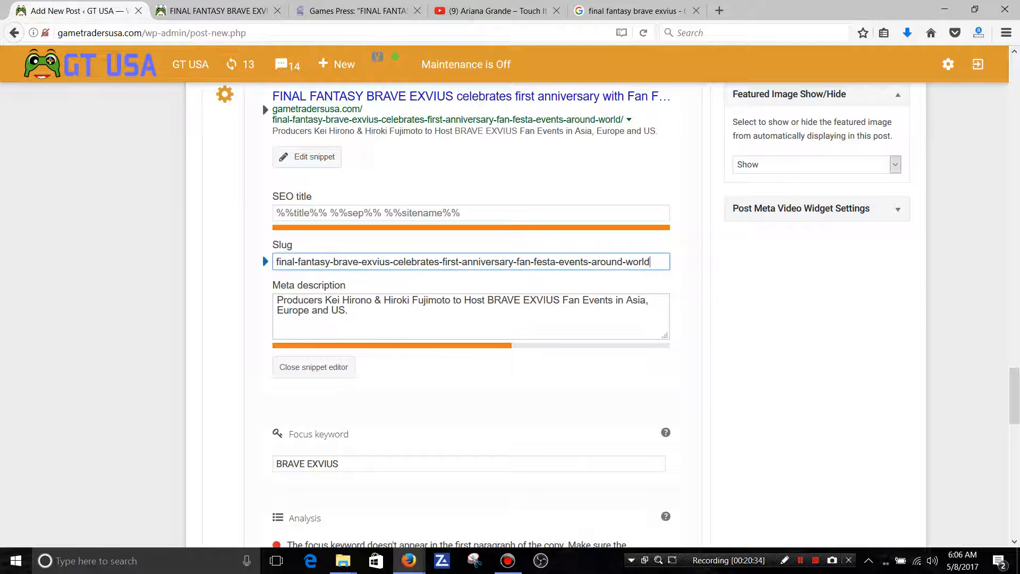
drag(652, 262, 439, 262)
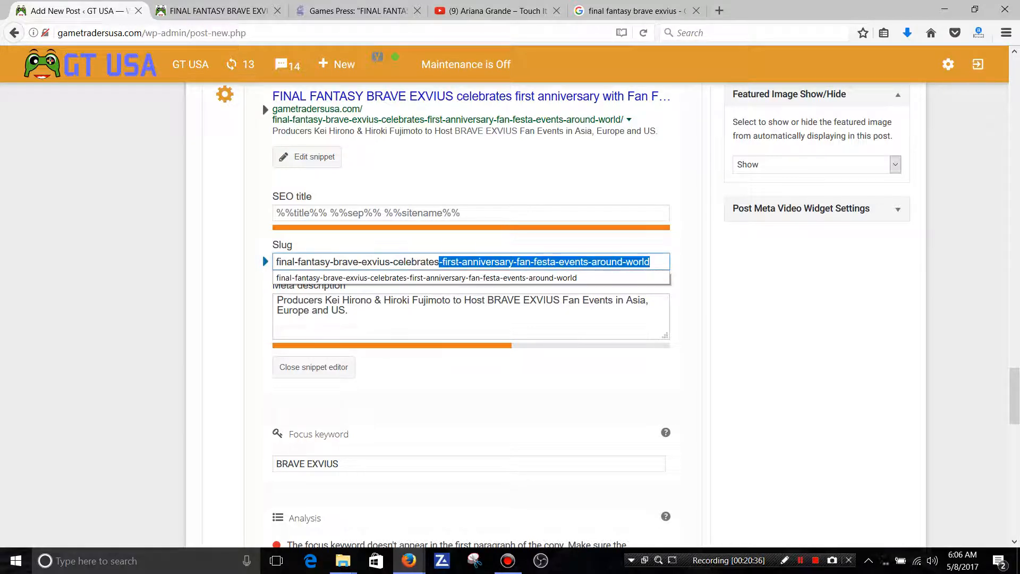
key(BackSpace)
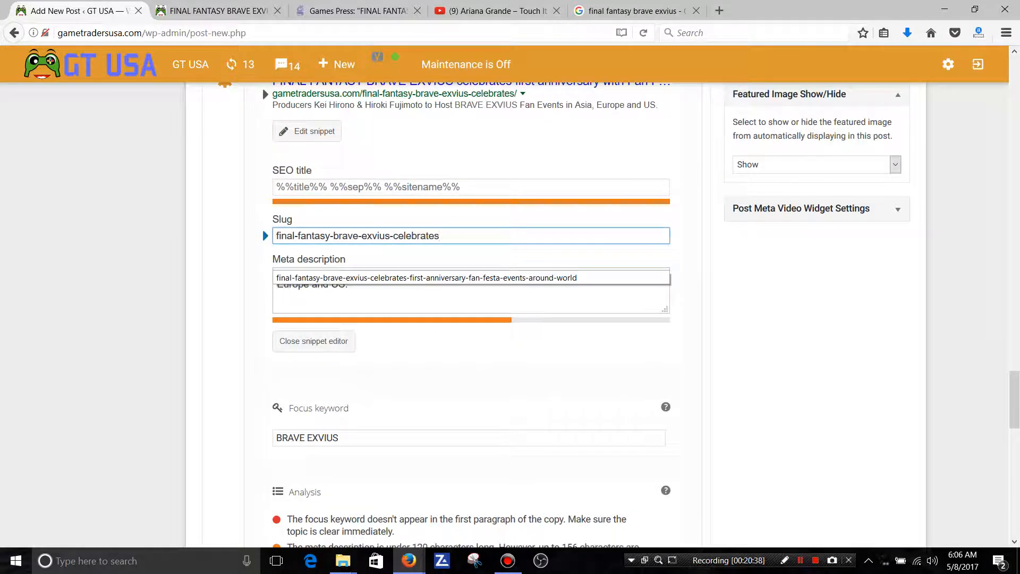
click(313, 341)
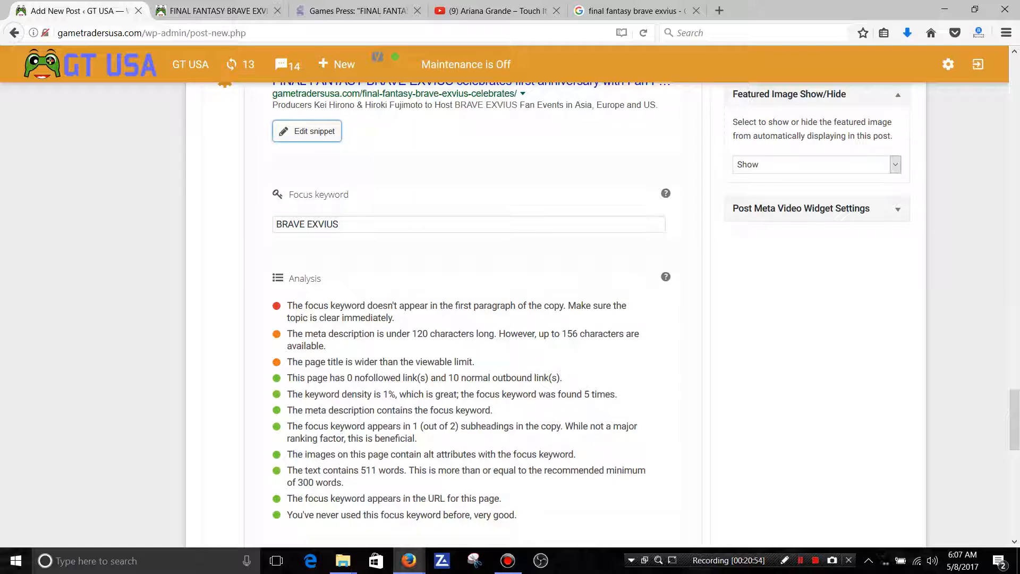
Preview the post, then return to the editor and save it as a draft.
scroll(617, 314, up, 2)
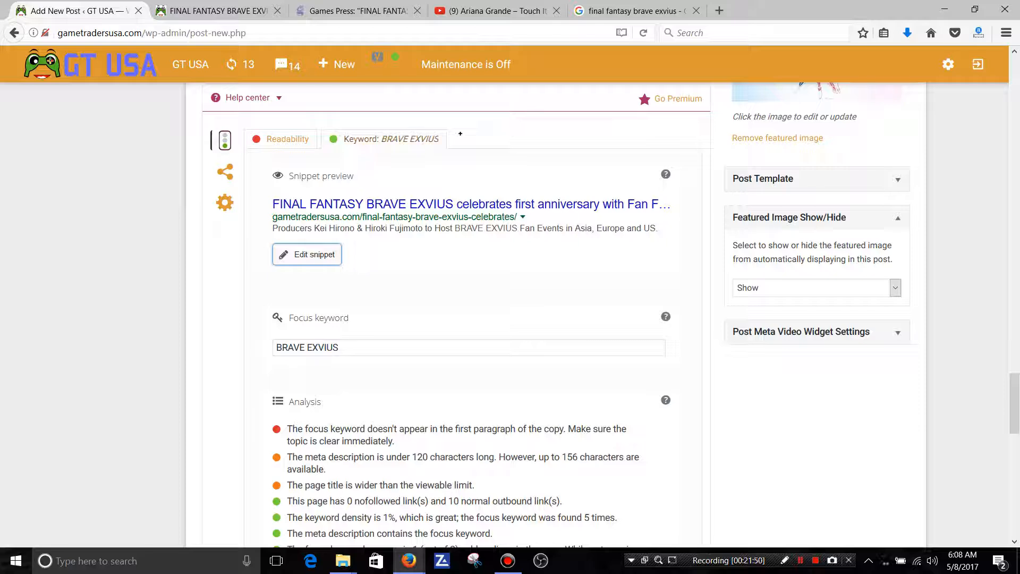
drag(1014, 403, 1015, 108)
click(877, 252)
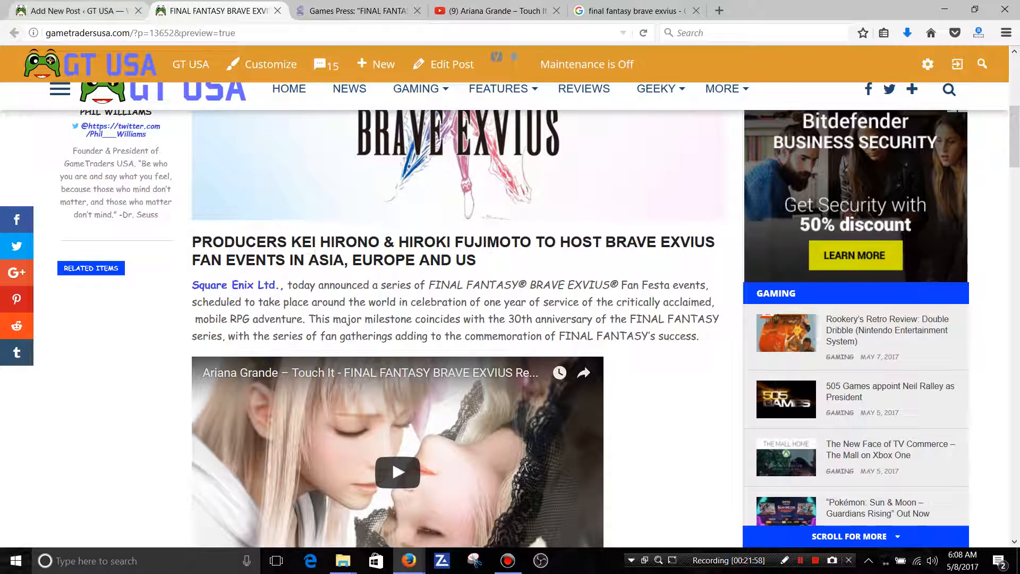
click(79, 10)
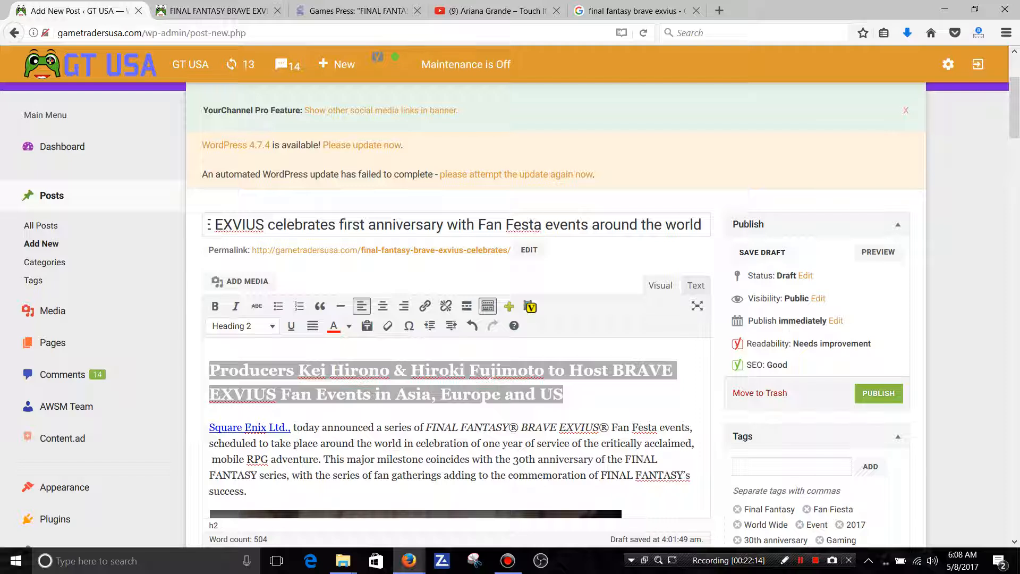
click(762, 252)
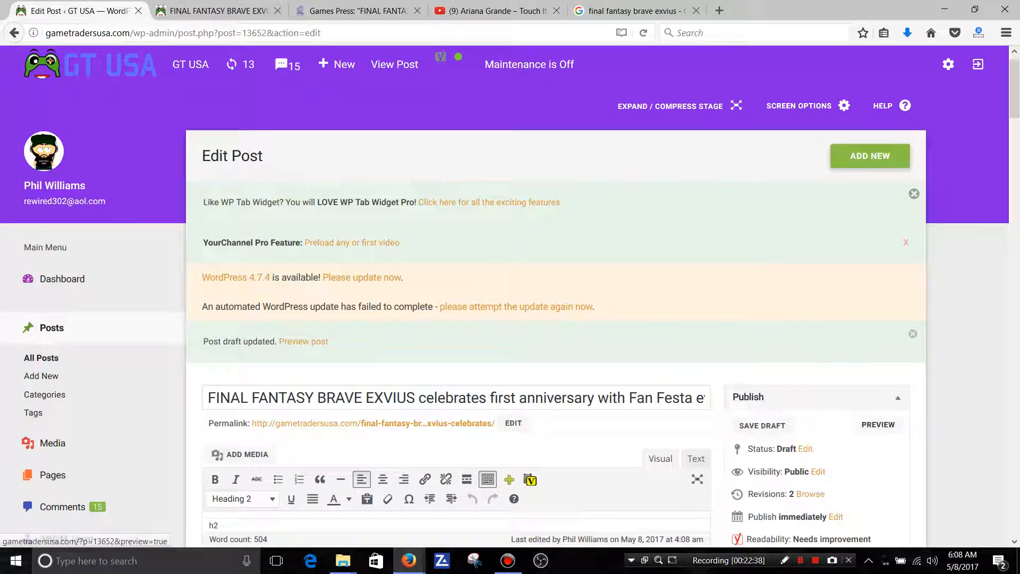
Review the draft's title, body, categories, featured image and Yoast SEO snippet and keyword analysis.
scroll(510, 298, down, 5)
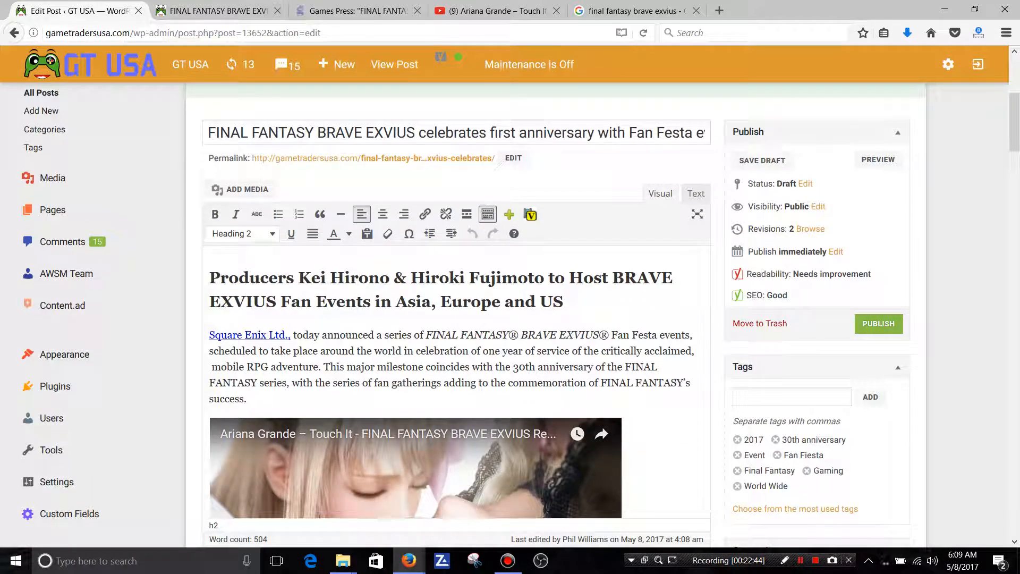
click(527, 133)
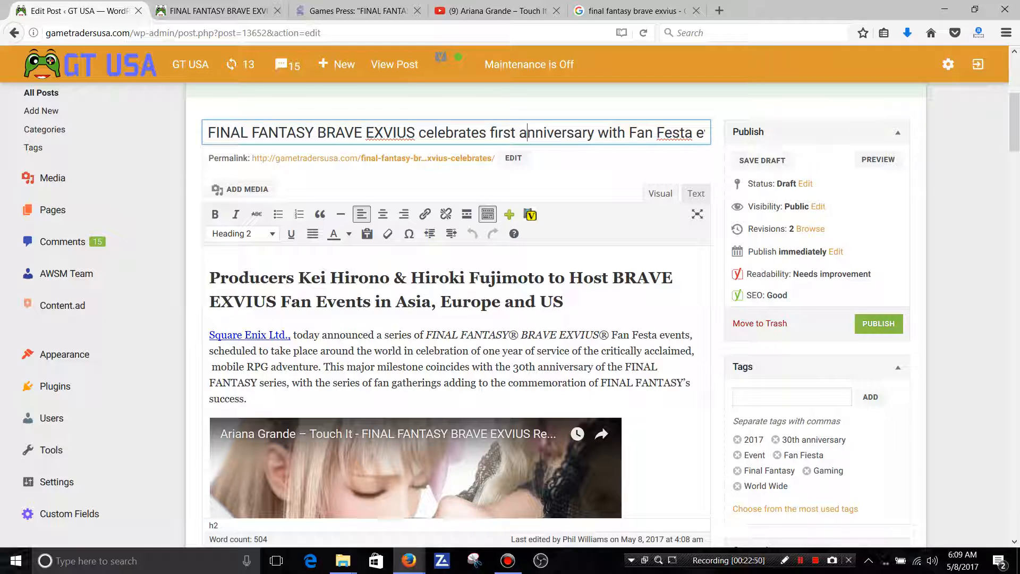
drag(1014, 122, 1014, 181)
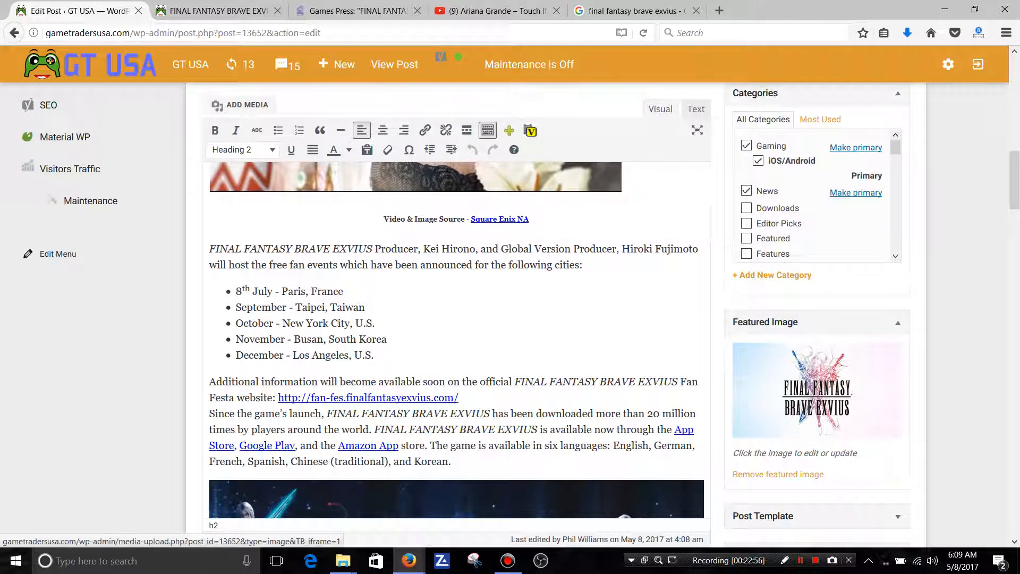
drag(1015, 180, 1015, 392)
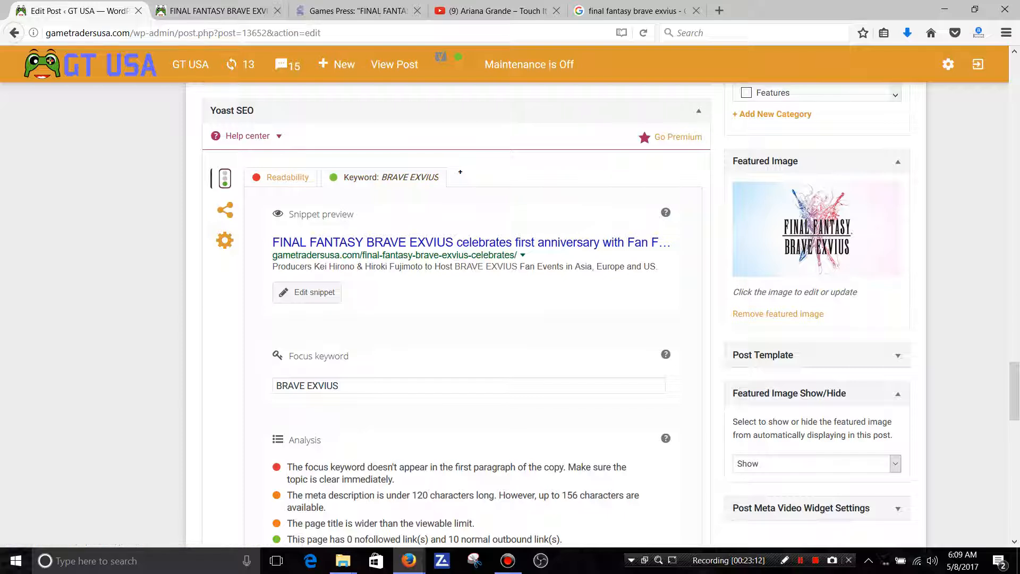
drag(1014, 391, 1014, 86)
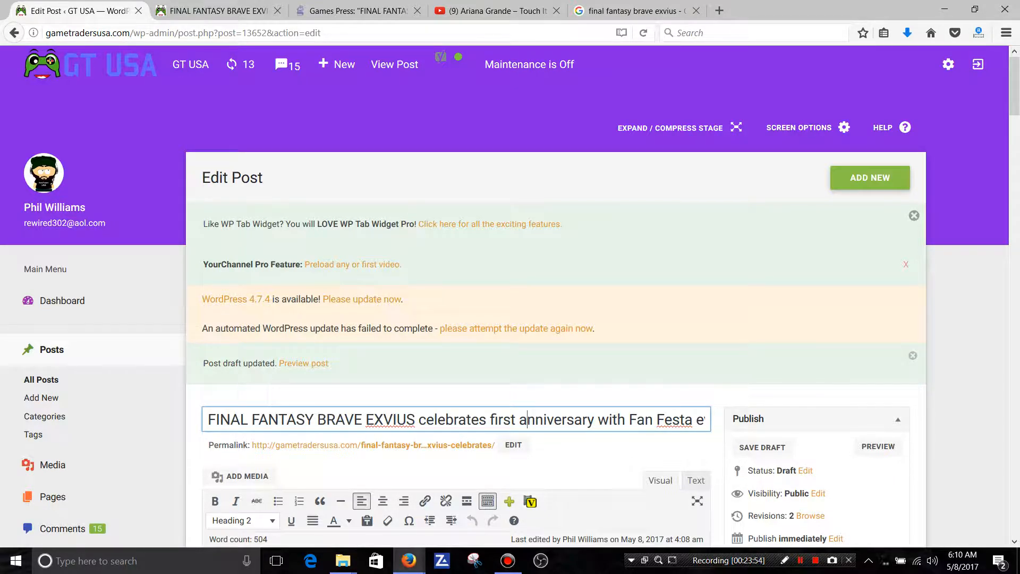
Save the reviewed Final Fantasy Brave Exvius post as a draft again.
scroll(510, 299, down, 2)
scroll(510, 300, down, 6)
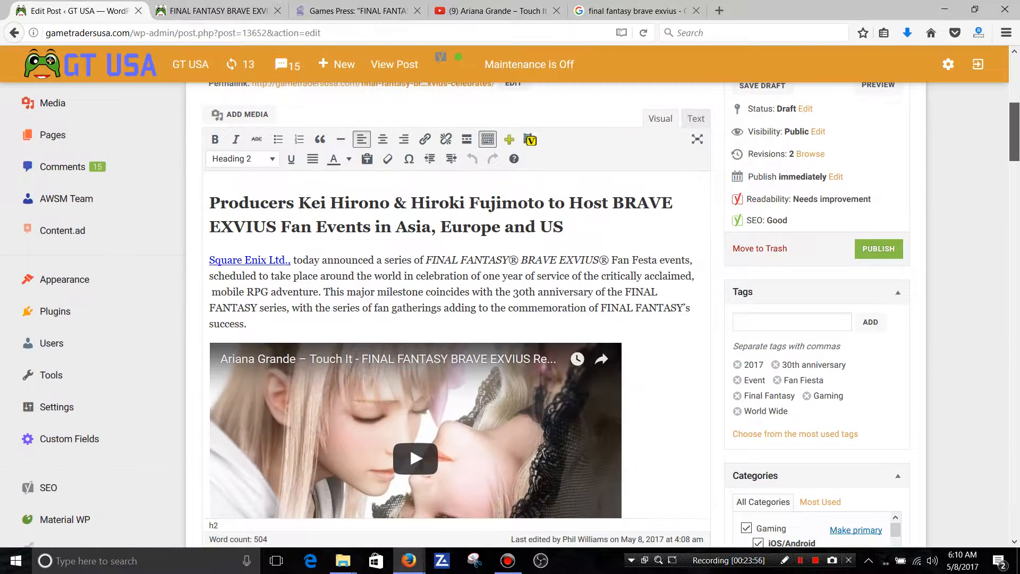
scroll(510, 299, up, 2)
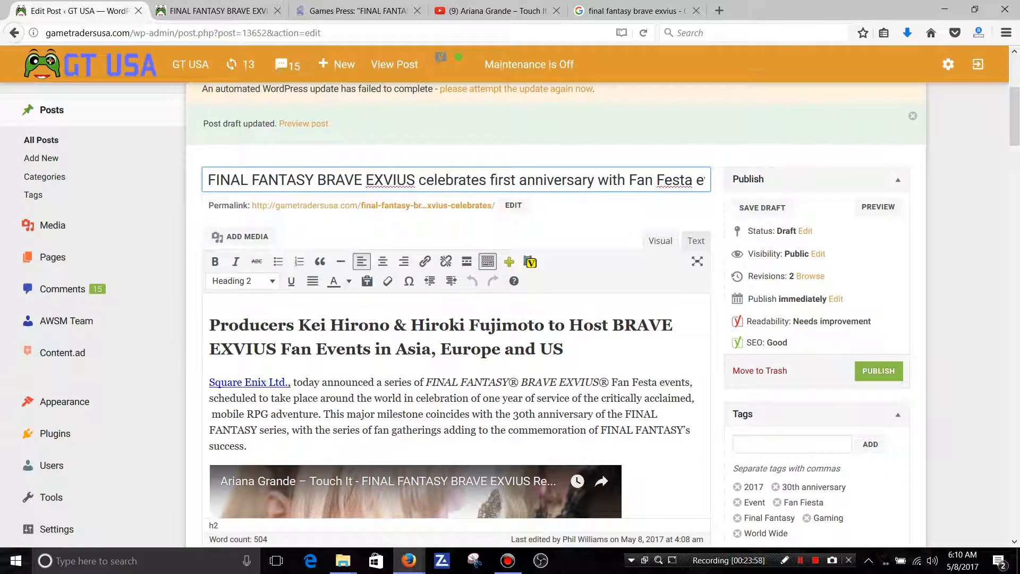
key(Return)
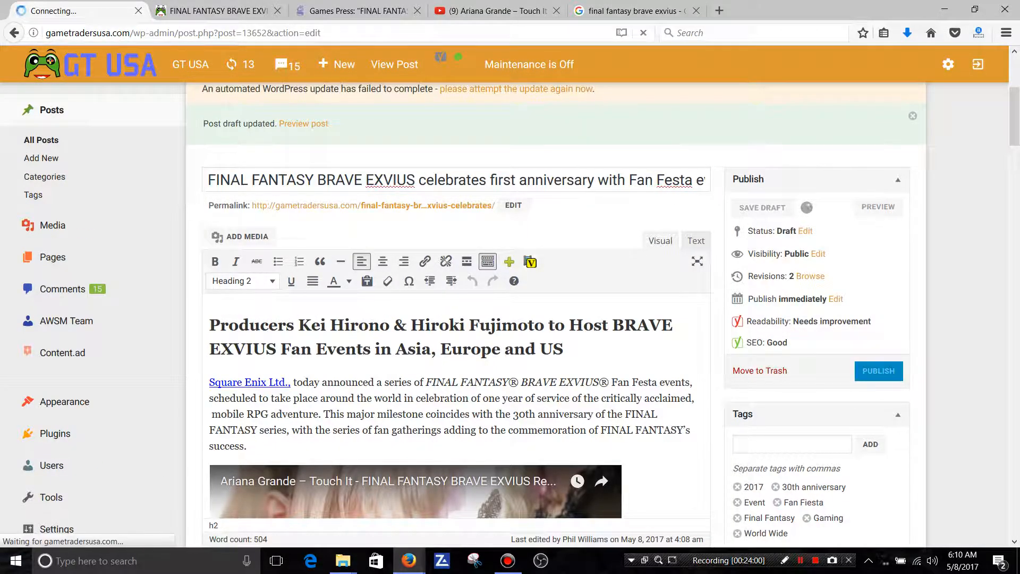